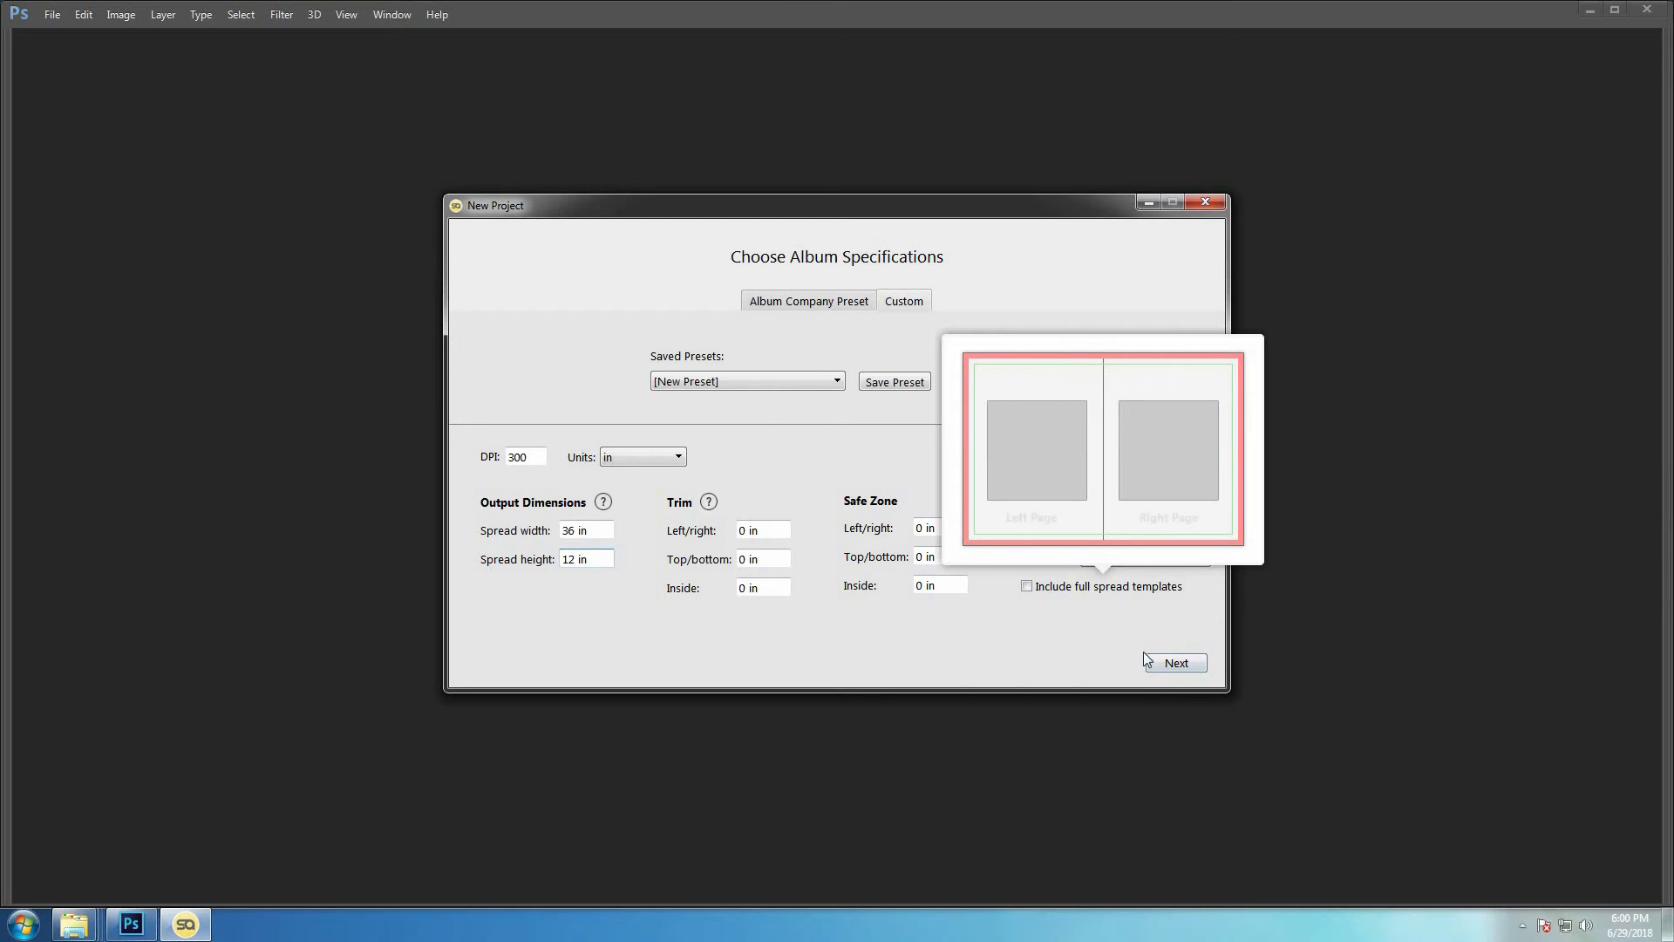
- Accept the 36 × 12 in album specifications and default template settings, save the project as Group Photos, and maximize its window
left_click(1179, 661)
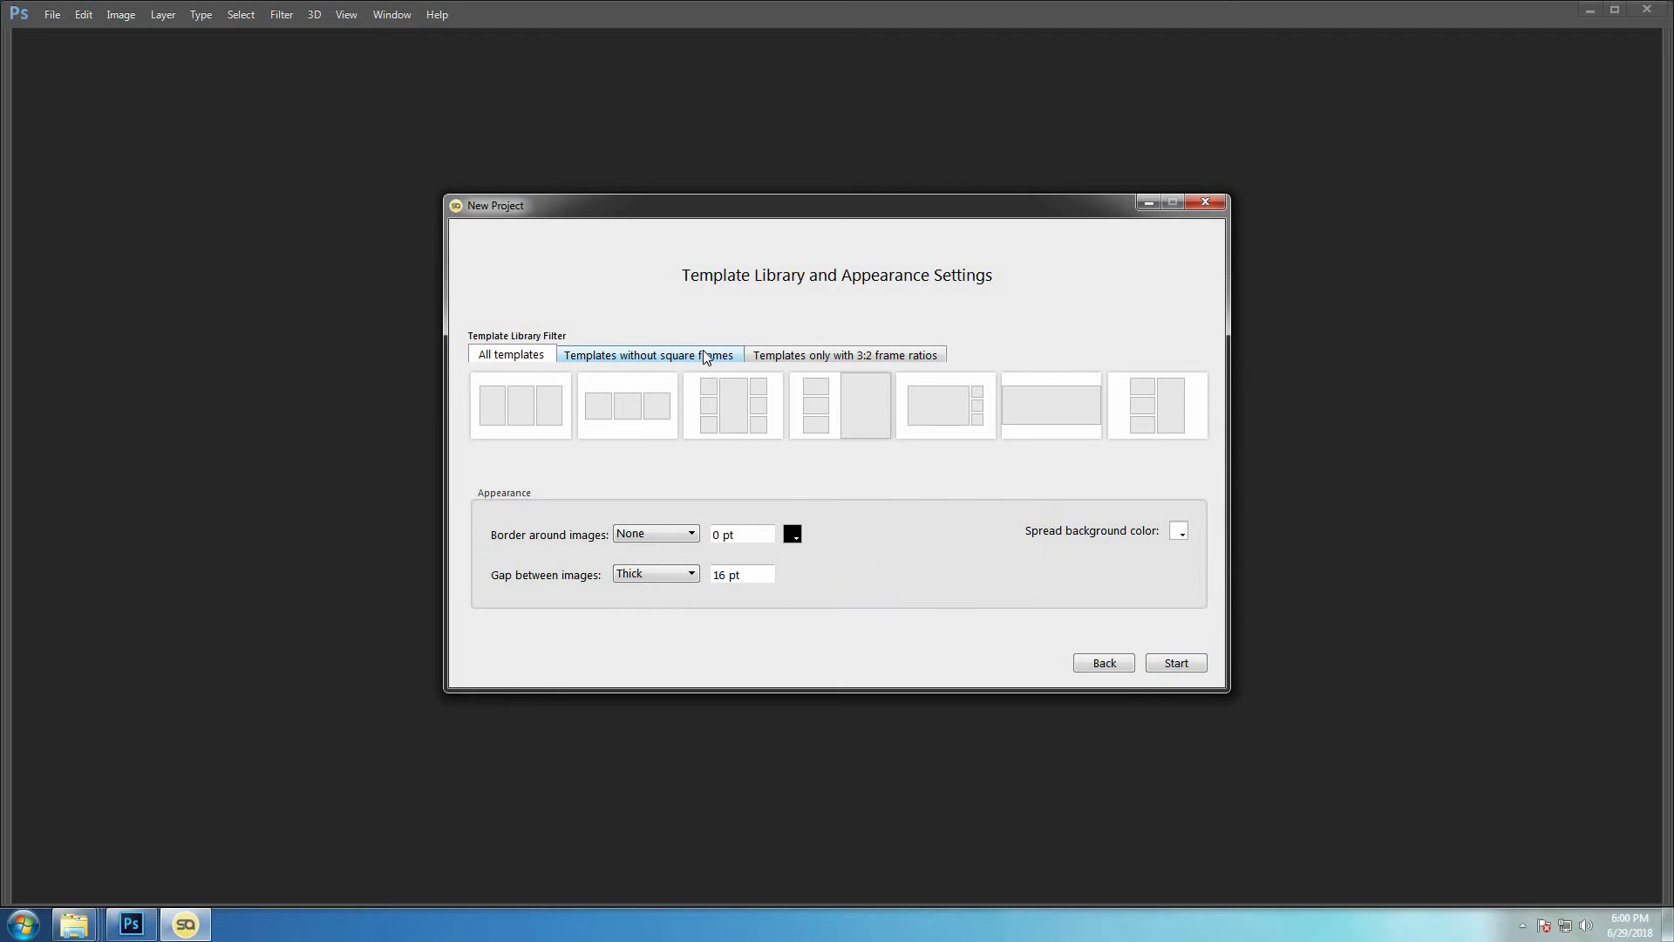
left_click(1175, 661)
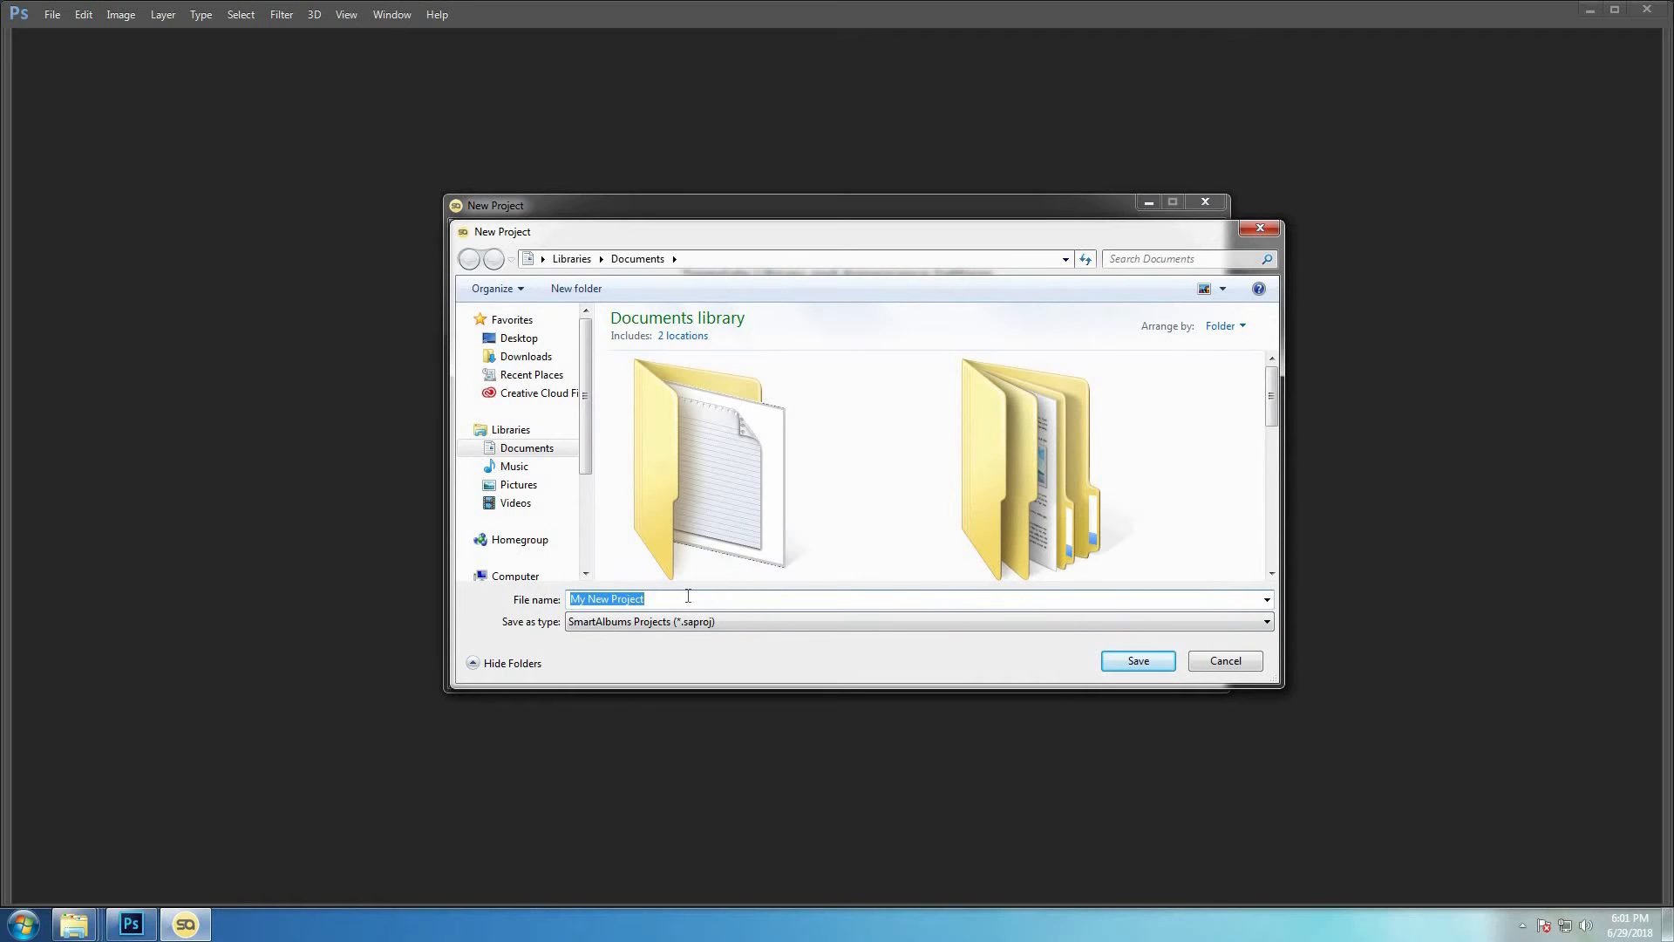
type("Group Photos")
left_click(1133, 661)
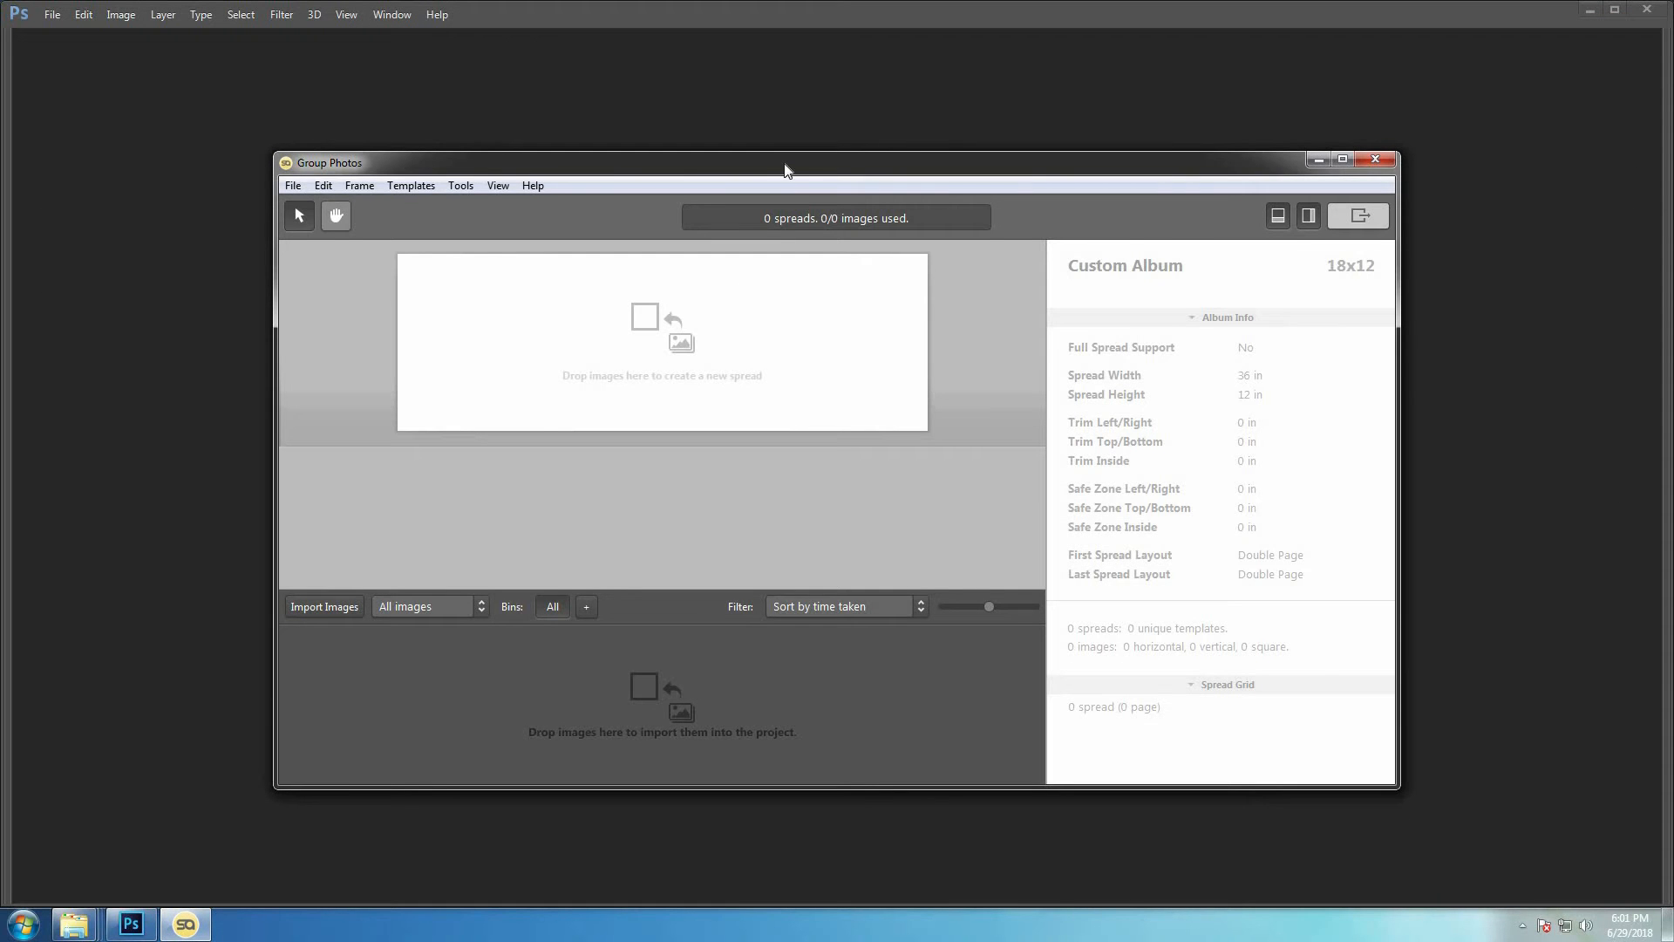
double_click(785, 168)
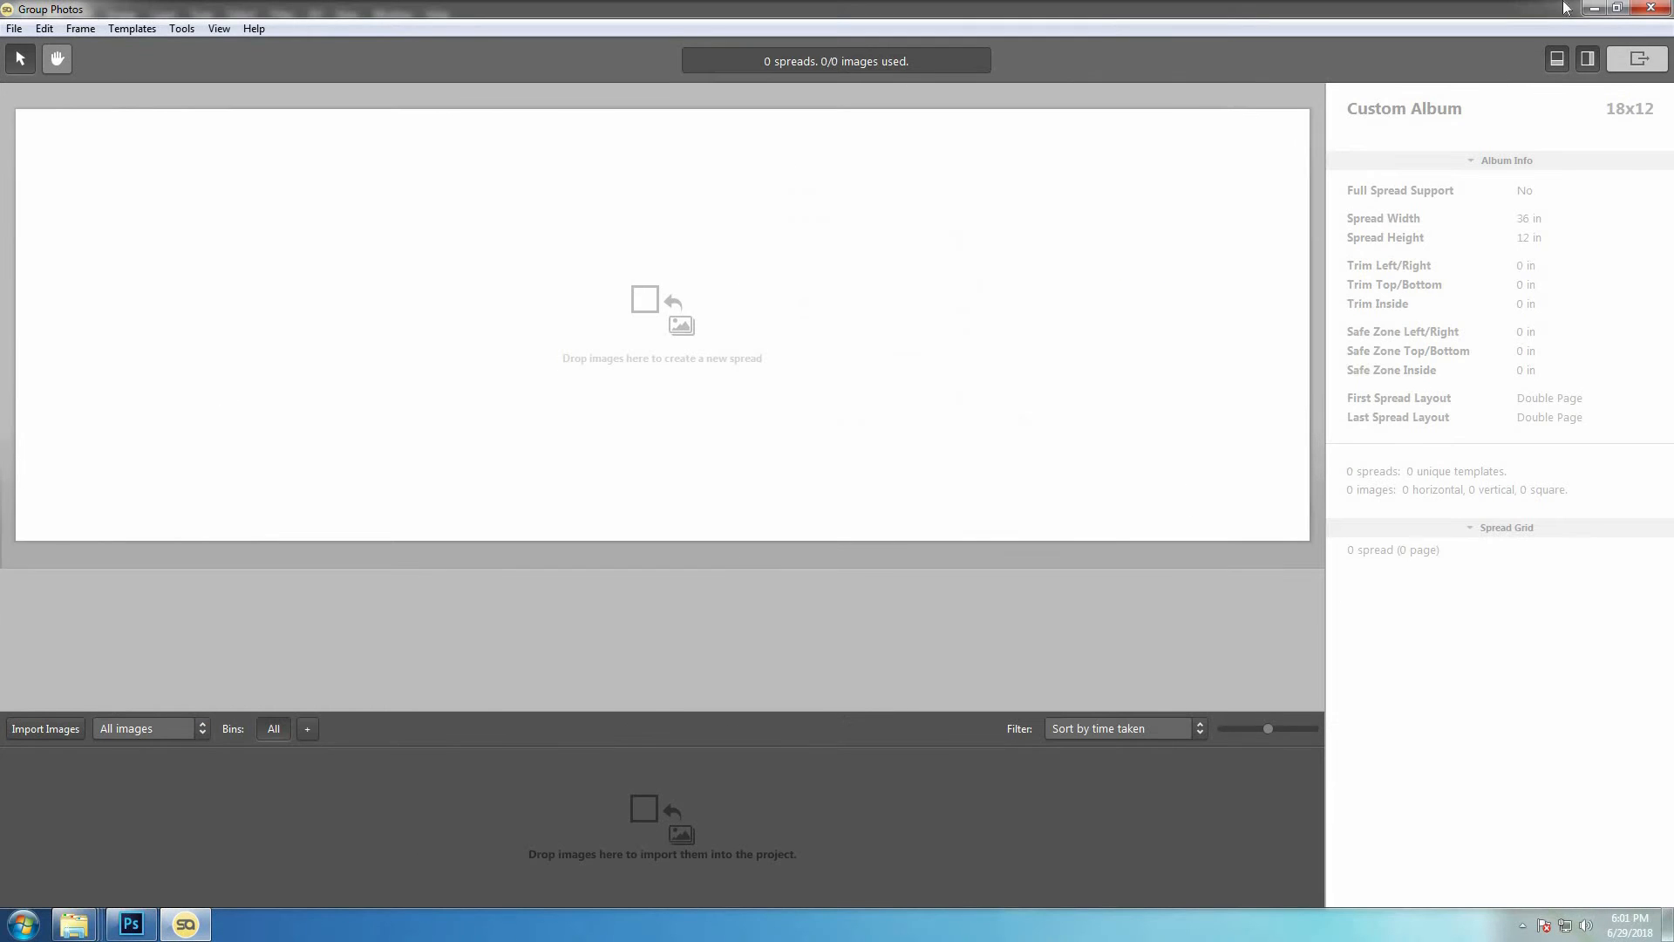
- Import all the photos from the group photos folder, excluding its subfolder, into the project's image tray
mouse_move(74, 924)
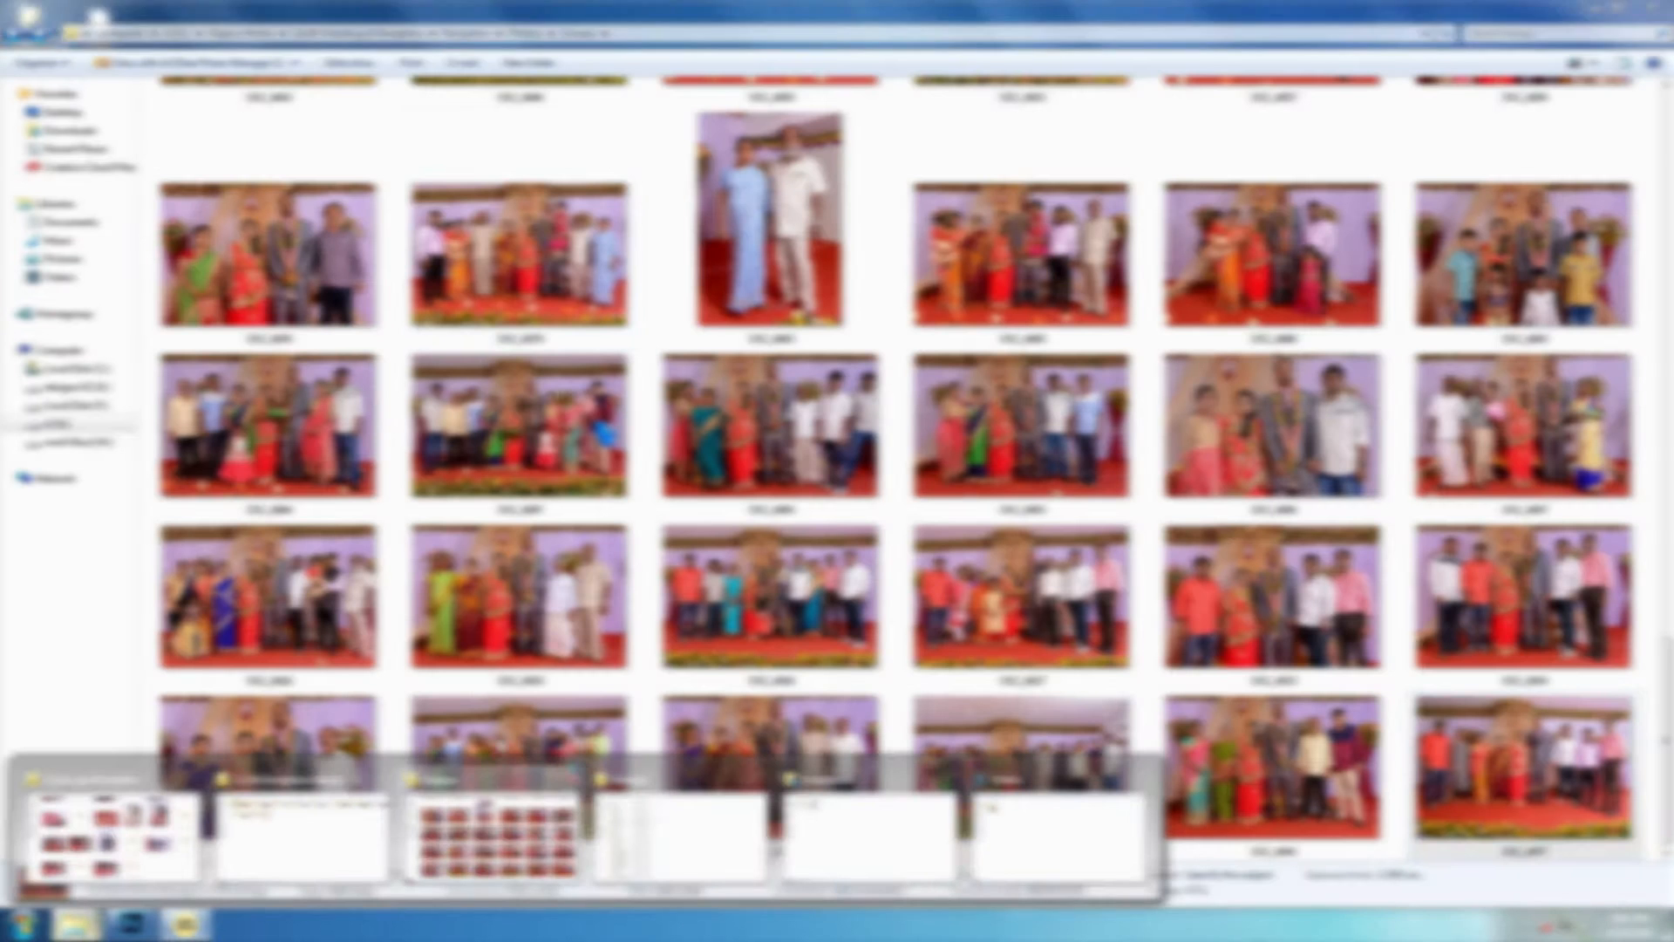
left_click(493, 836)
scroll(521, 436, "up", 12)
left_click(523, 240)
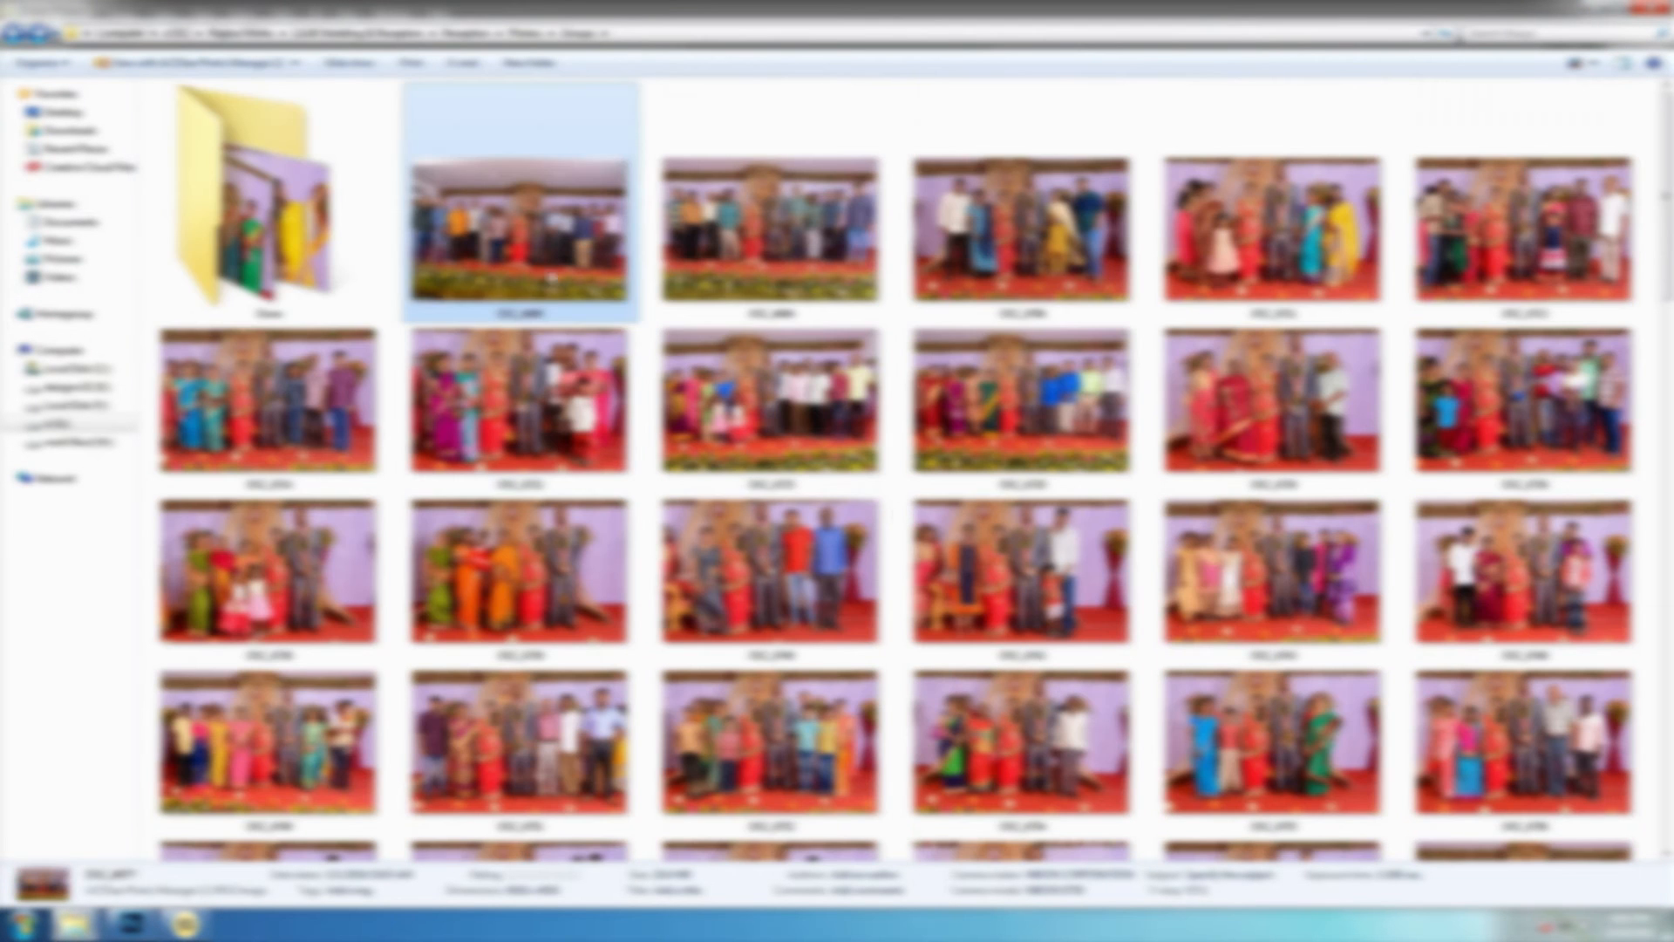
scroll(945, 564, "down", 12)
left_click(1538, 798, "shift")
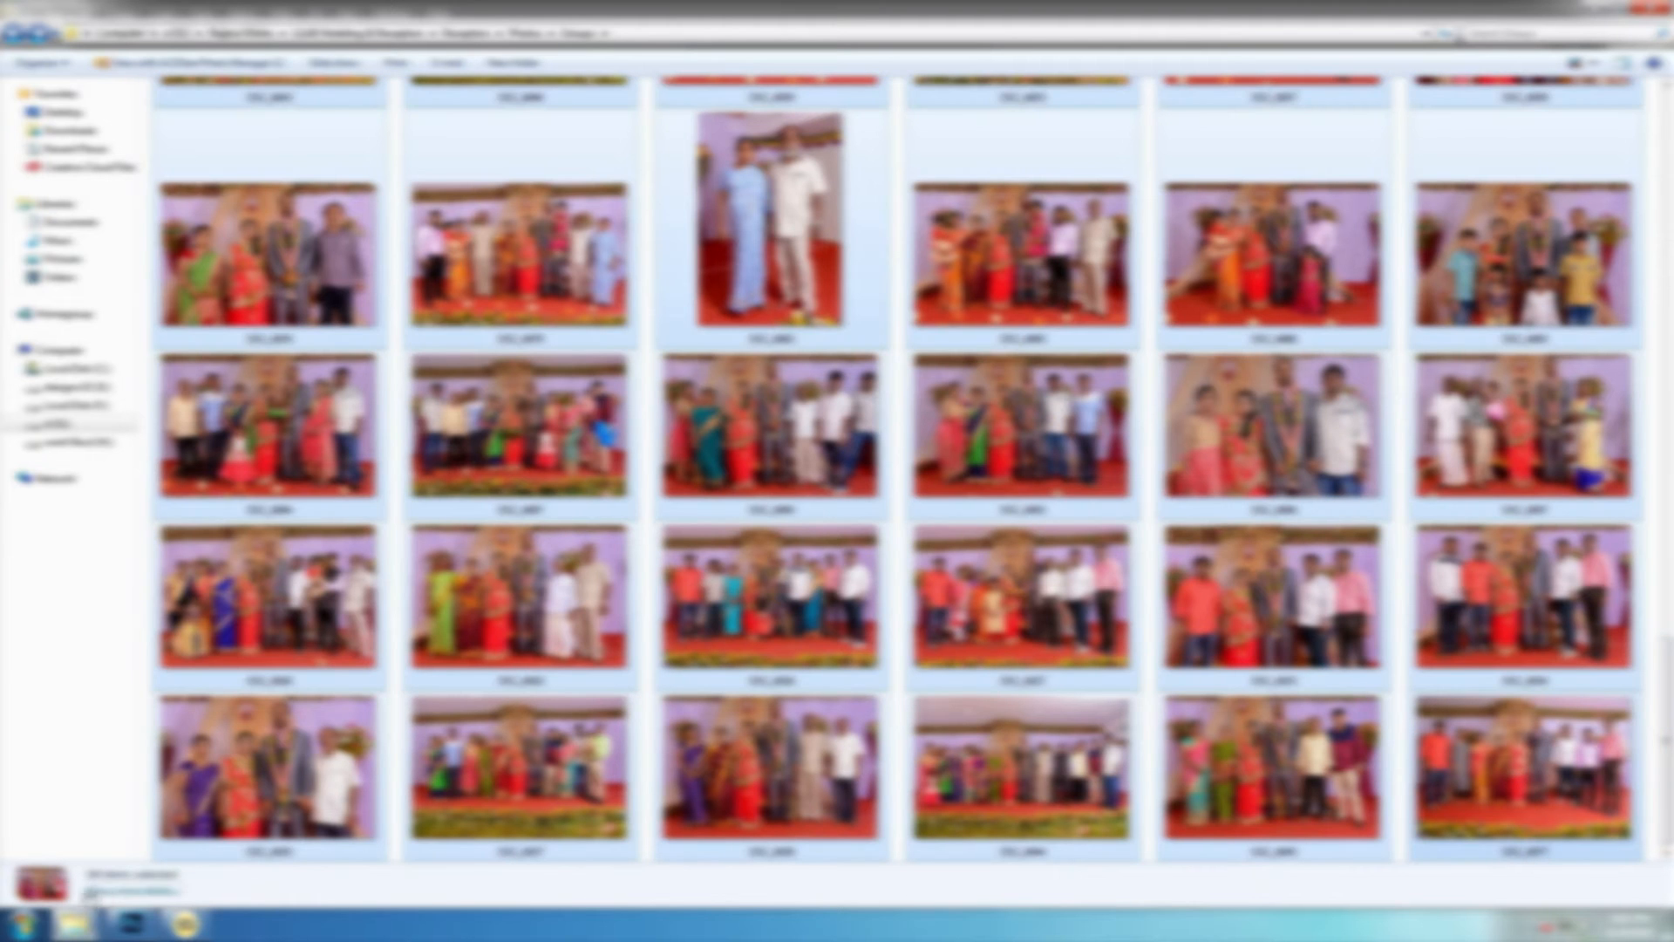
left_click_drag(296, 776, 553, 811)
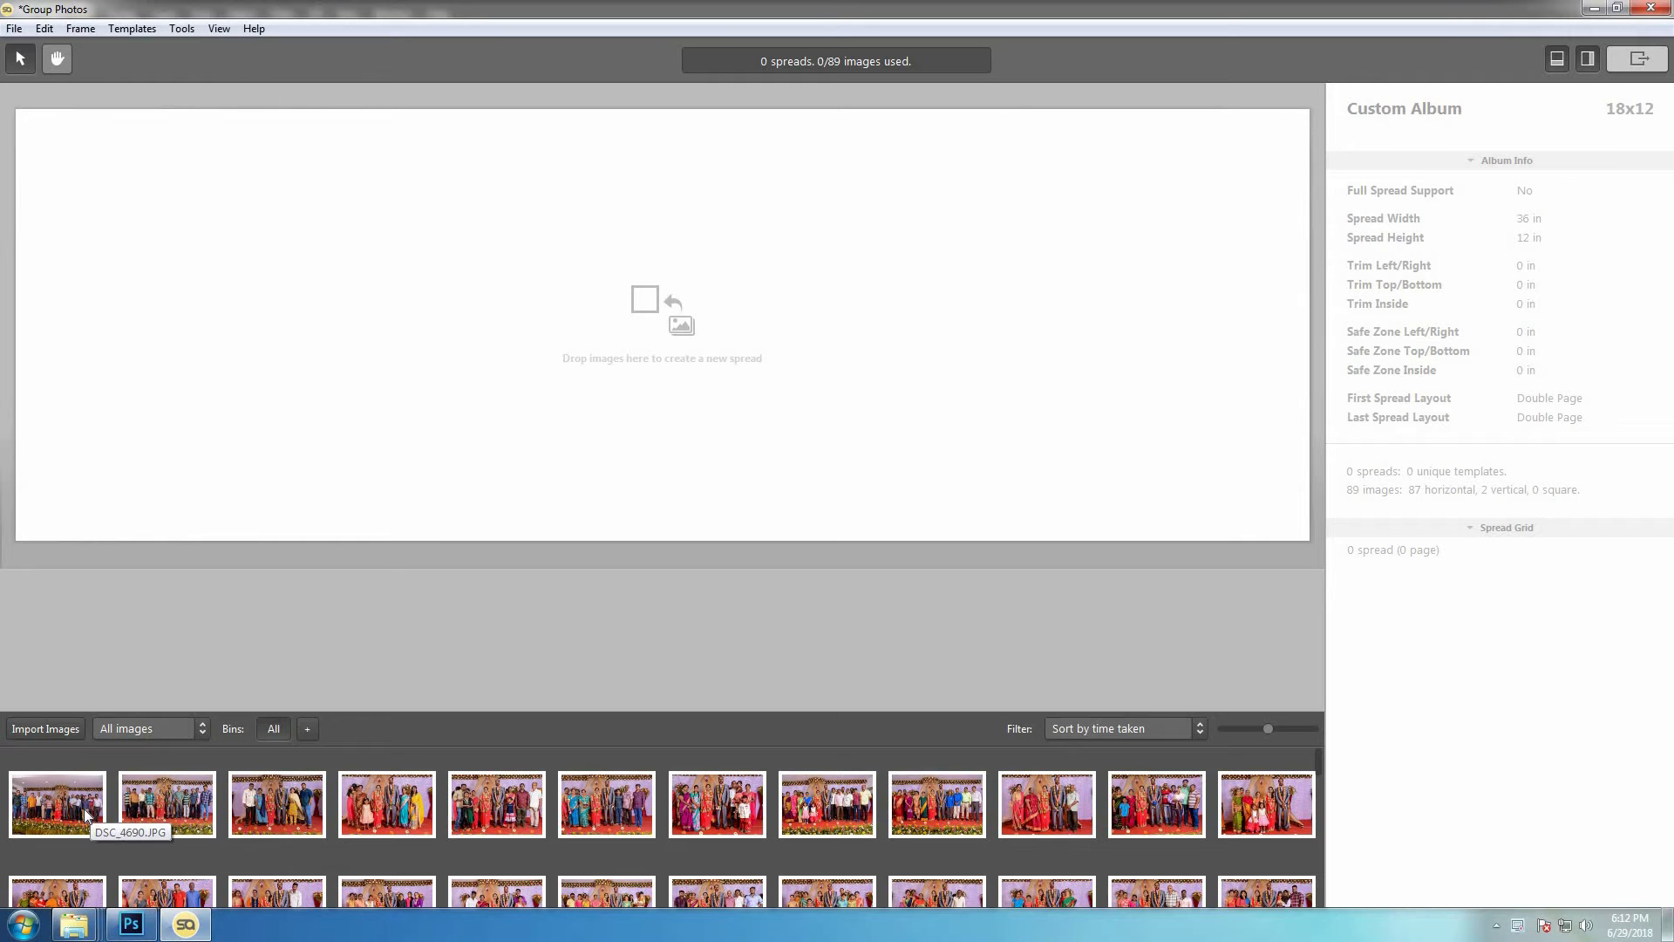
- Create the first album spread from the first eight photos in the tray, starting with DSC_4690
left_click(86, 815)
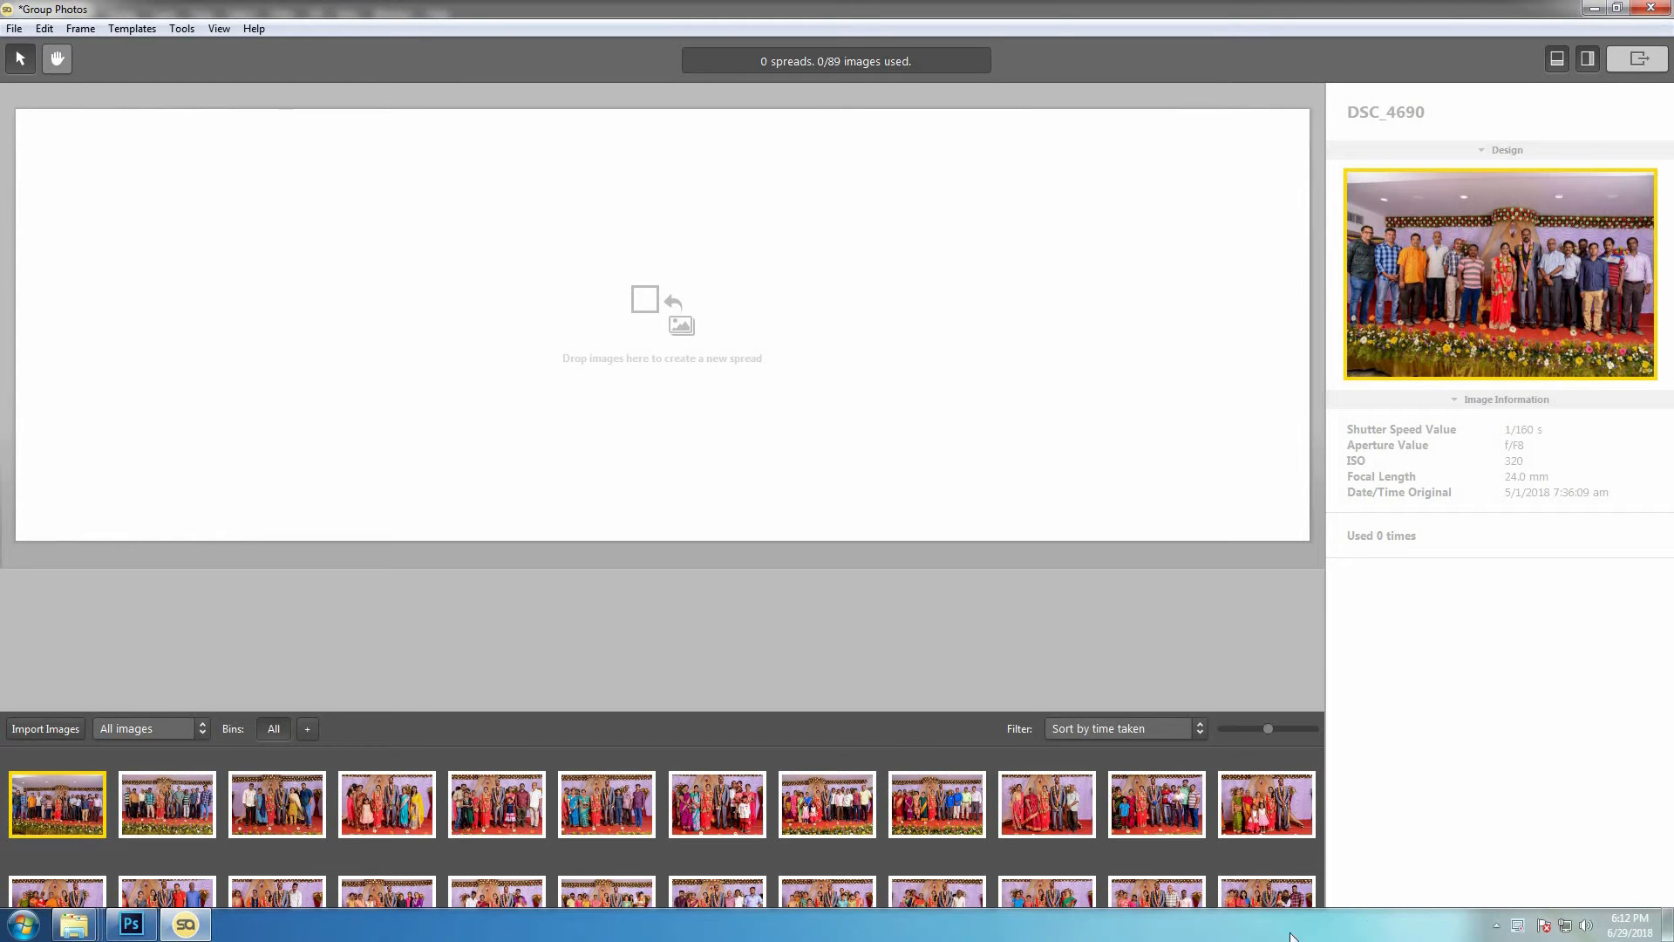
scroll(1257, 858, "down", 3)
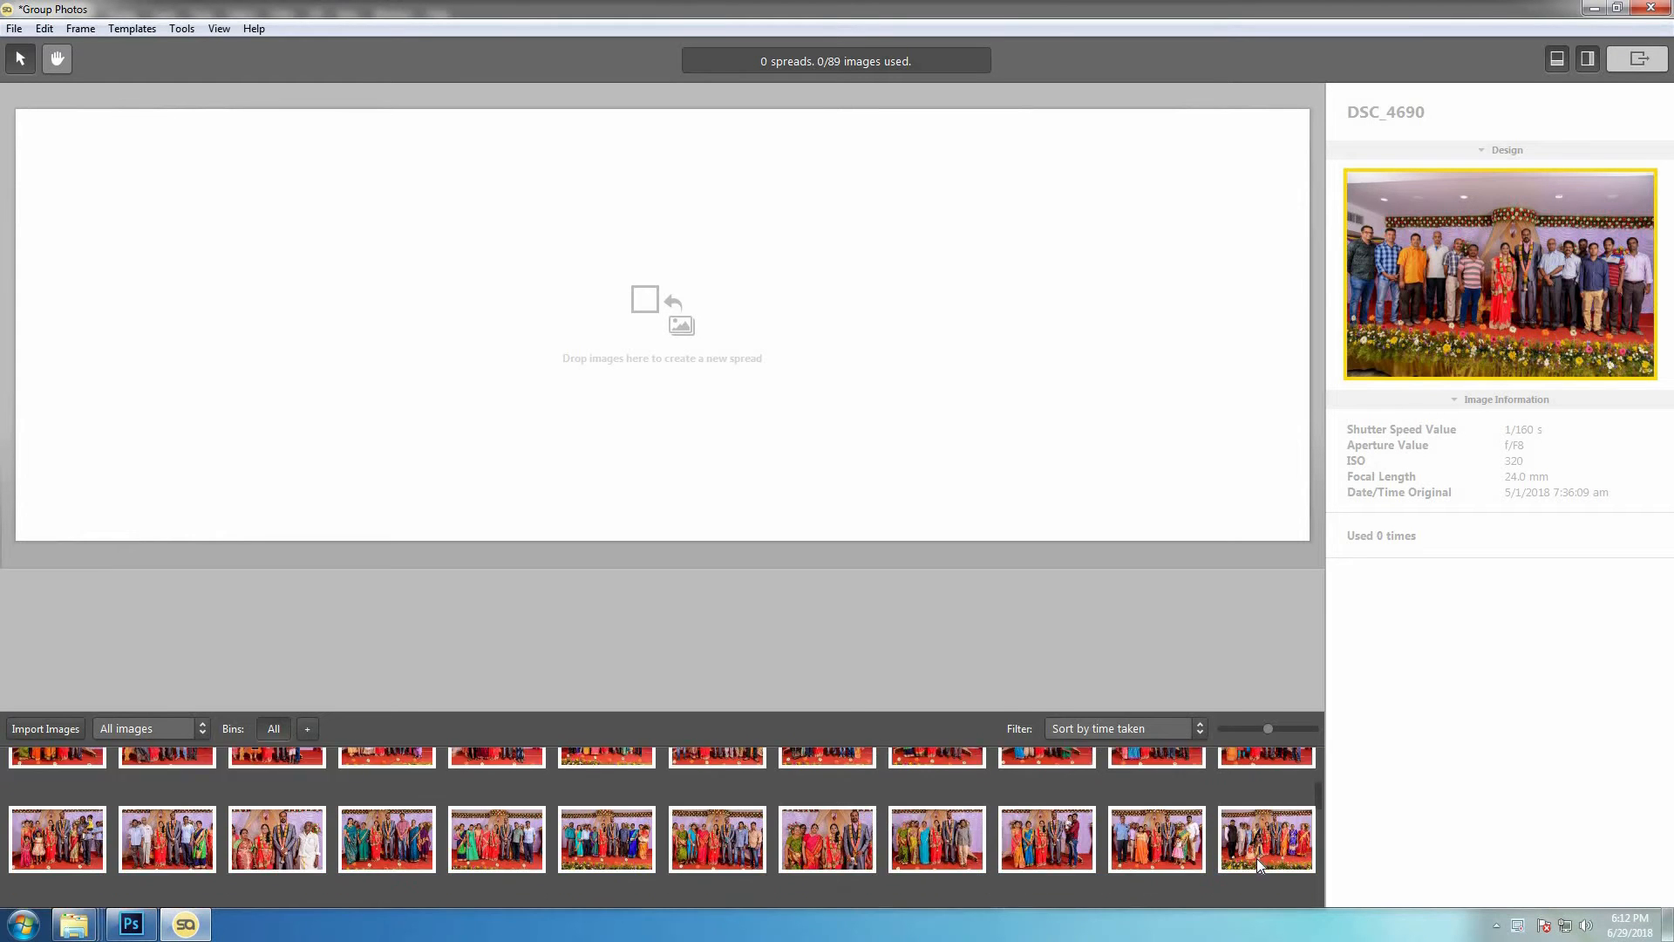
scroll(1259, 863, "down", 5)
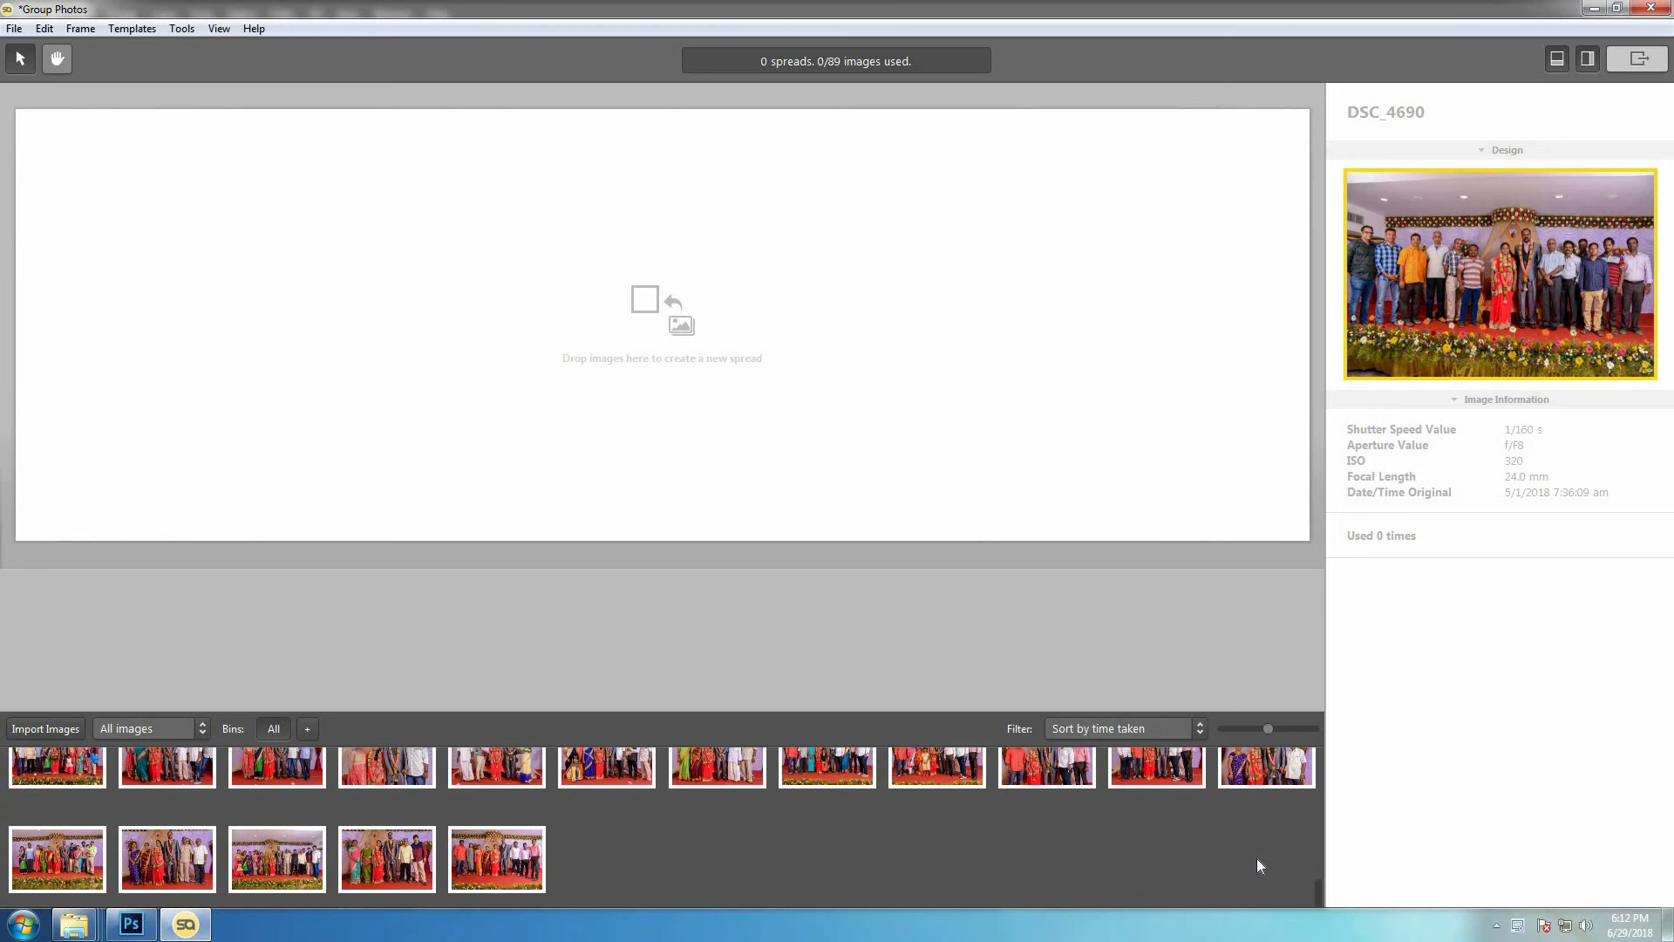
scroll(1257, 858, "up", 8)
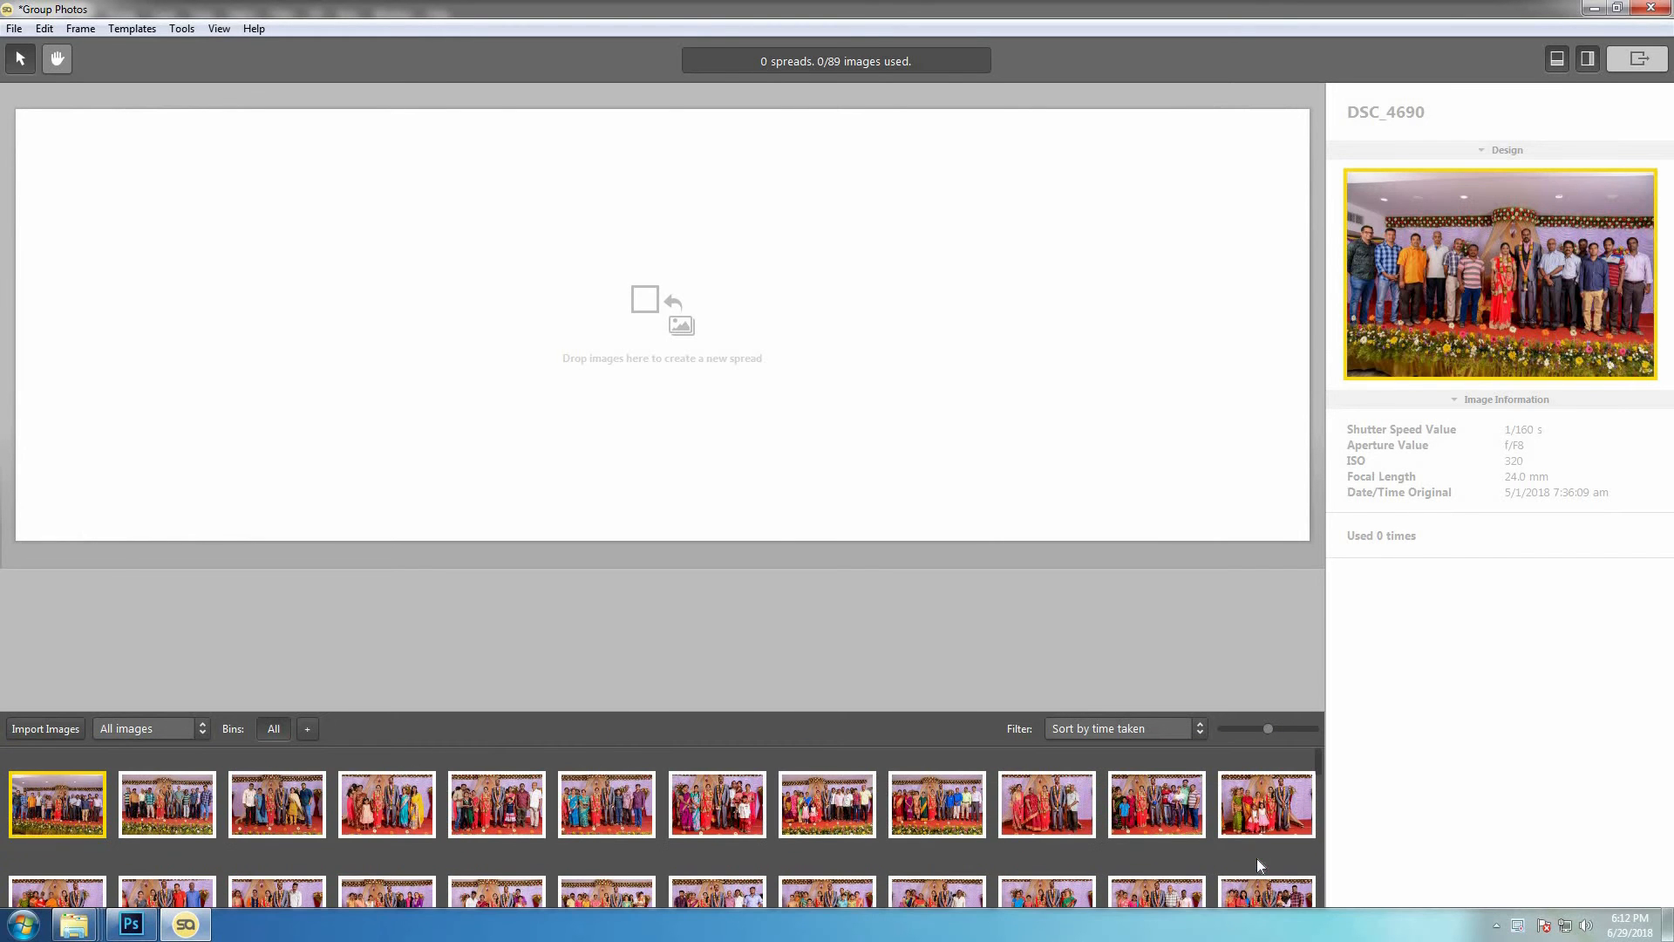
left_click(818, 813, "shift")
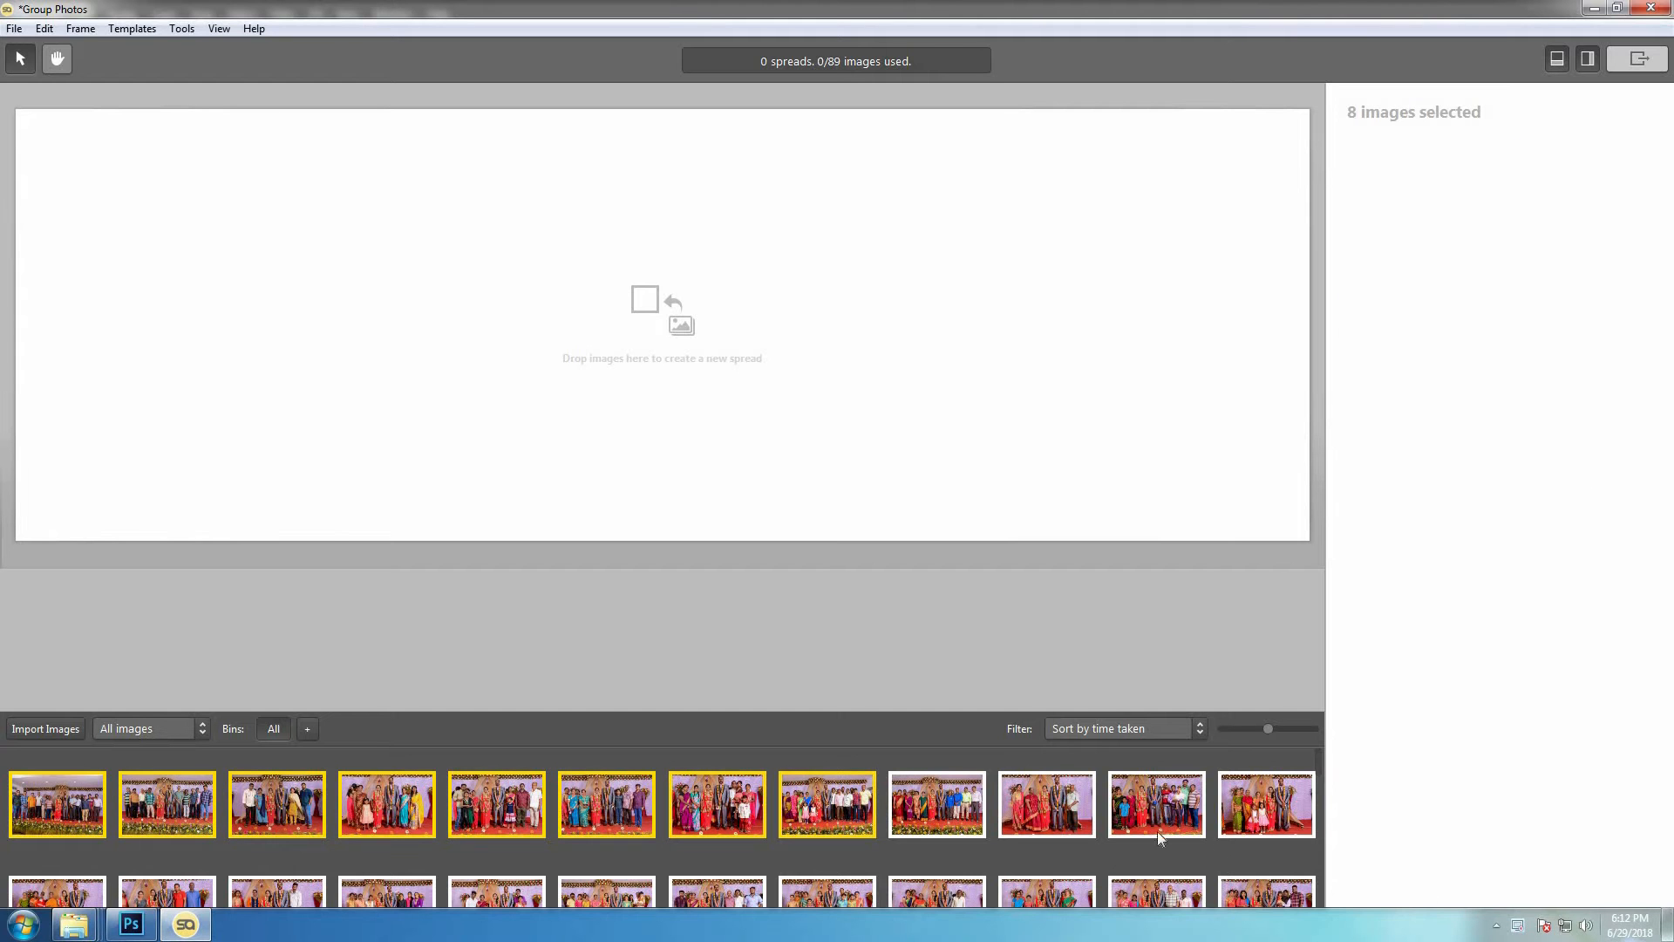
left_click_drag(816, 808, 881, 617)
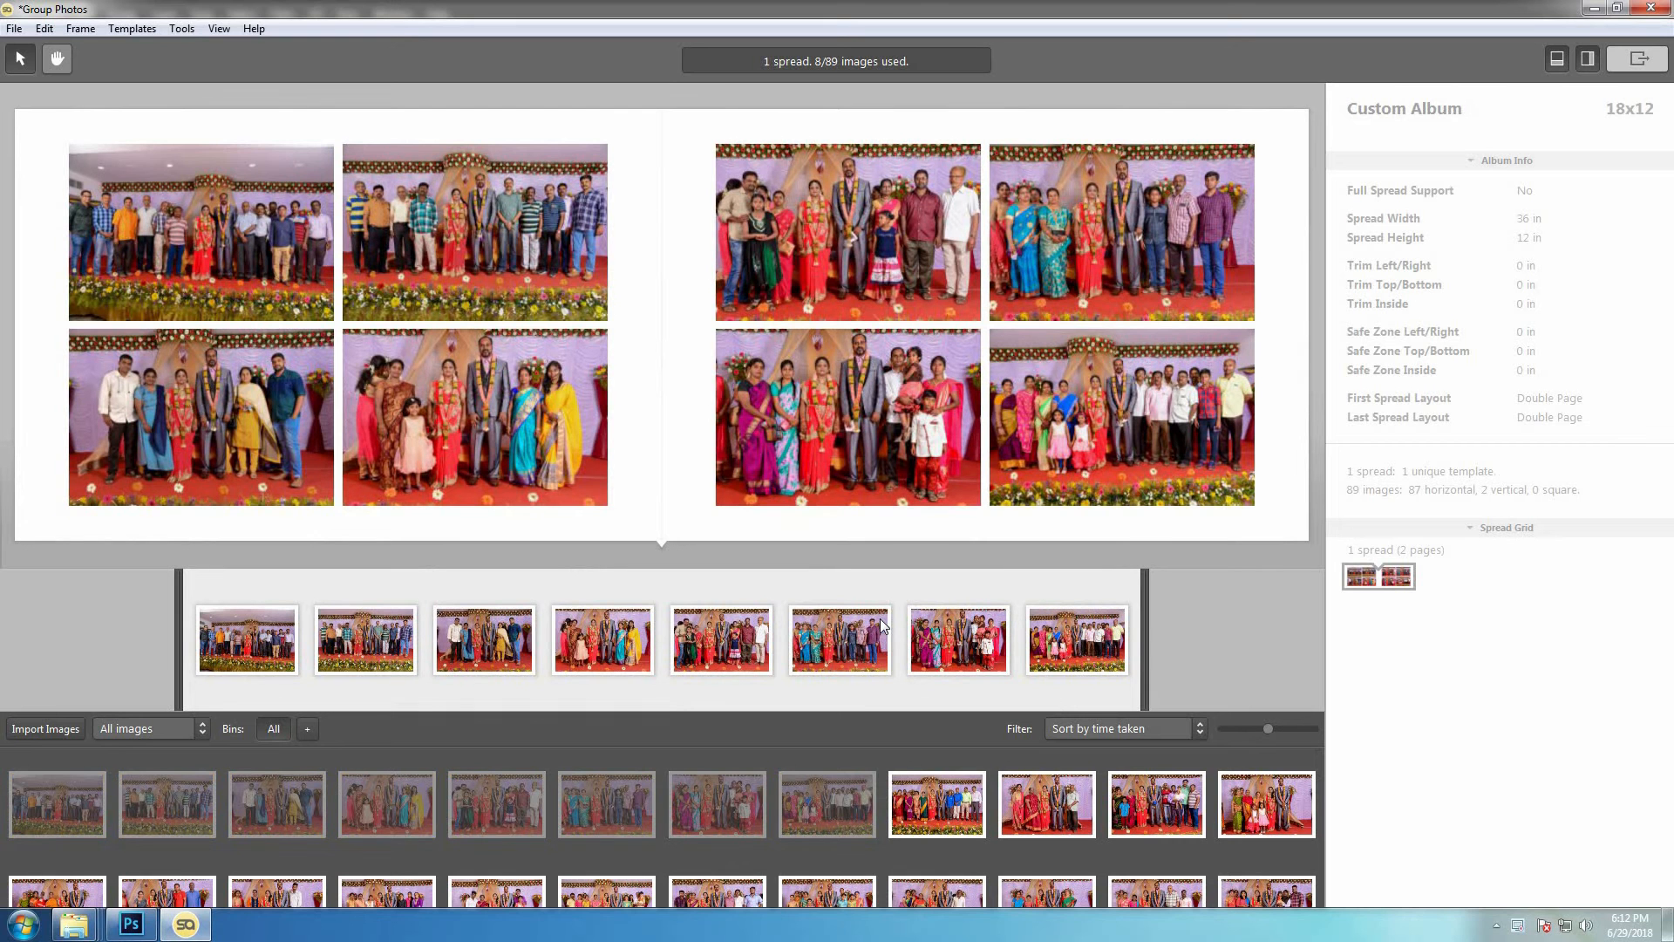
- Create a second spread from the next eight unused photos, starting with DSC_4729
left_click(933, 819)
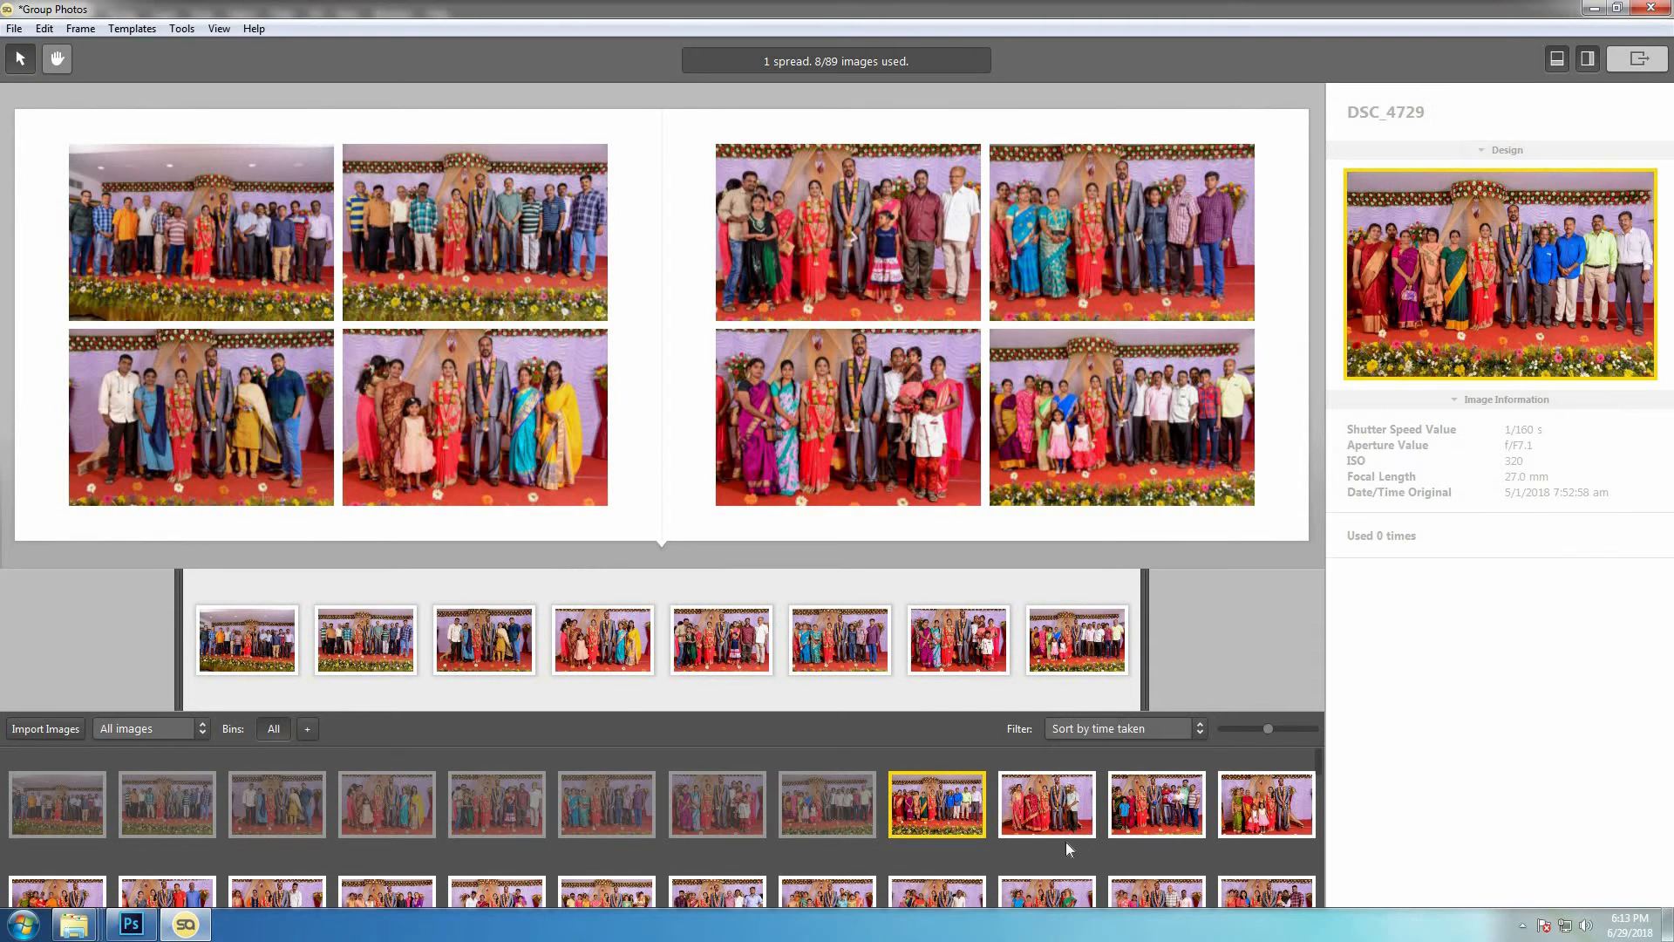
left_click(357, 899, "shift")
left_click_drag(964, 801, 1237, 614)
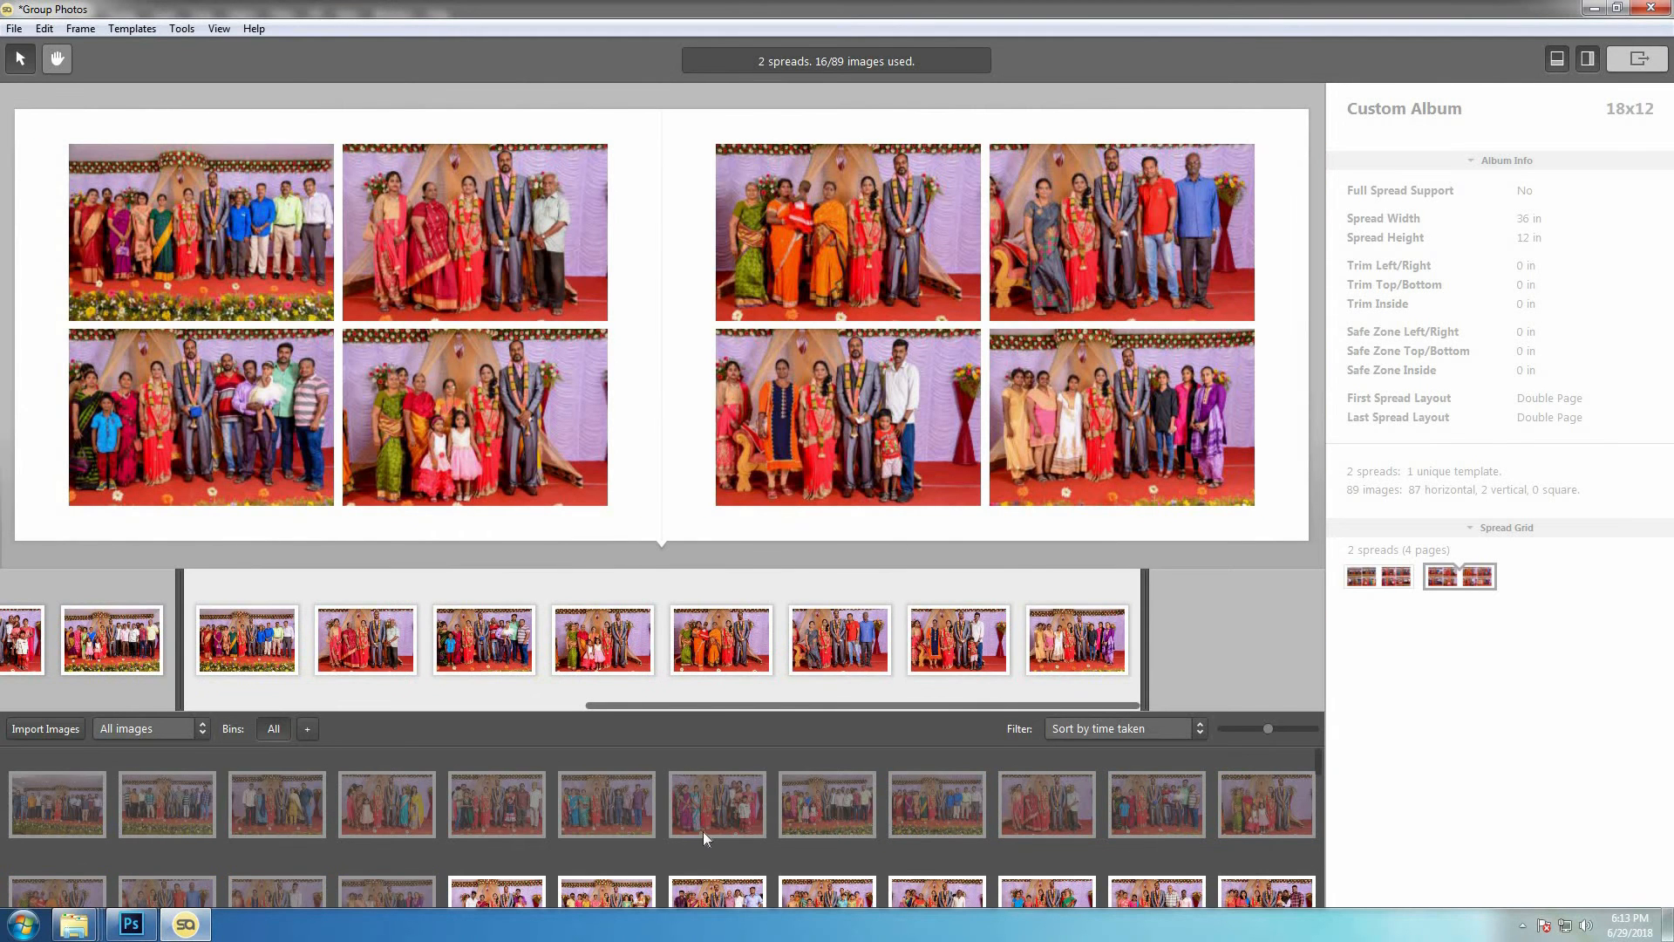
- Create a third spread from the next eight unused photos, starting with DSC_4748
scroll(901, 850, "down", 1)
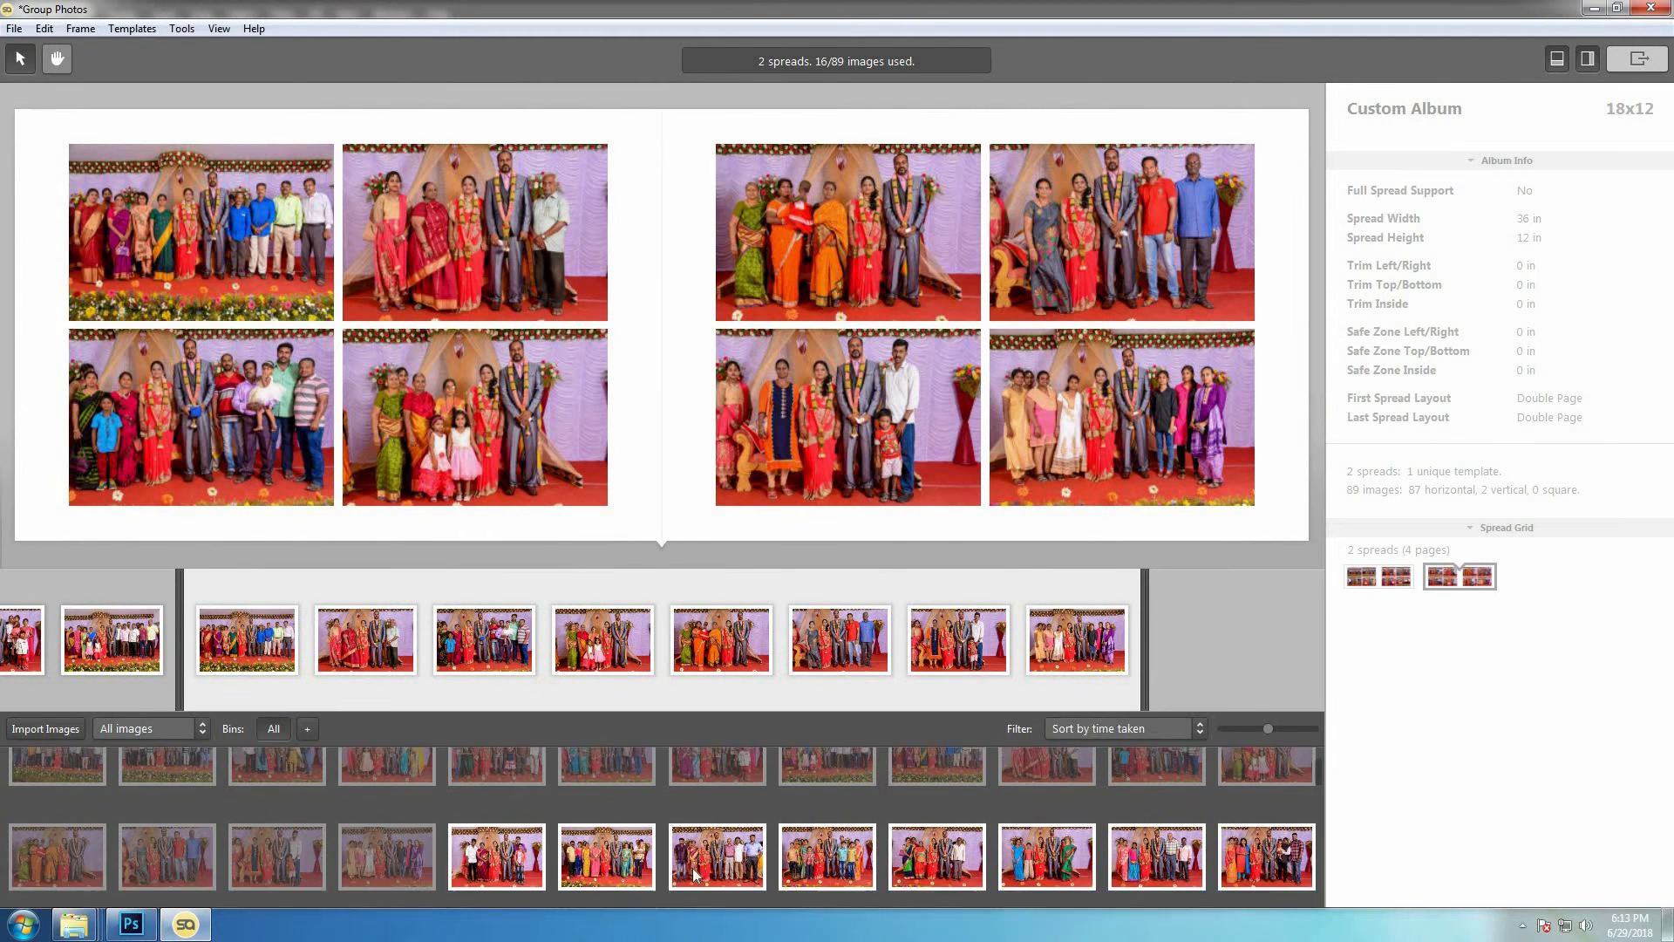
left_click(497, 855)
scroll(307, 867, "down", 1)
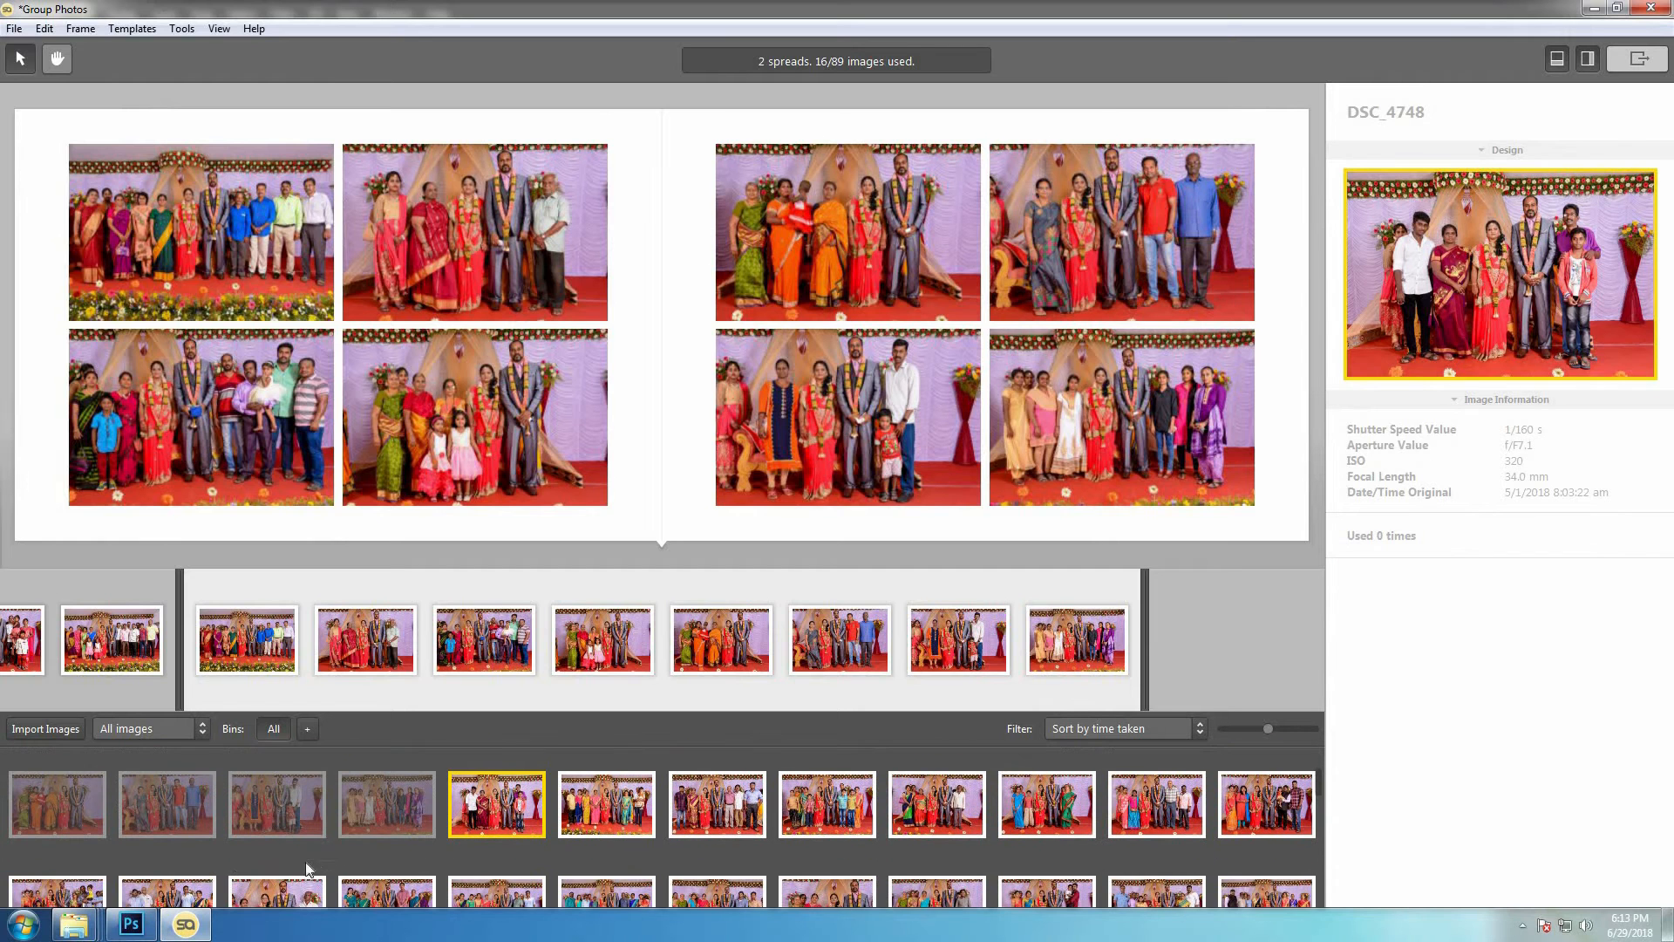
left_click(198, 889, "shift")
left_click_drag(1266, 804, 1285, 699)
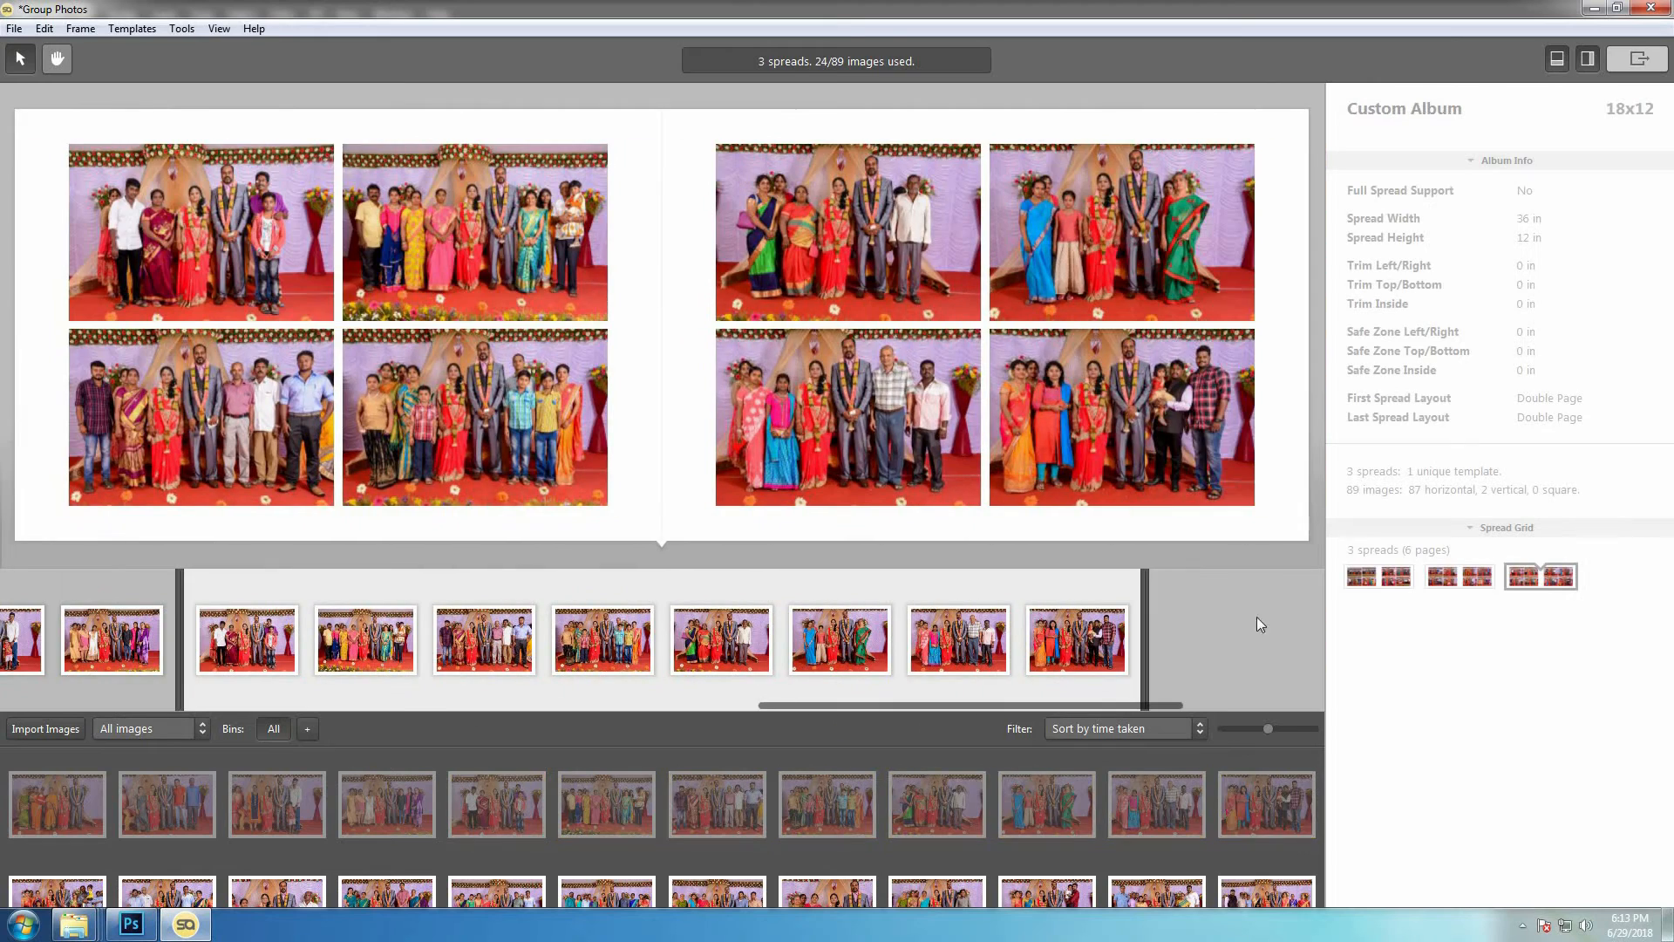
- Make the image tray slightly taller and create a fourth spread from the next eight unused photos
scroll(1094, 499, "down", 5)
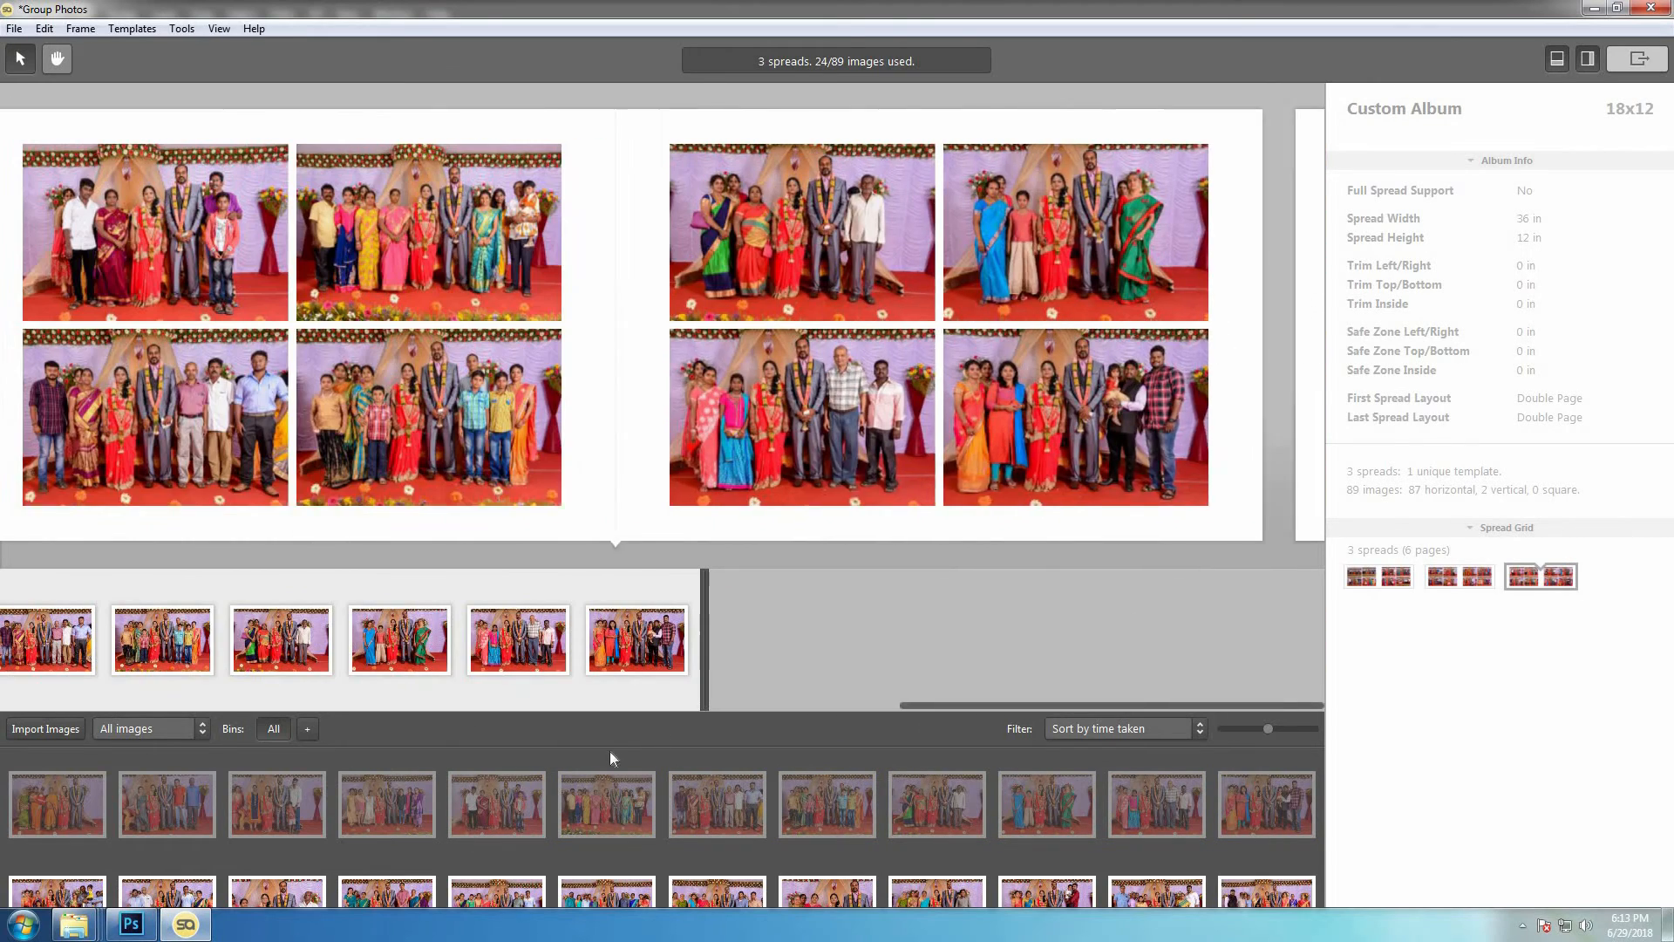
scroll(735, 817, "down", 1)
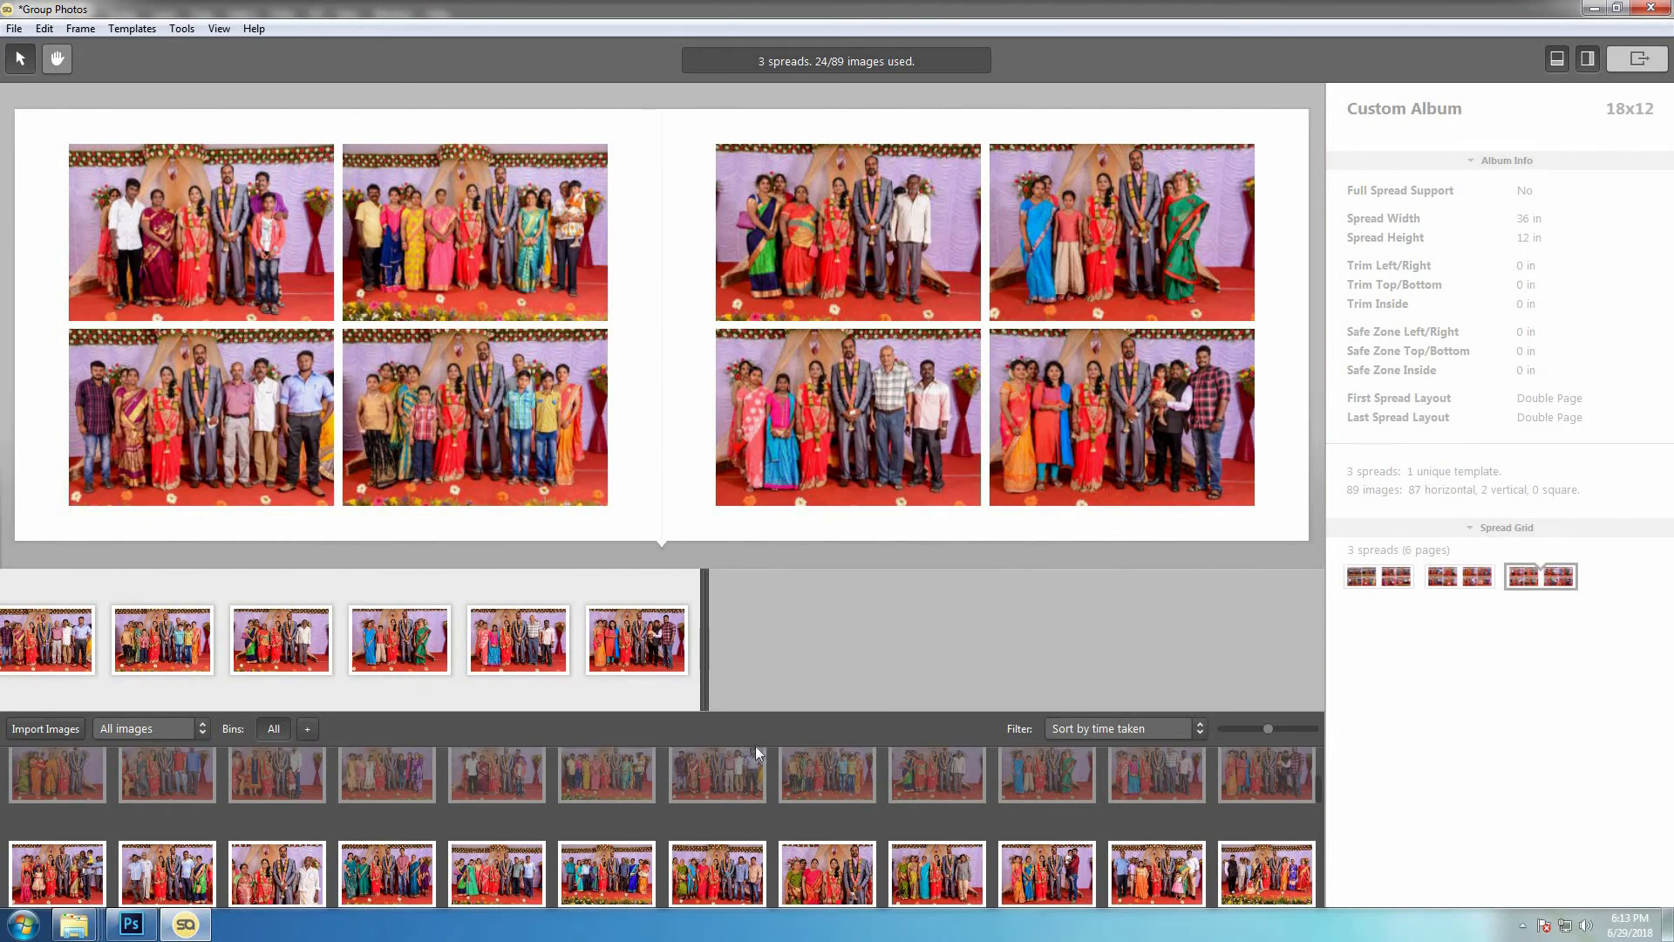
left_click_drag(771, 712, 780, 669)
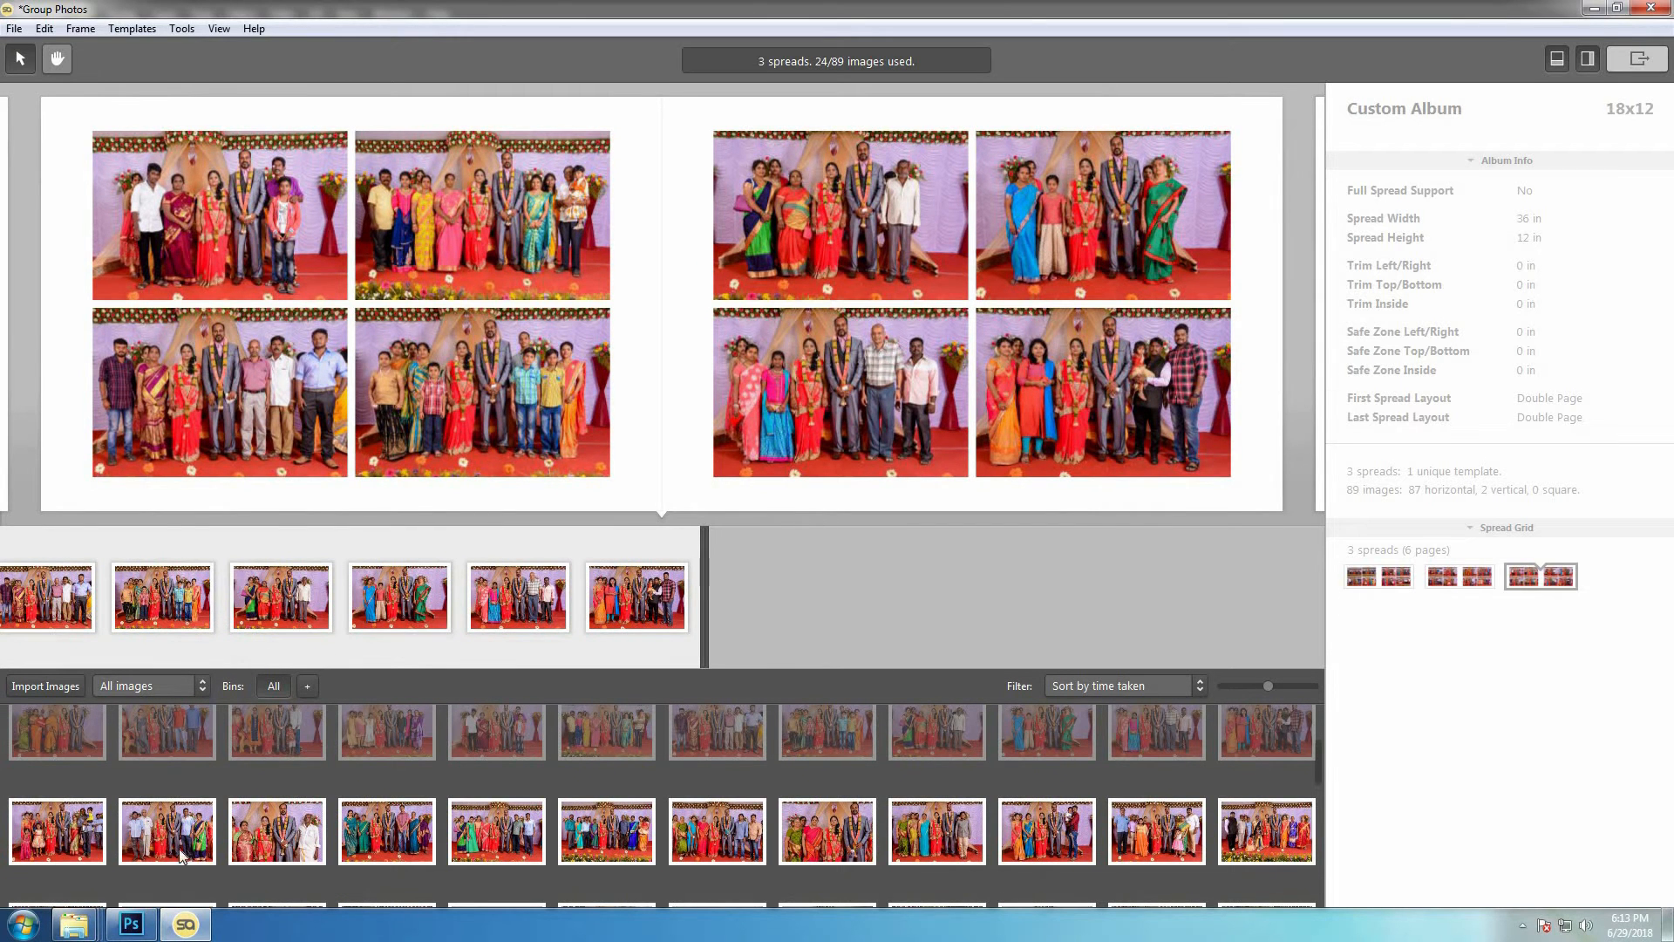
left_click(79, 839)
left_click(829, 830, "shift")
mouse_move(837, 832)
left_mouse_down()
mouse_move(776, 606)
mouse_move(951, 584)
left_mouse_up()
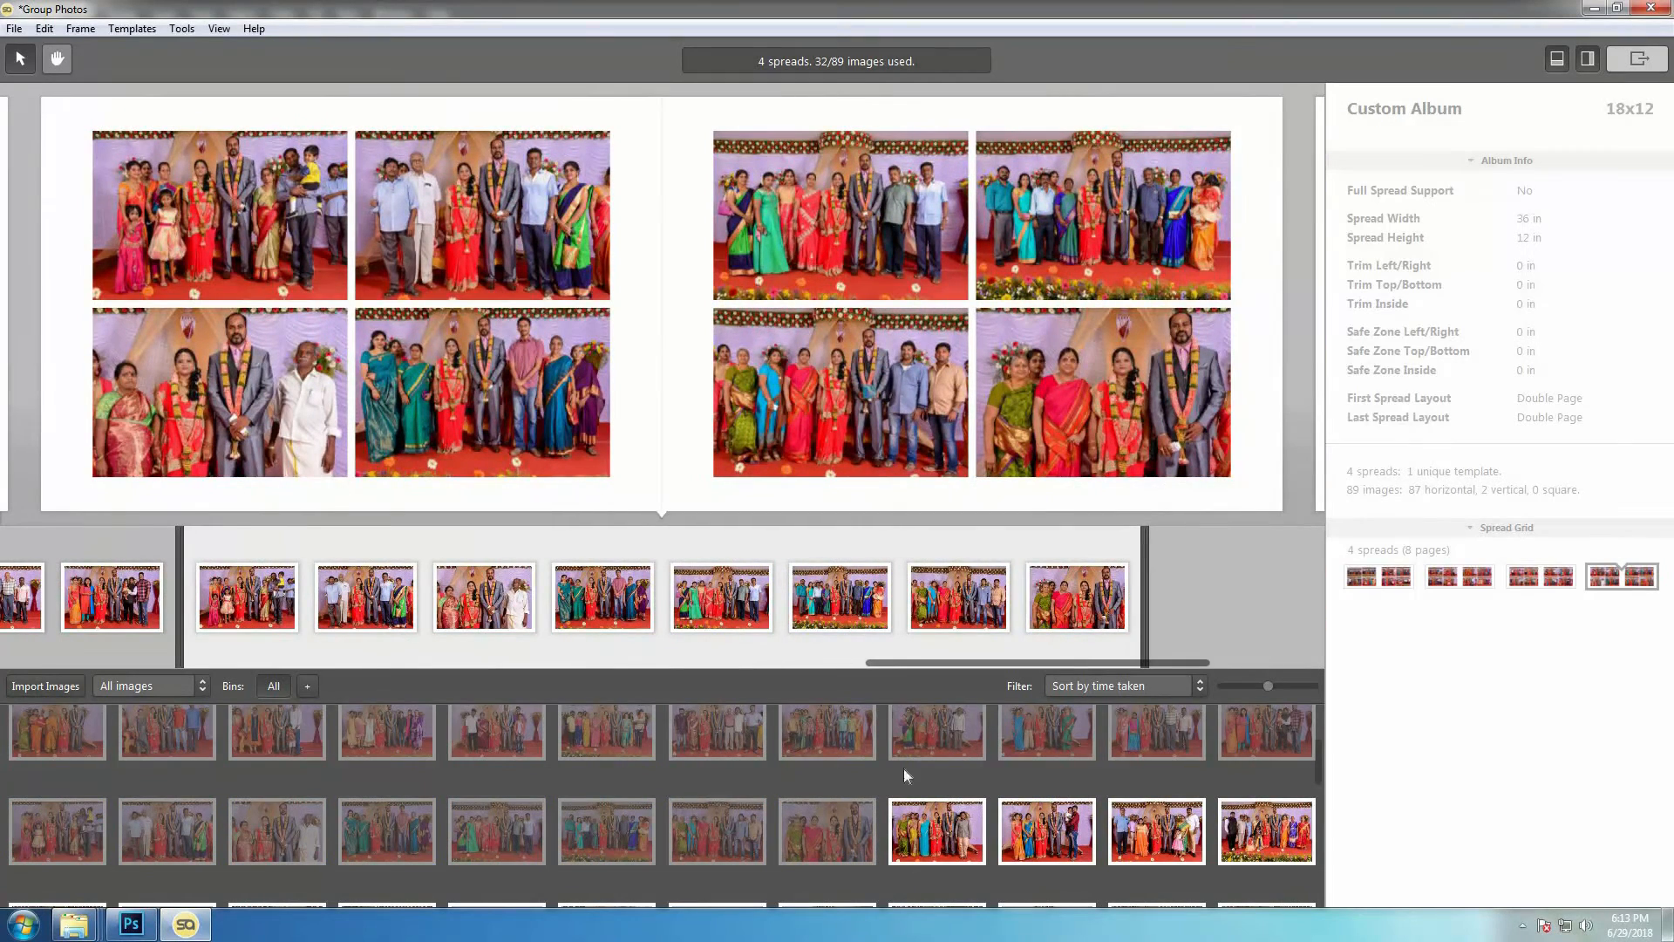
- Create a fifth spread from the next eight unused photos, starting with DSC_4780
left_click(928, 825)
scroll(927, 825, "down", 1)
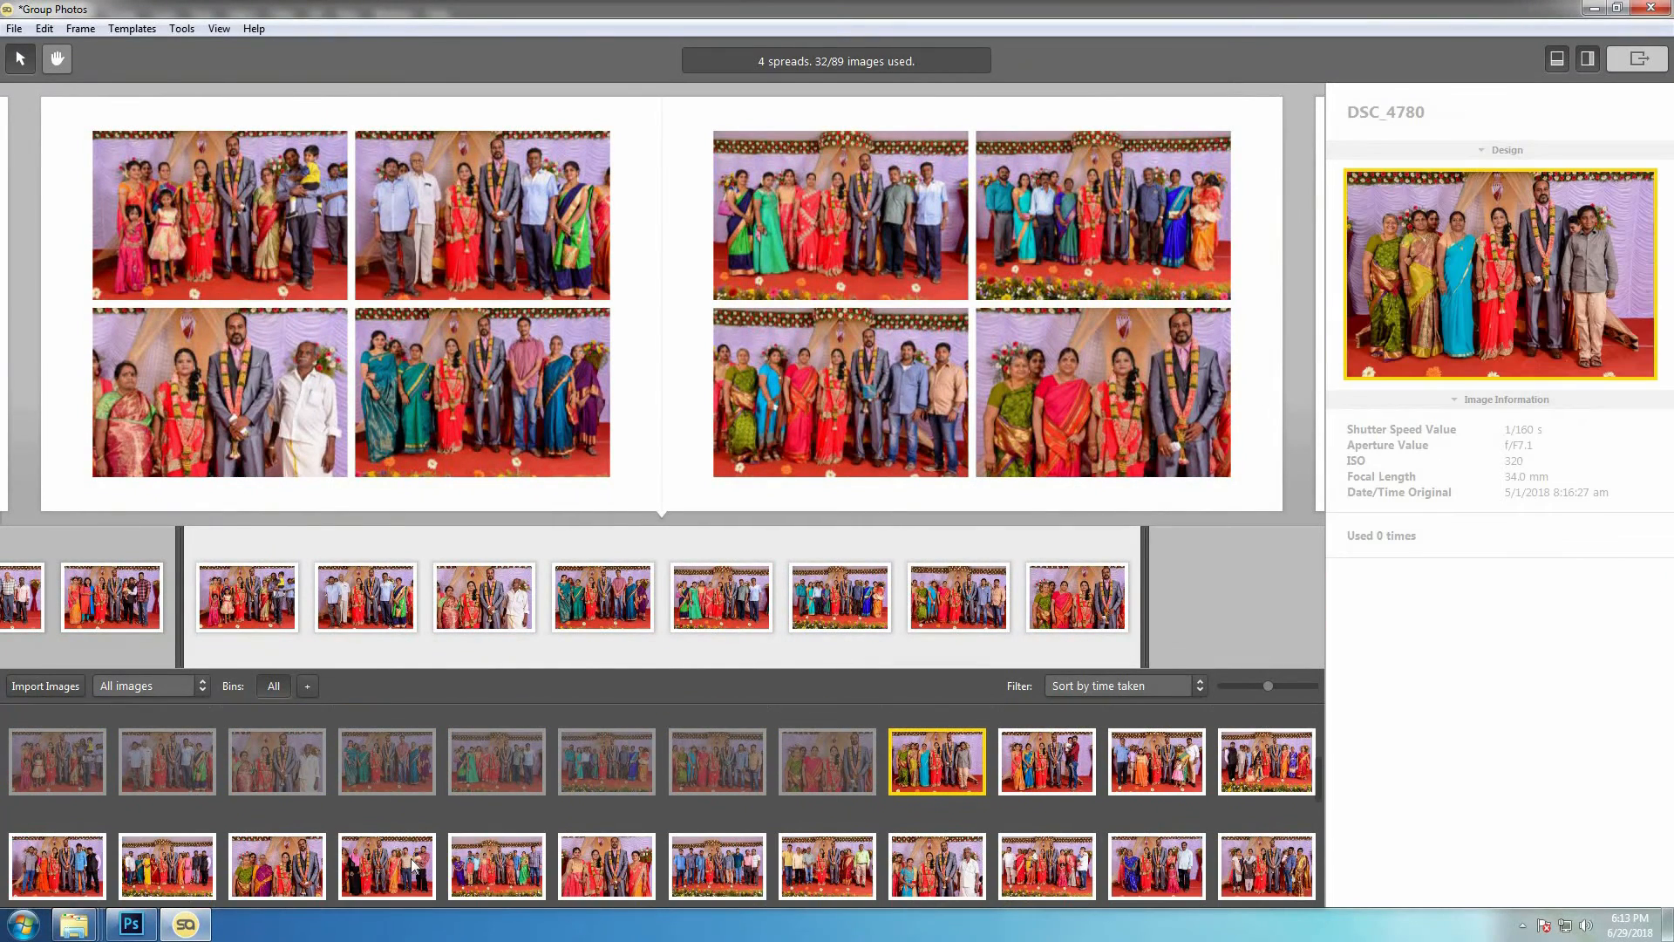
left_click(413, 865, "shift")
left_click_drag(1073, 760, 1154, 602)
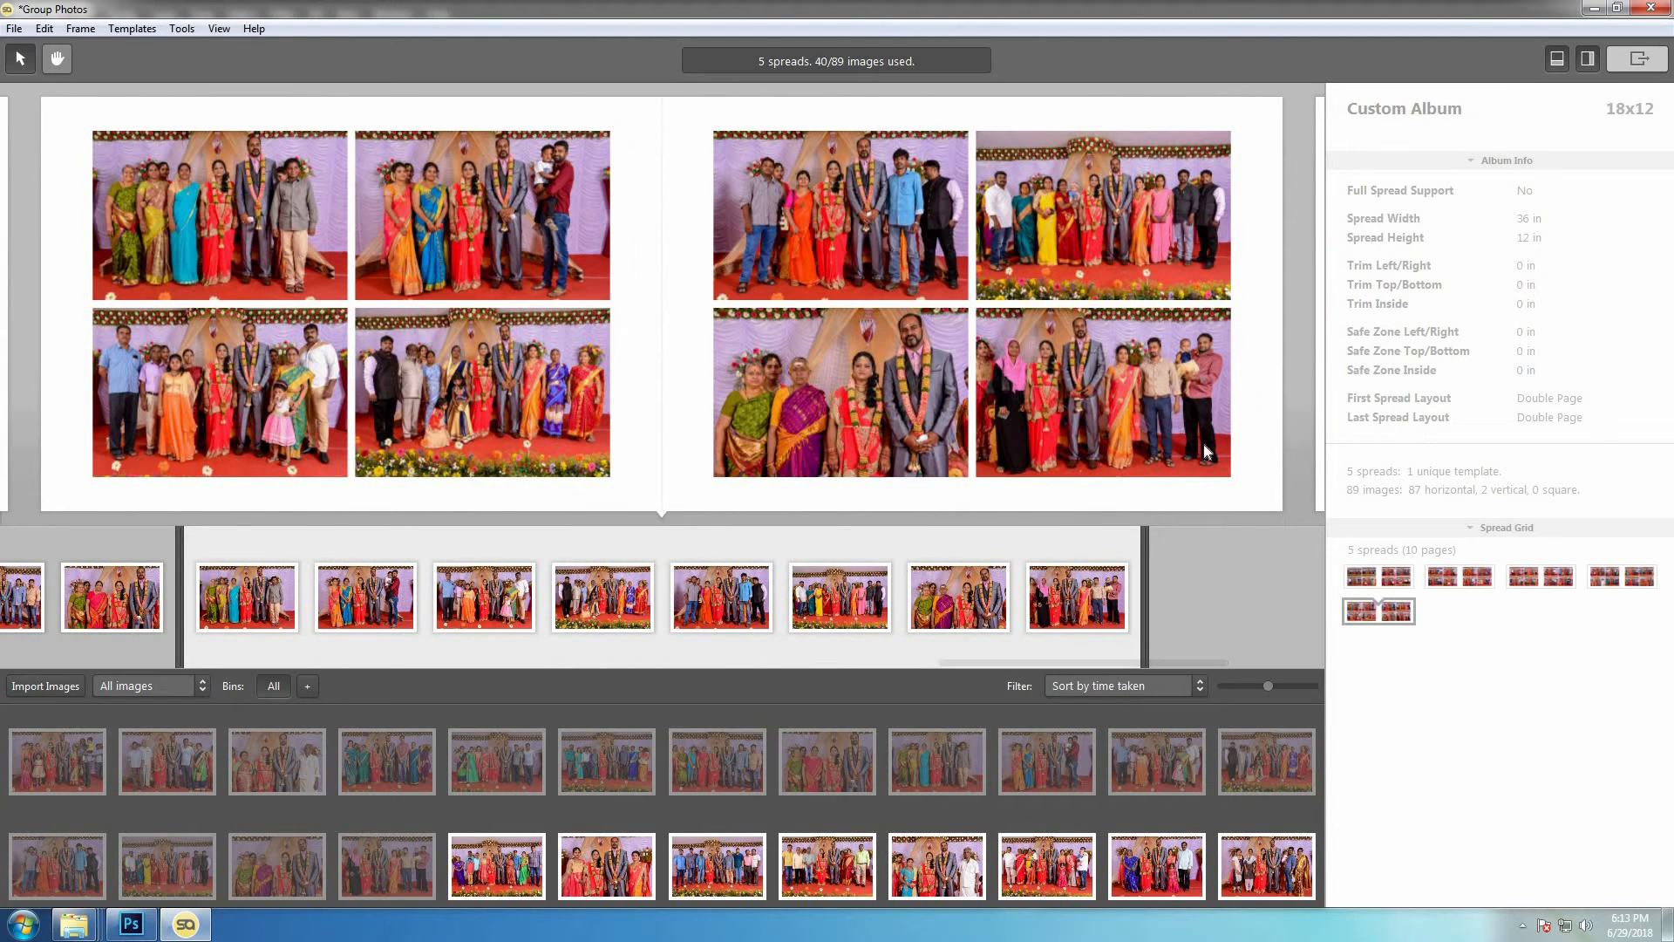
- Create a sixth spread from the next eight unused photos, starting with DSC_4804
left_click(511, 877)
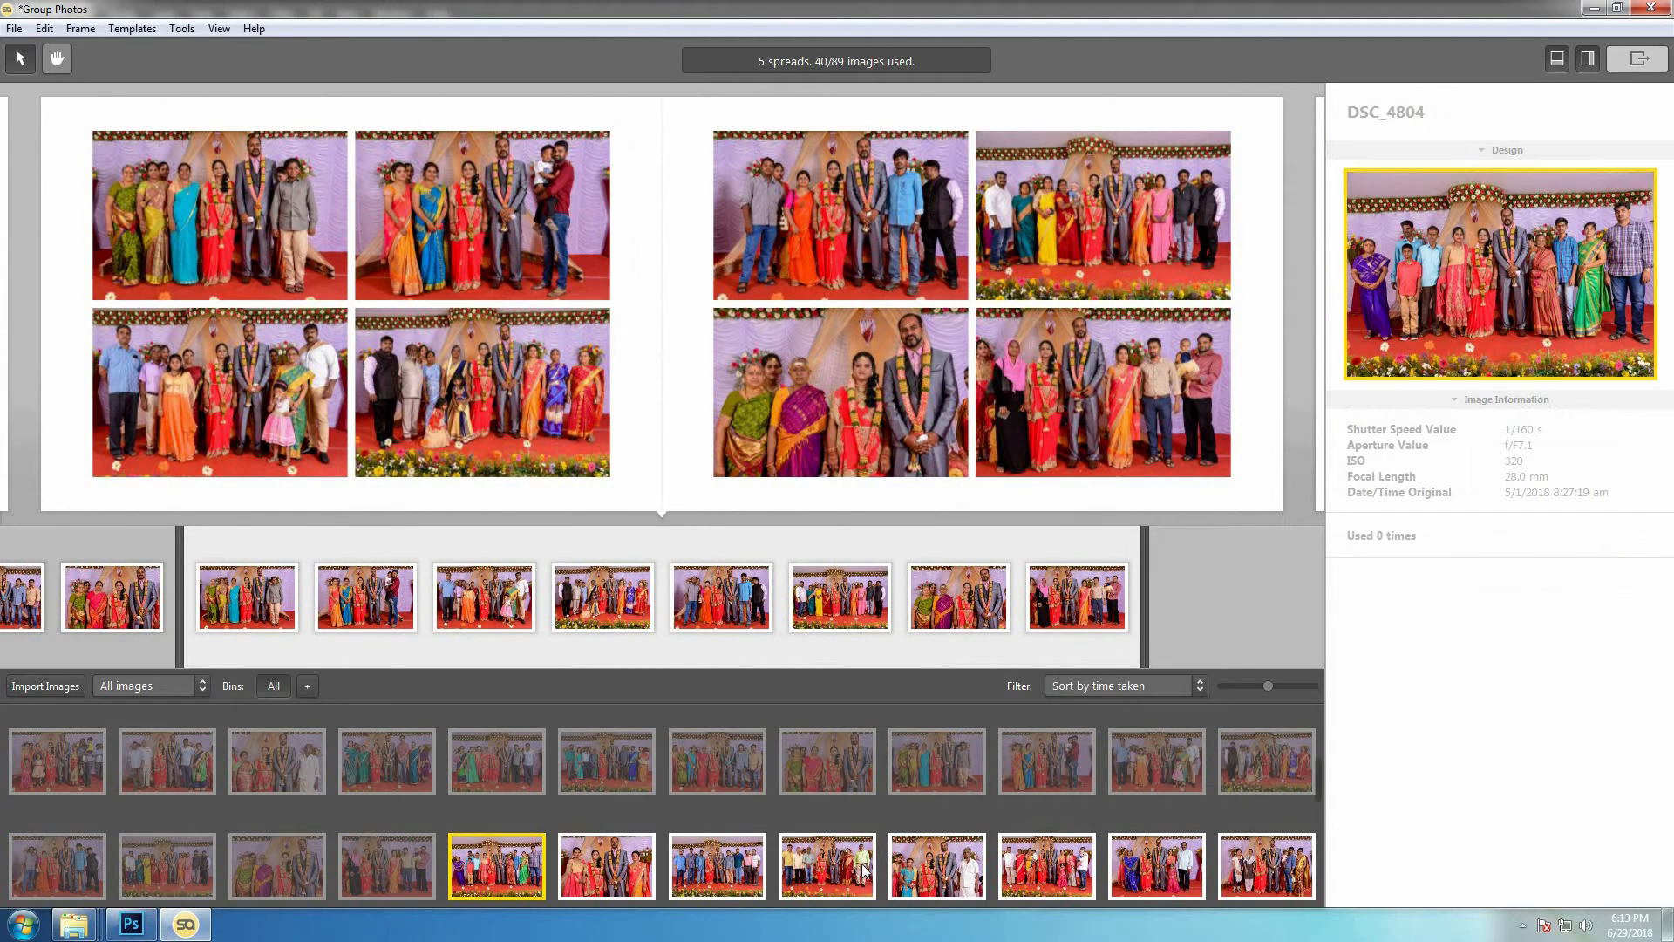
scroll(776, 876, "down", 1)
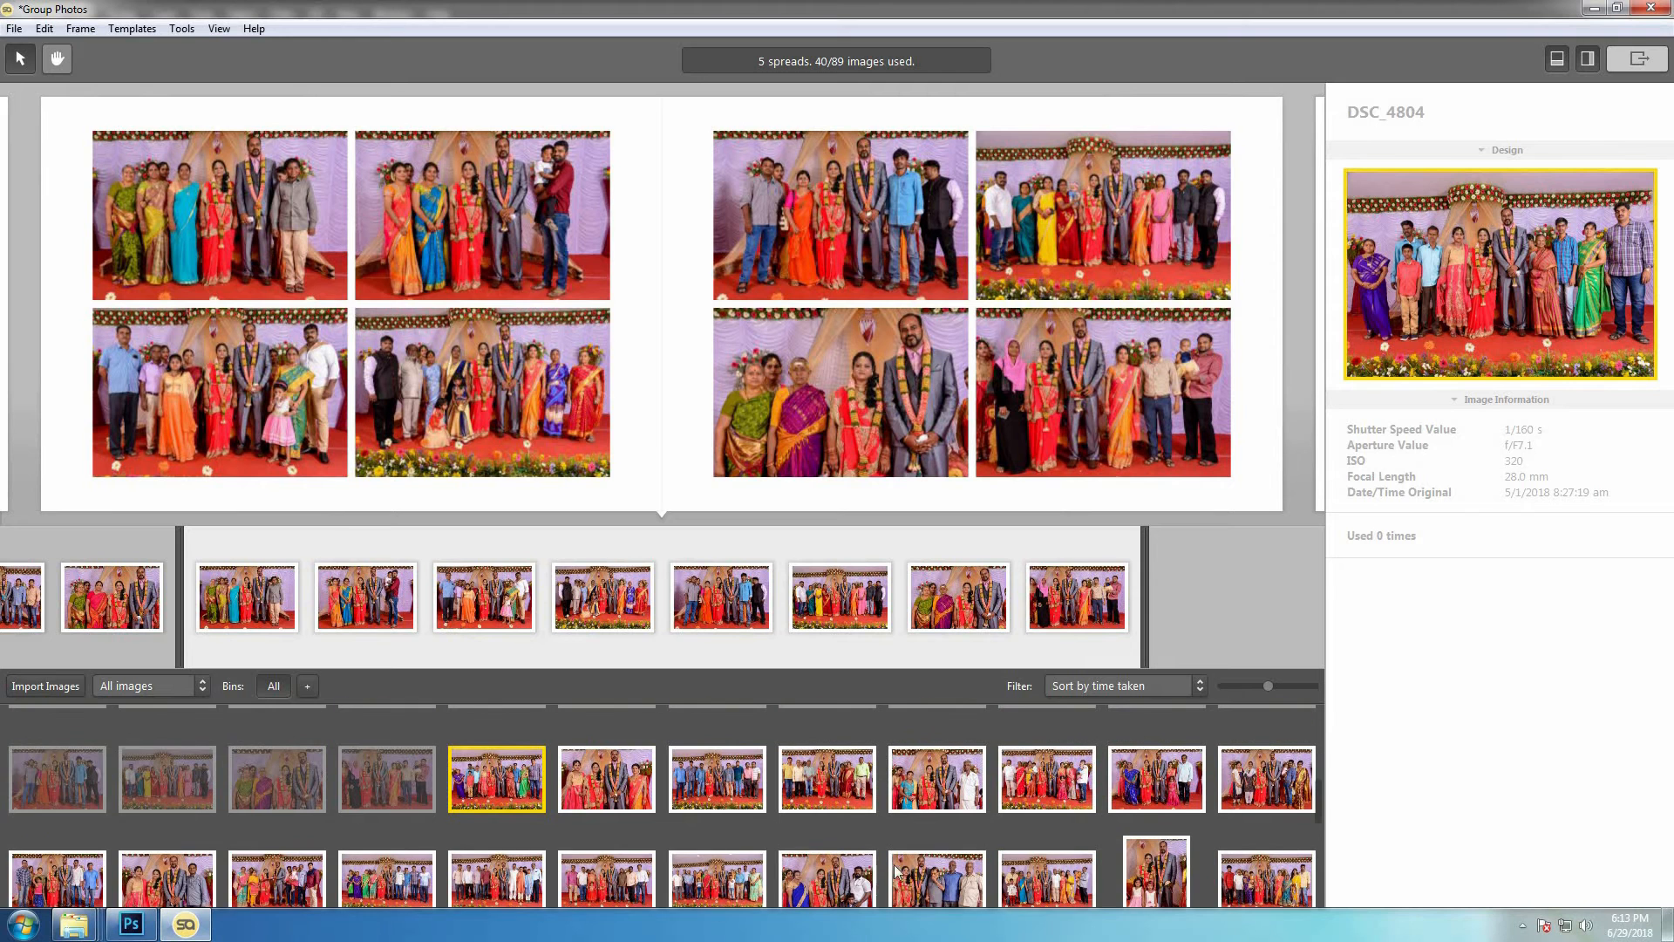
left_click(182, 870, "shift")
left_click(1270, 788, "shift")
left_click_drag(1270, 793, 1225, 584)
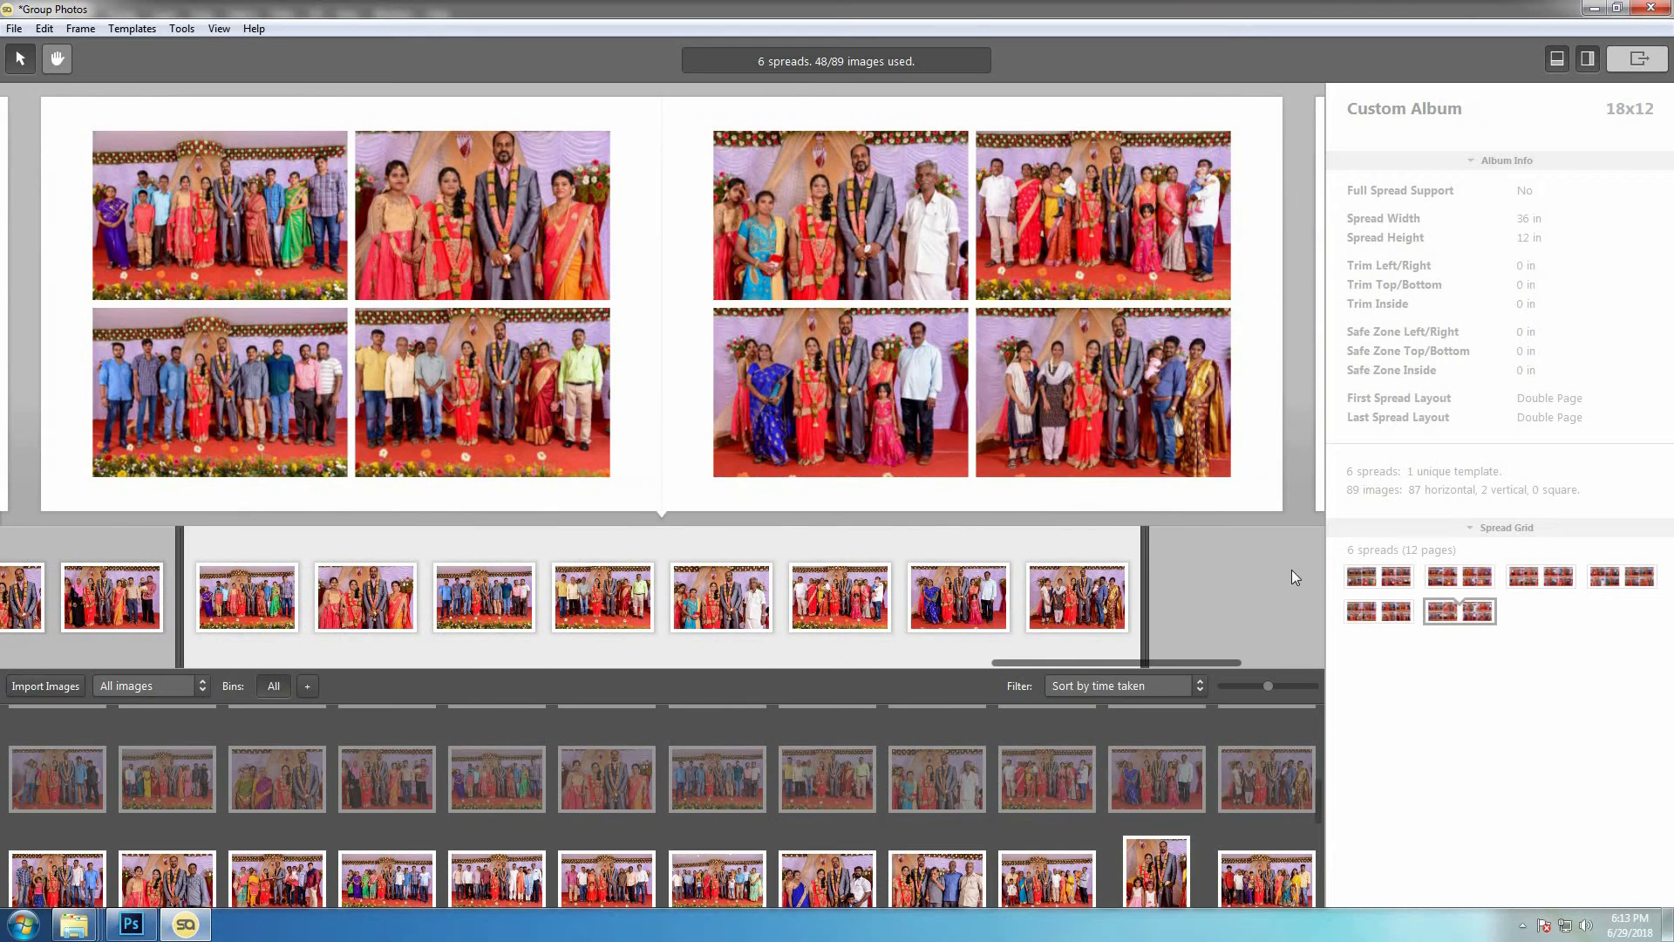
- Create a seventh spread from the next eight unused photos, starting with DSC_4824
left_click(62, 882)
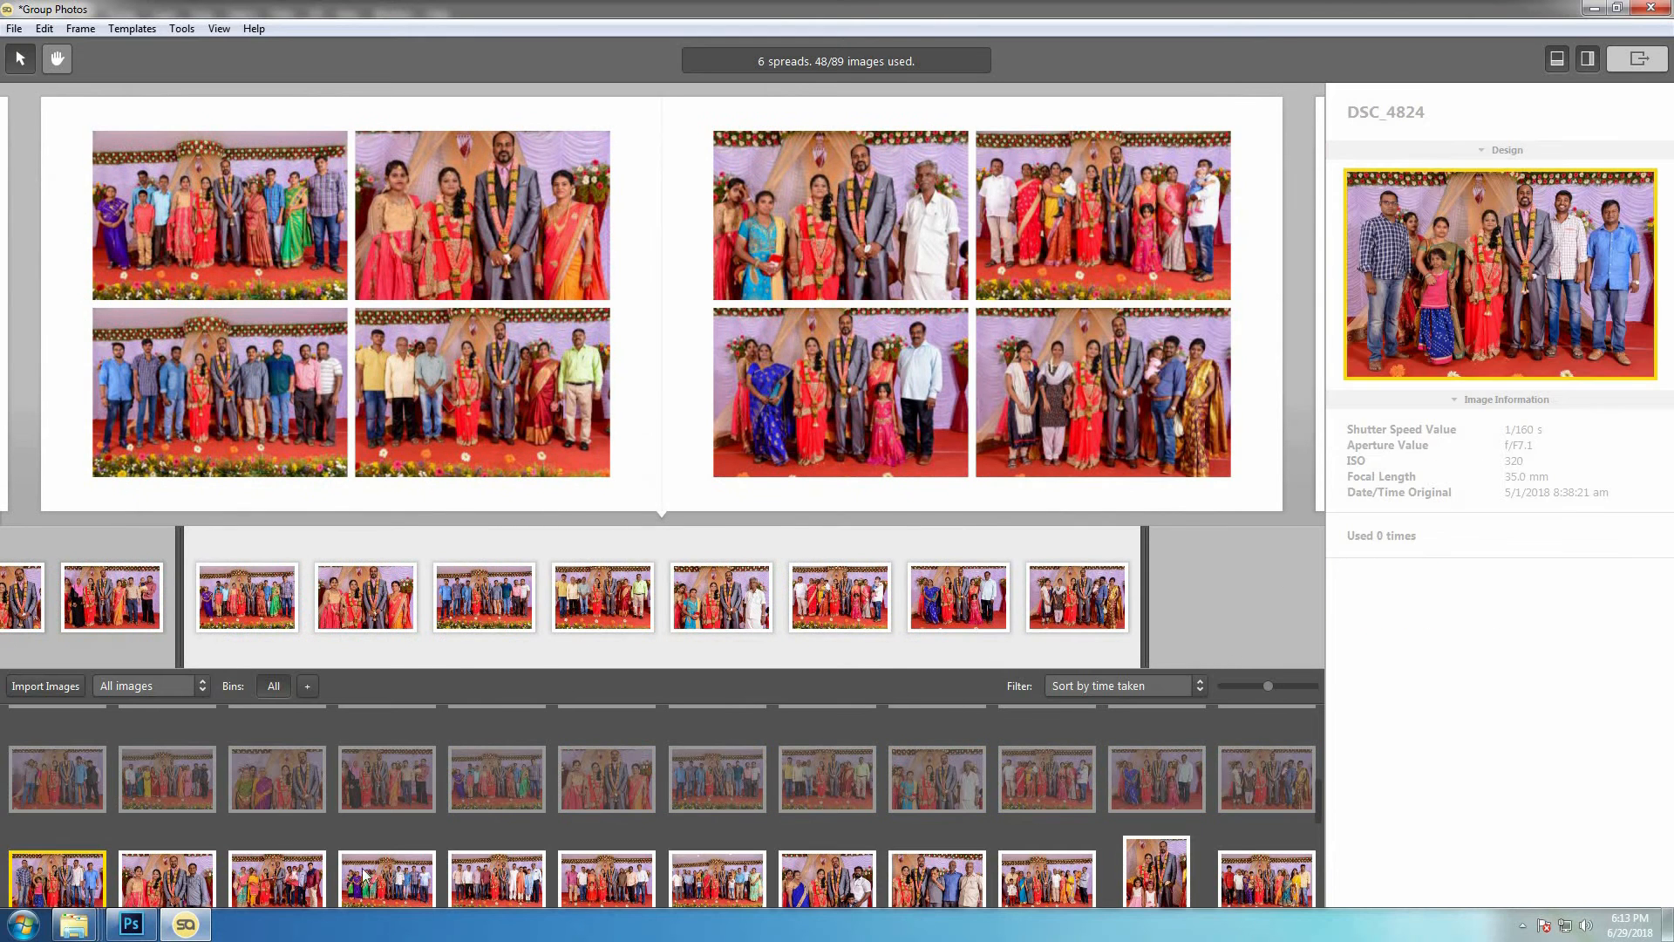
left_click(832, 879, "shift")
left_click_drag(879, 868, 1281, 592)
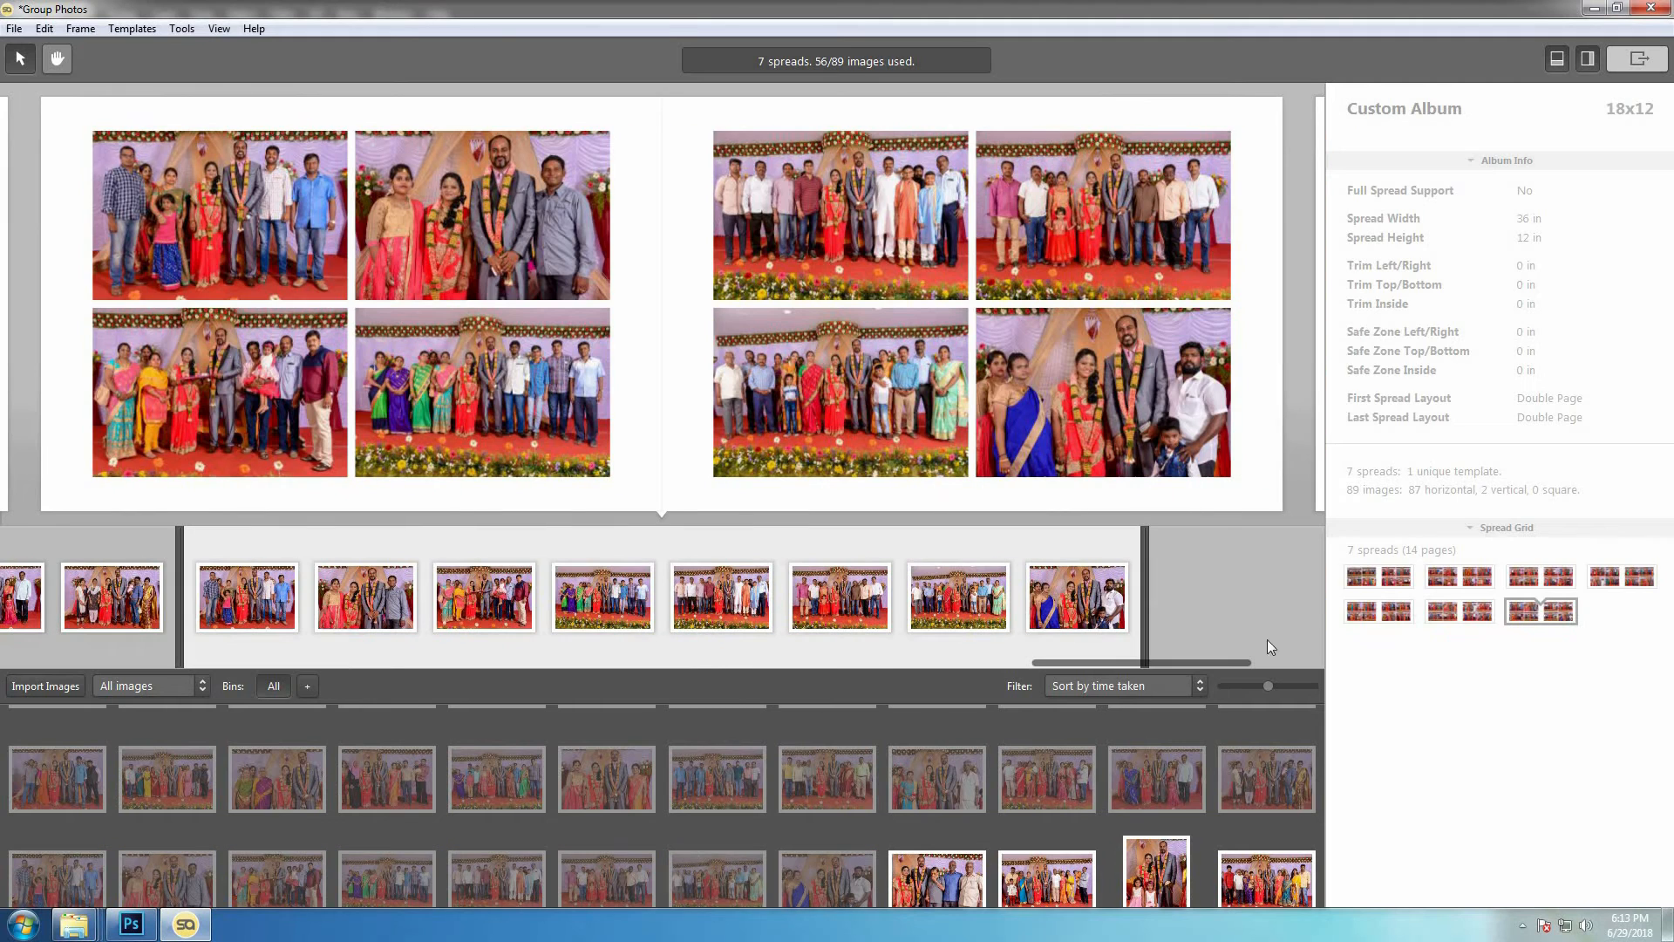
- Create an eighth spread from the next eight unused horizontal photos, DSC_4835 through DSC_4859, leaving out the vertical portrait
scroll(1182, 822, "down", 1)
left_click(934, 827)
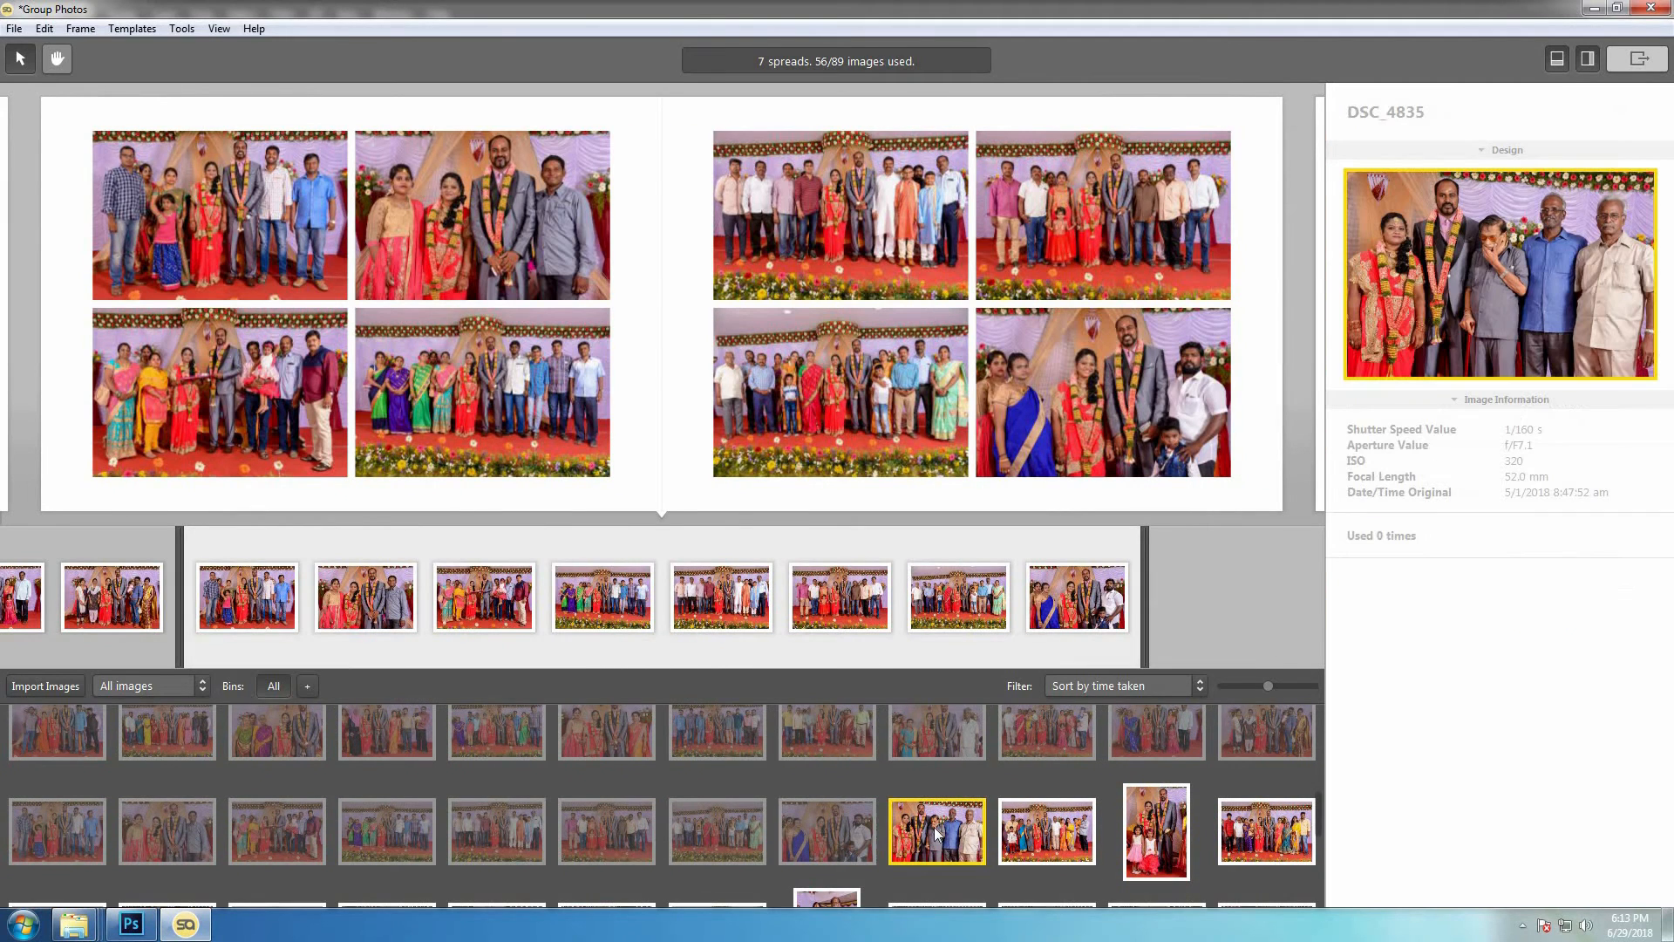
scroll(934, 827, "down", 2)
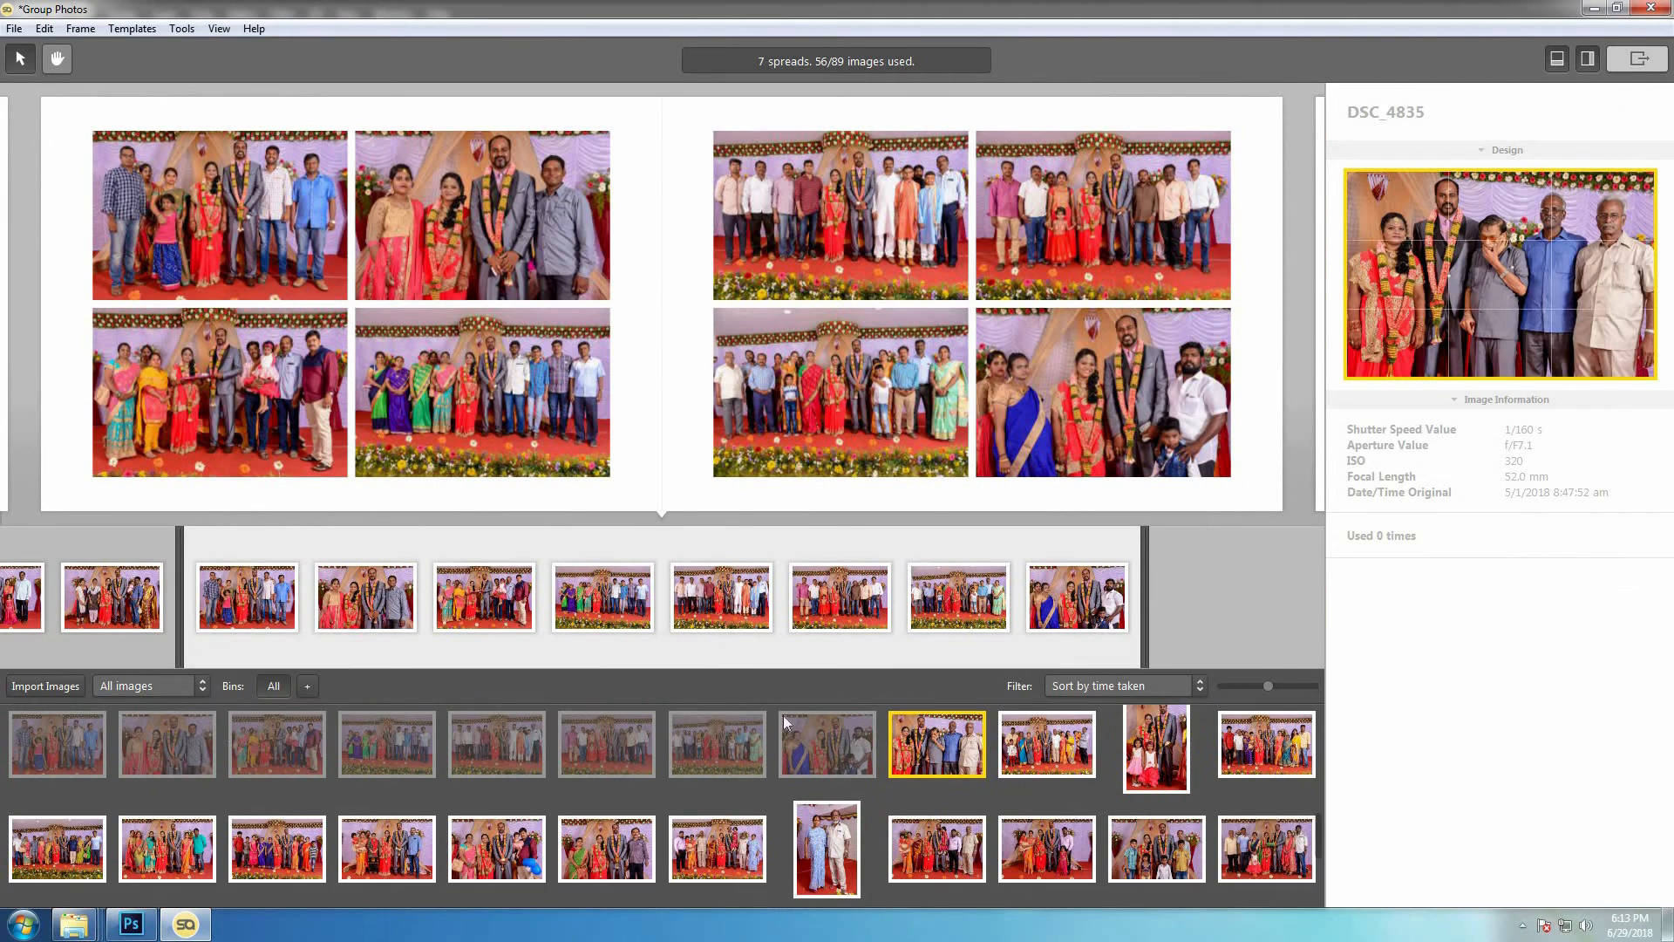
left_click(704, 852, "shift")
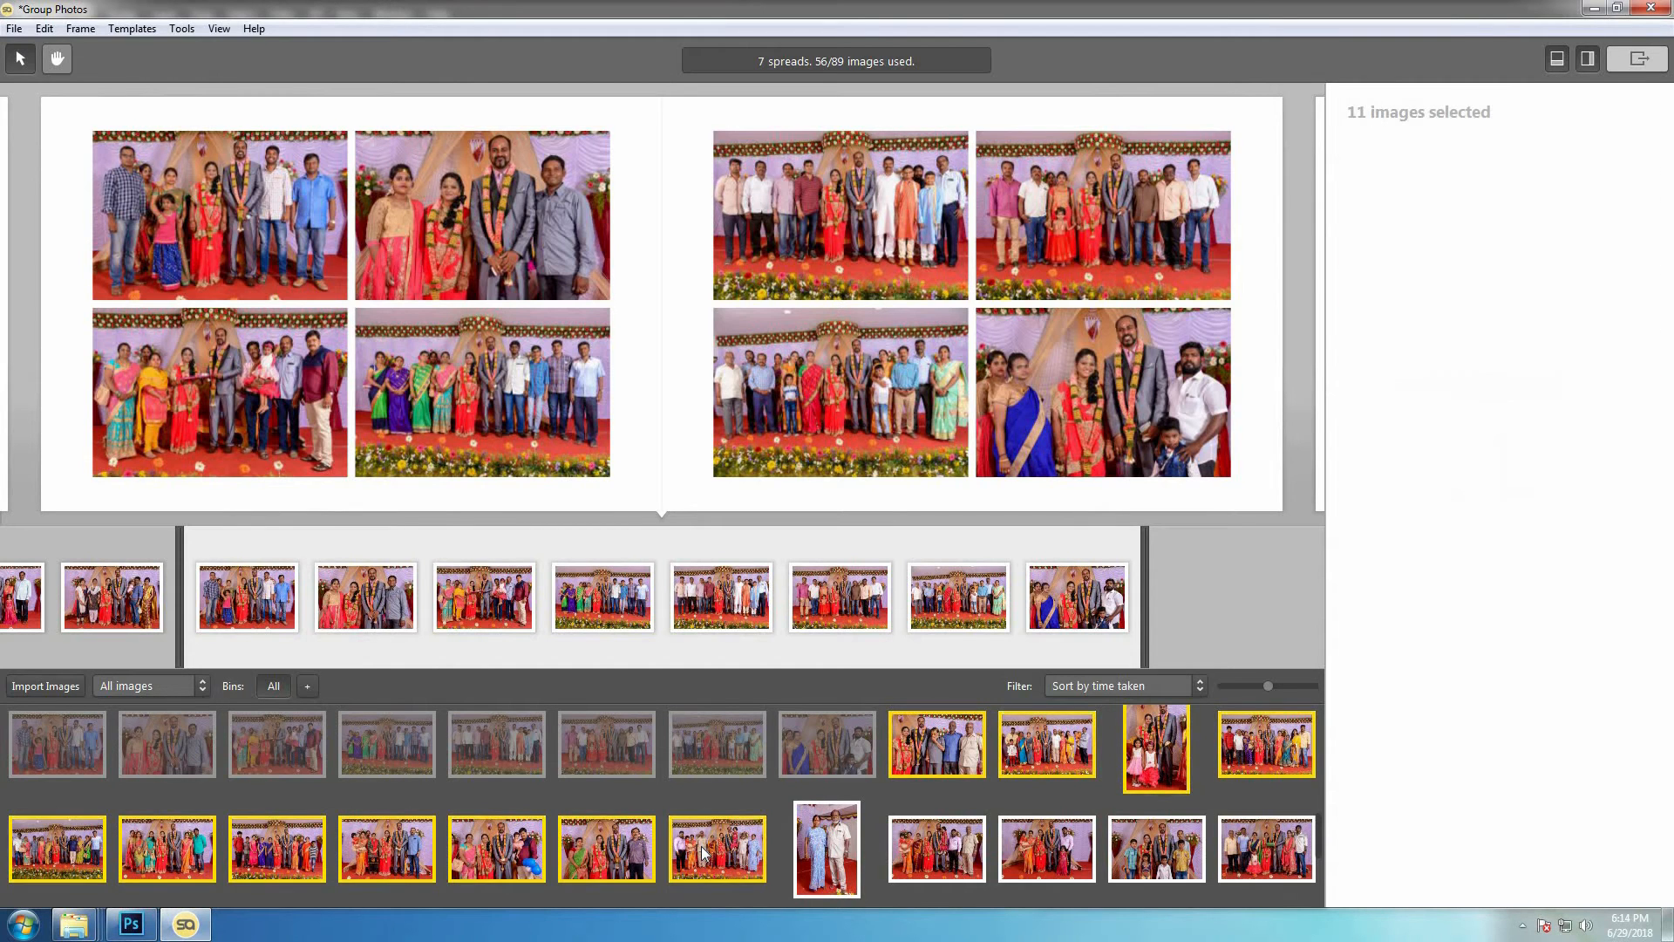
left_click(487, 850, "shift")
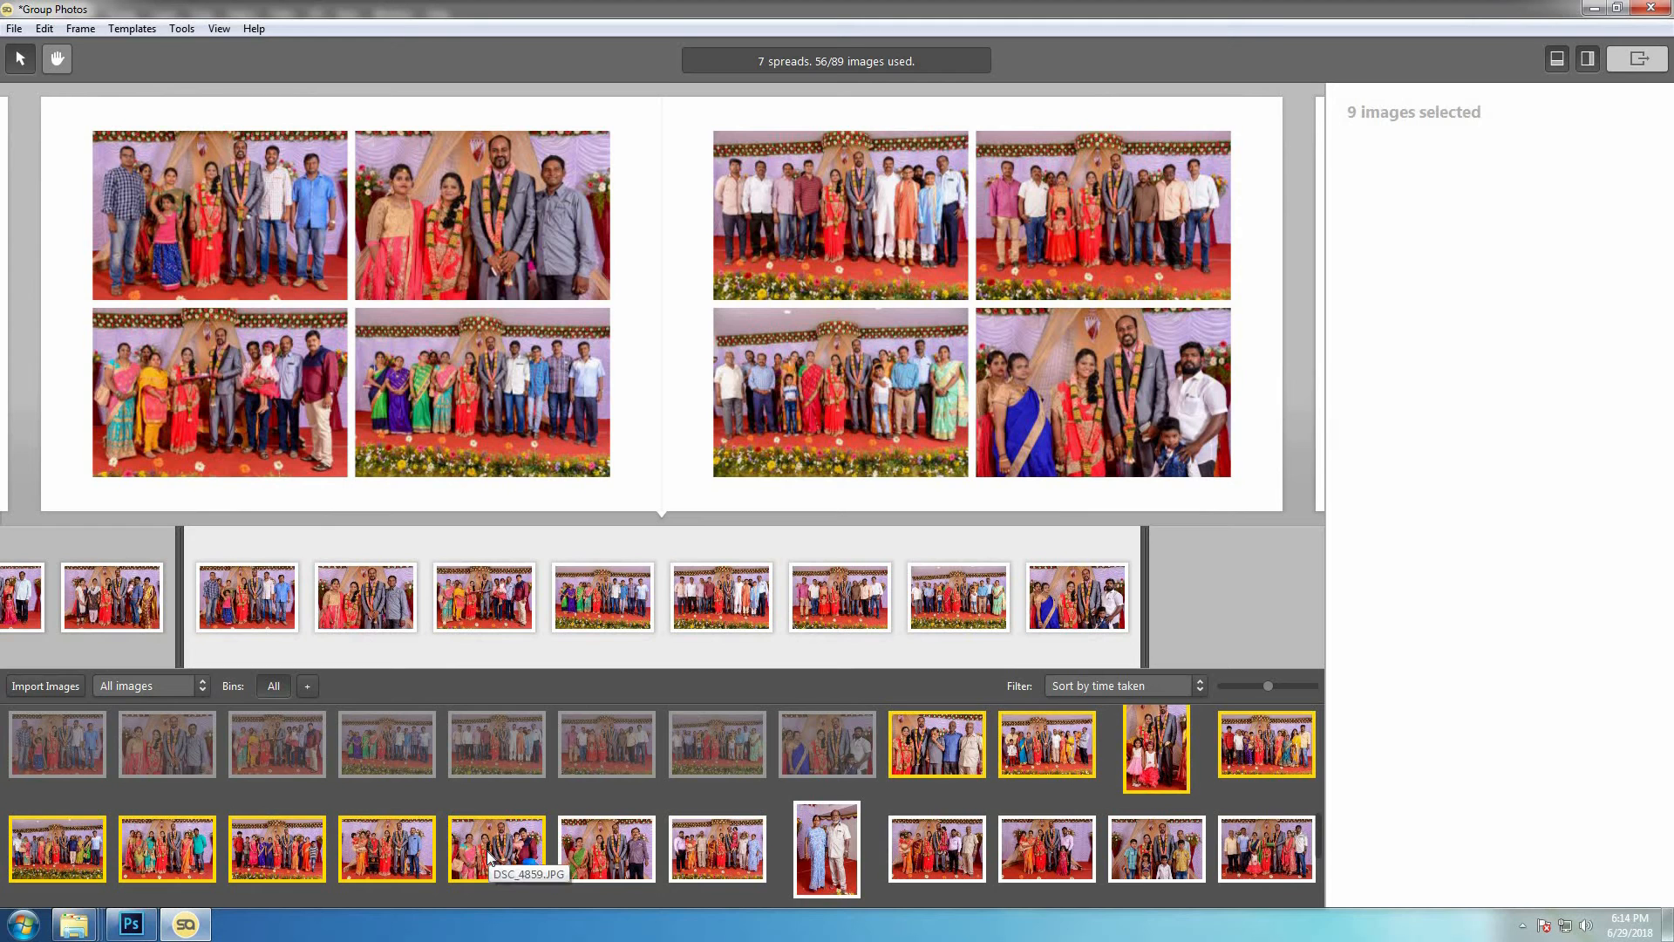
left_click(1156, 758, "ctrl")
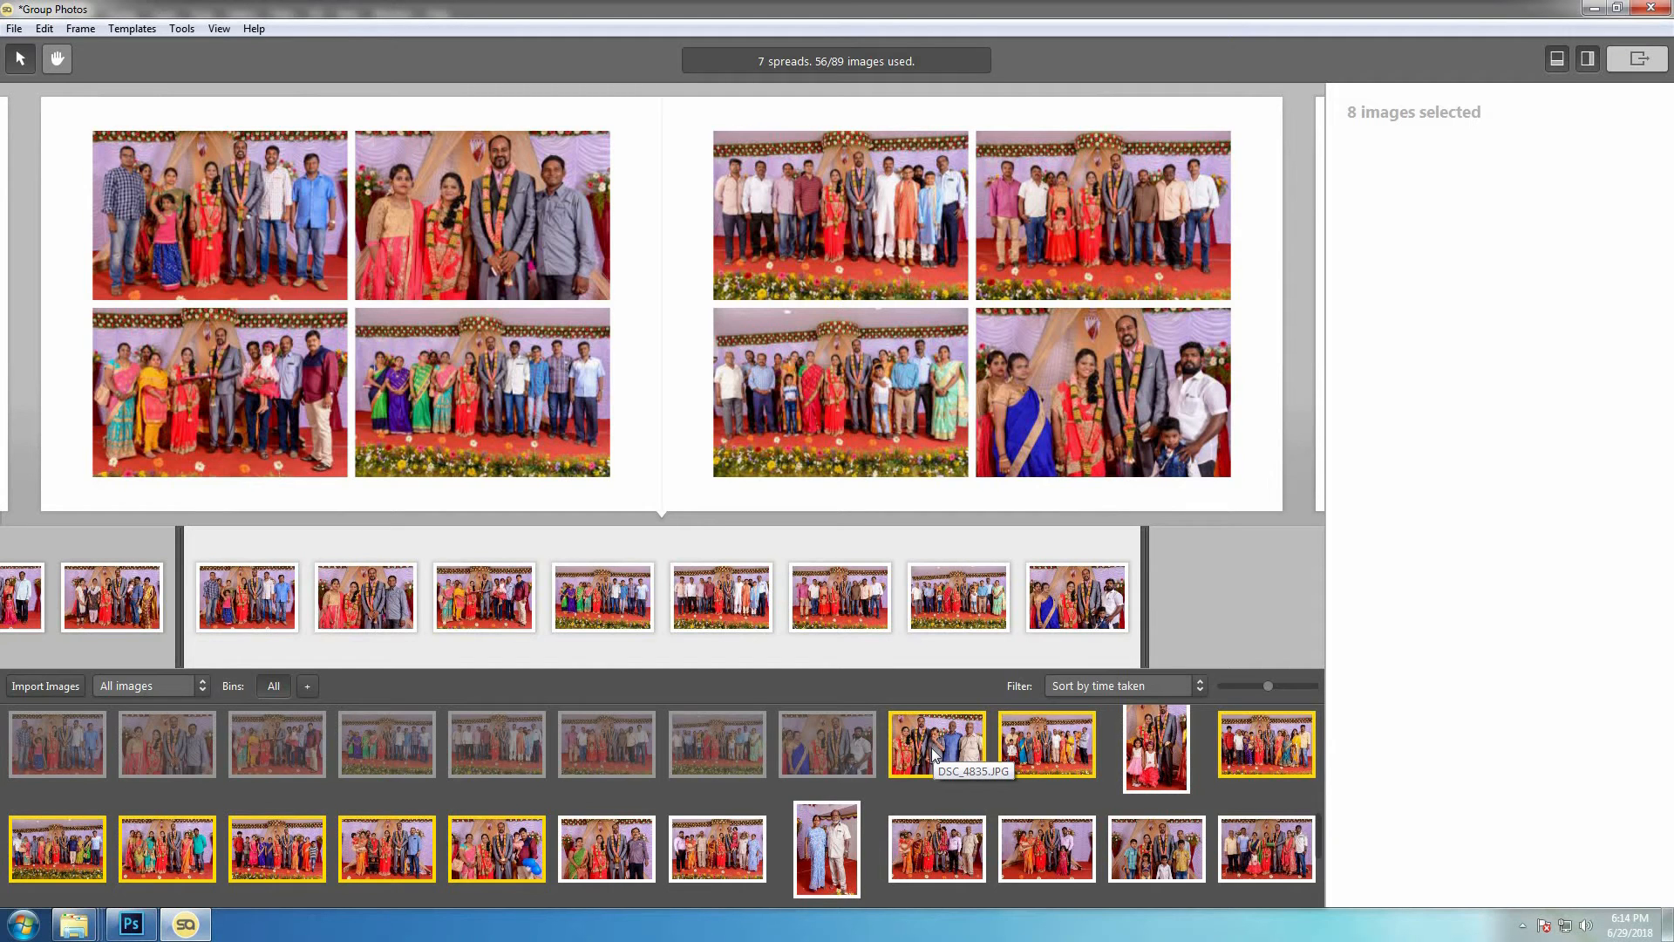
mouse_move(932, 746)
left_mouse_down()
mouse_move(1151, 578)
mouse_move(1226, 575)
left_mouse_up()
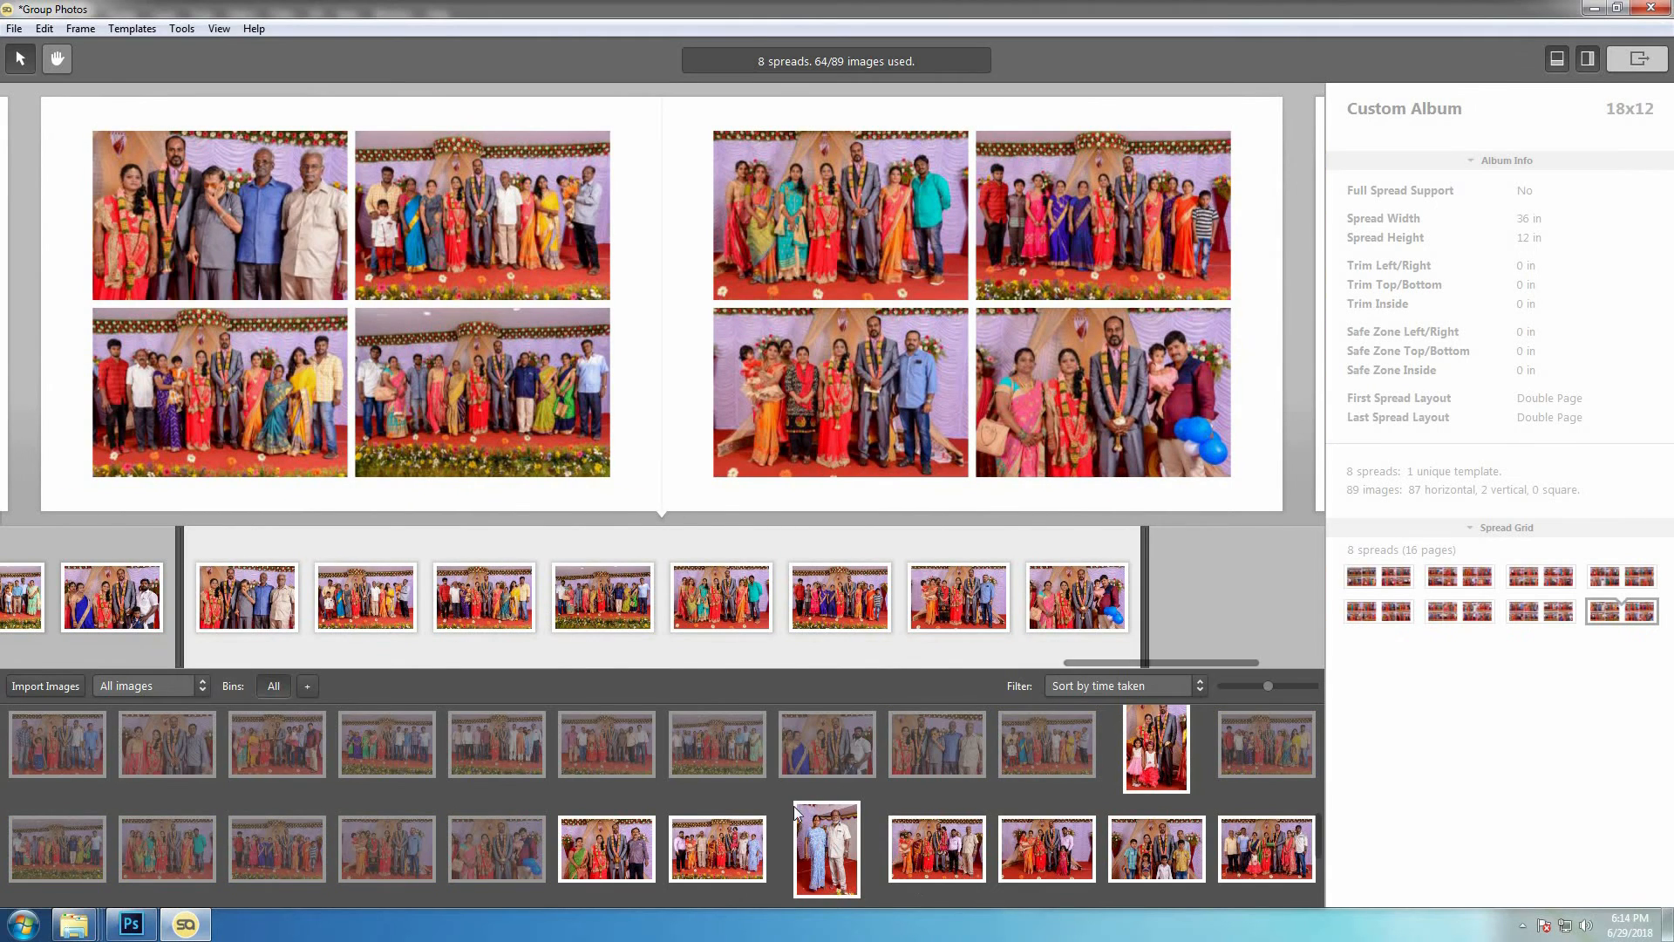
- Create a ninth spread from six unused photos: the two vertical portraits and the next four horizontal group photos
left_click(1156, 742)
left_click(833, 850, "ctrl")
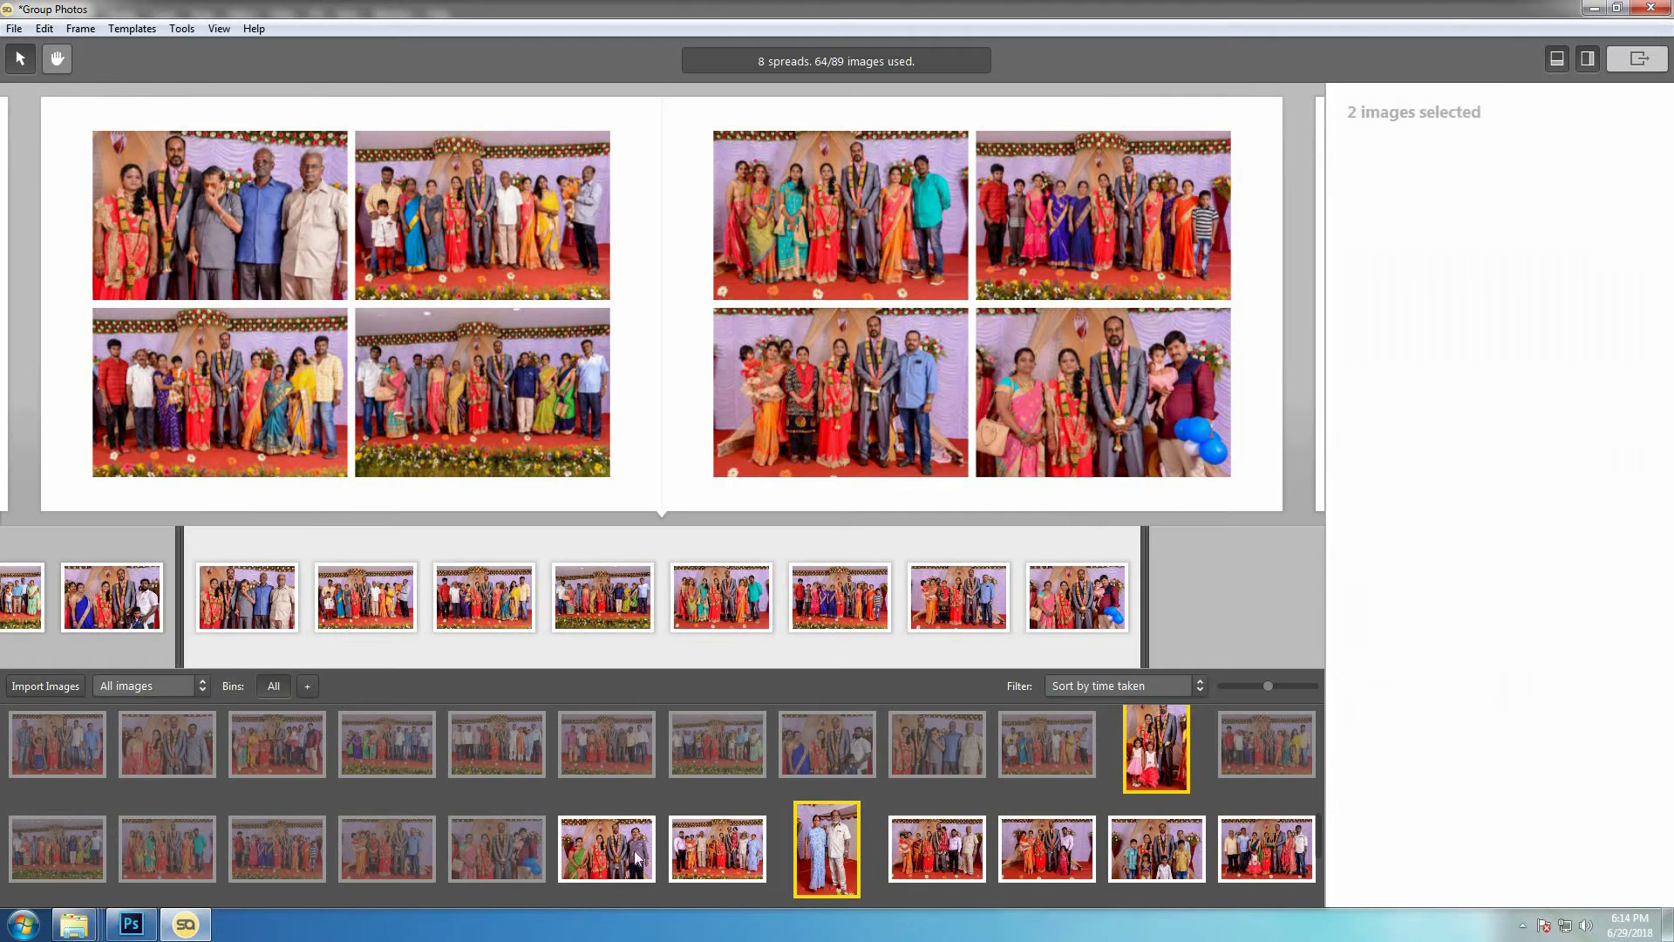
left_click(606, 859, "ctrl")
left_click(701, 851, "ctrl")
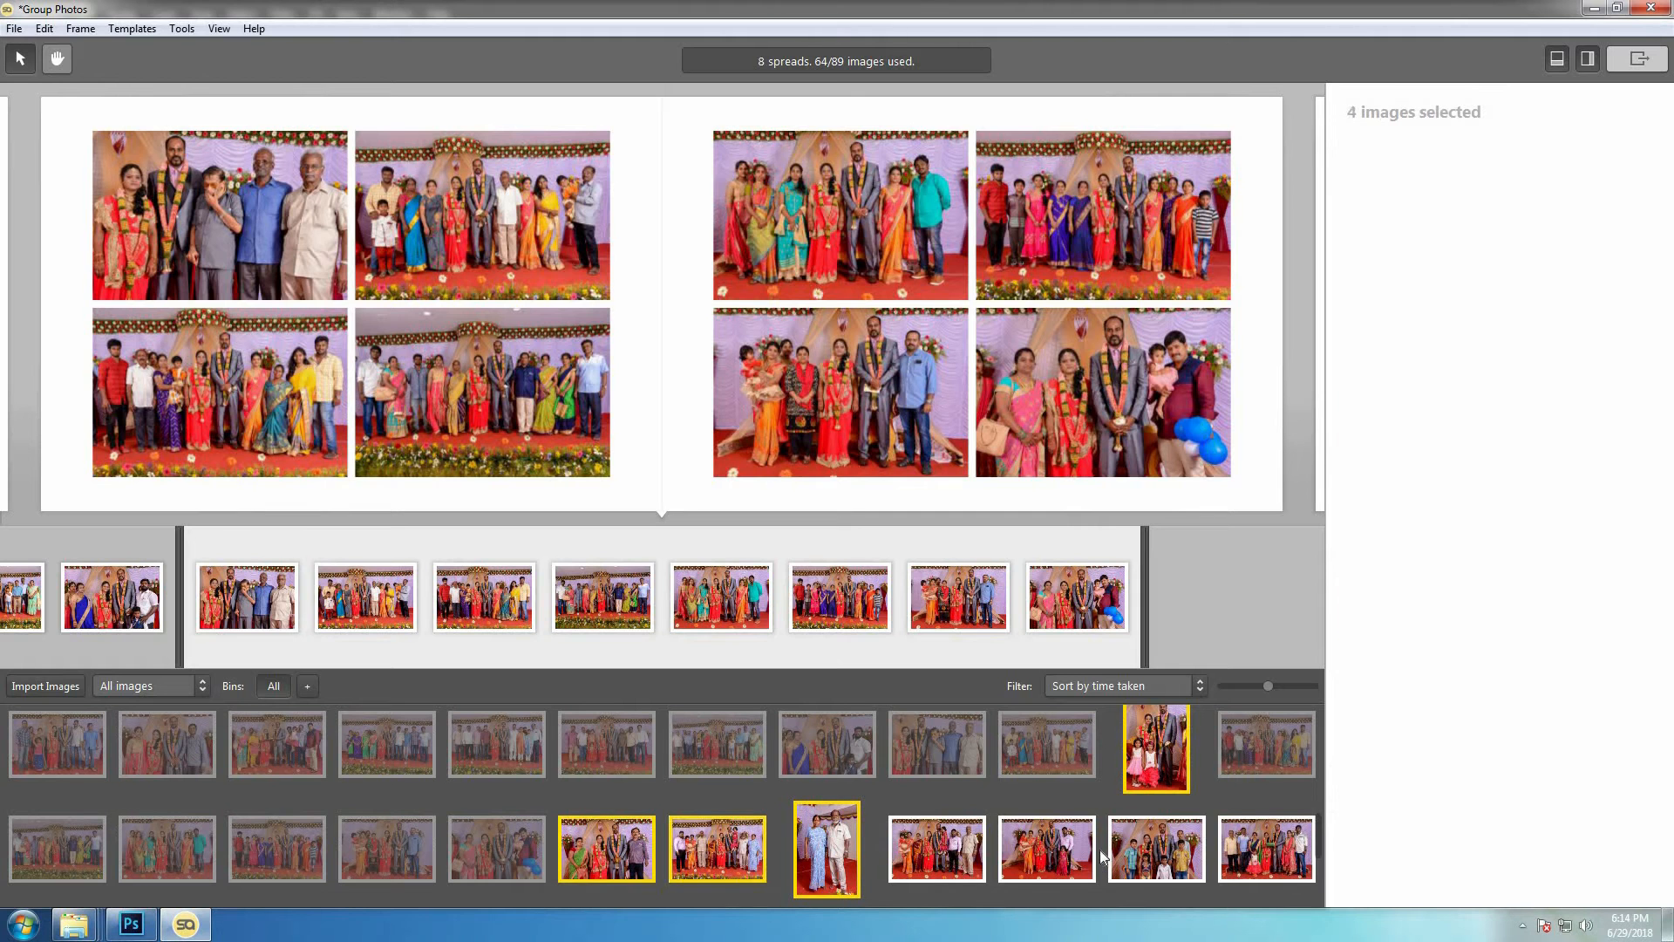
scroll(1103, 857, "down", 1)
left_click(947, 772, "ctrl")
left_click(1027, 766, "ctrl")
left_click_drag(1027, 766, 1243, 572)
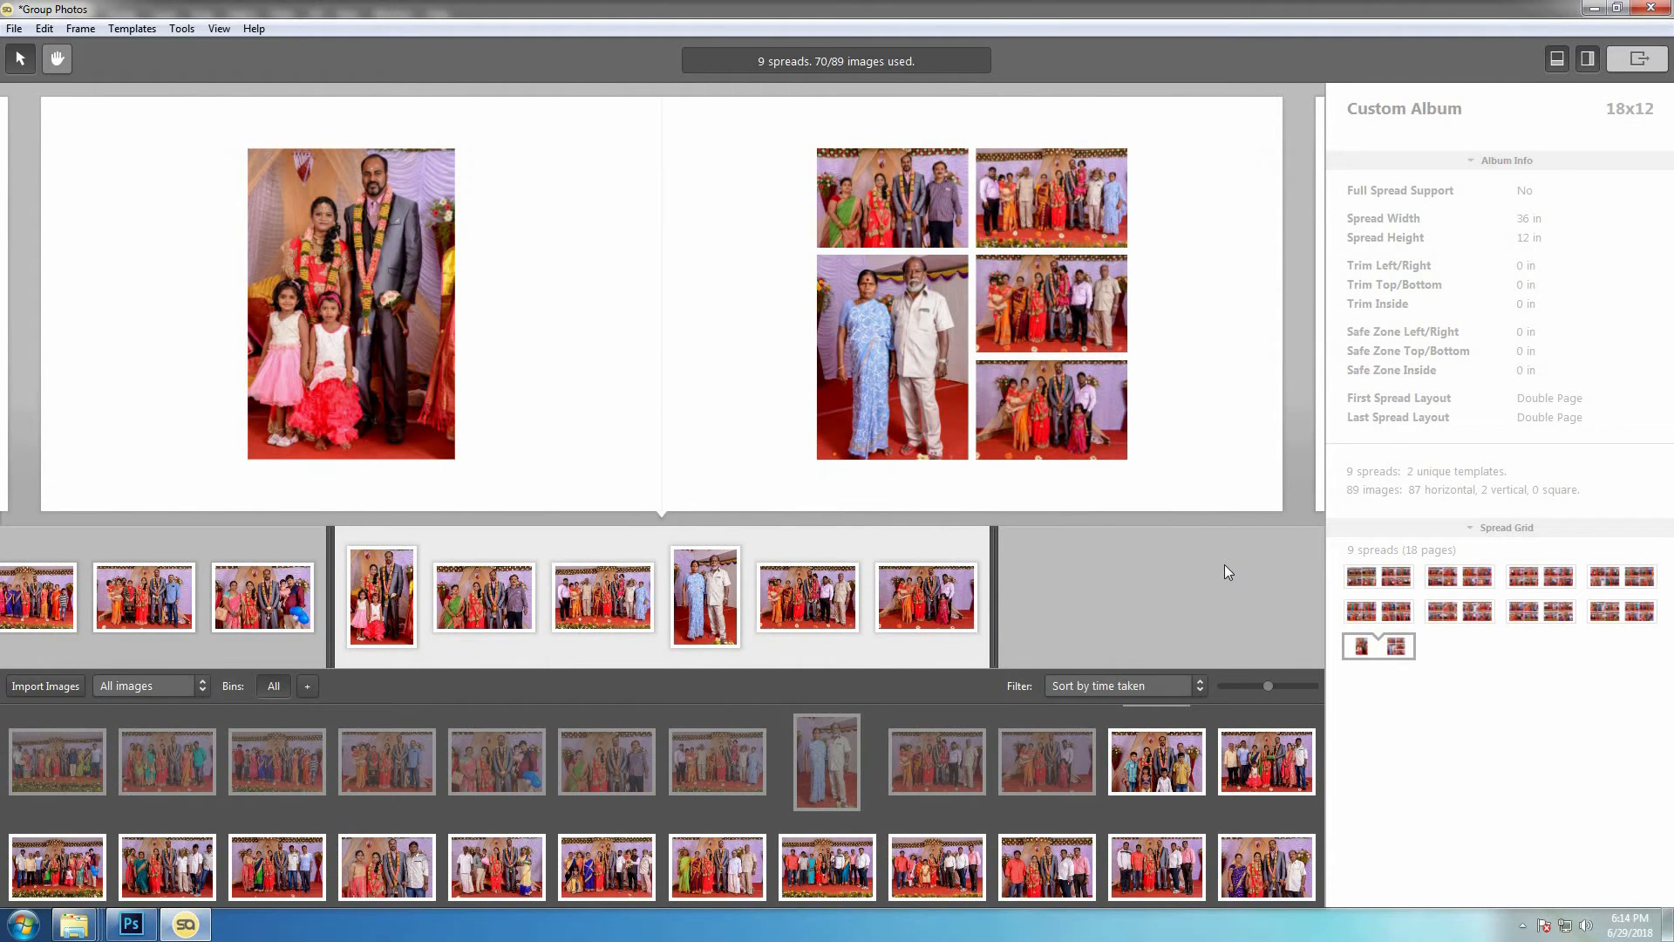
- Open spread 9 for designing, move vertical portrait DSC_4842 to the right page's outer side and shrink it to about 1477 × 2599 px
left_click(371, 288)
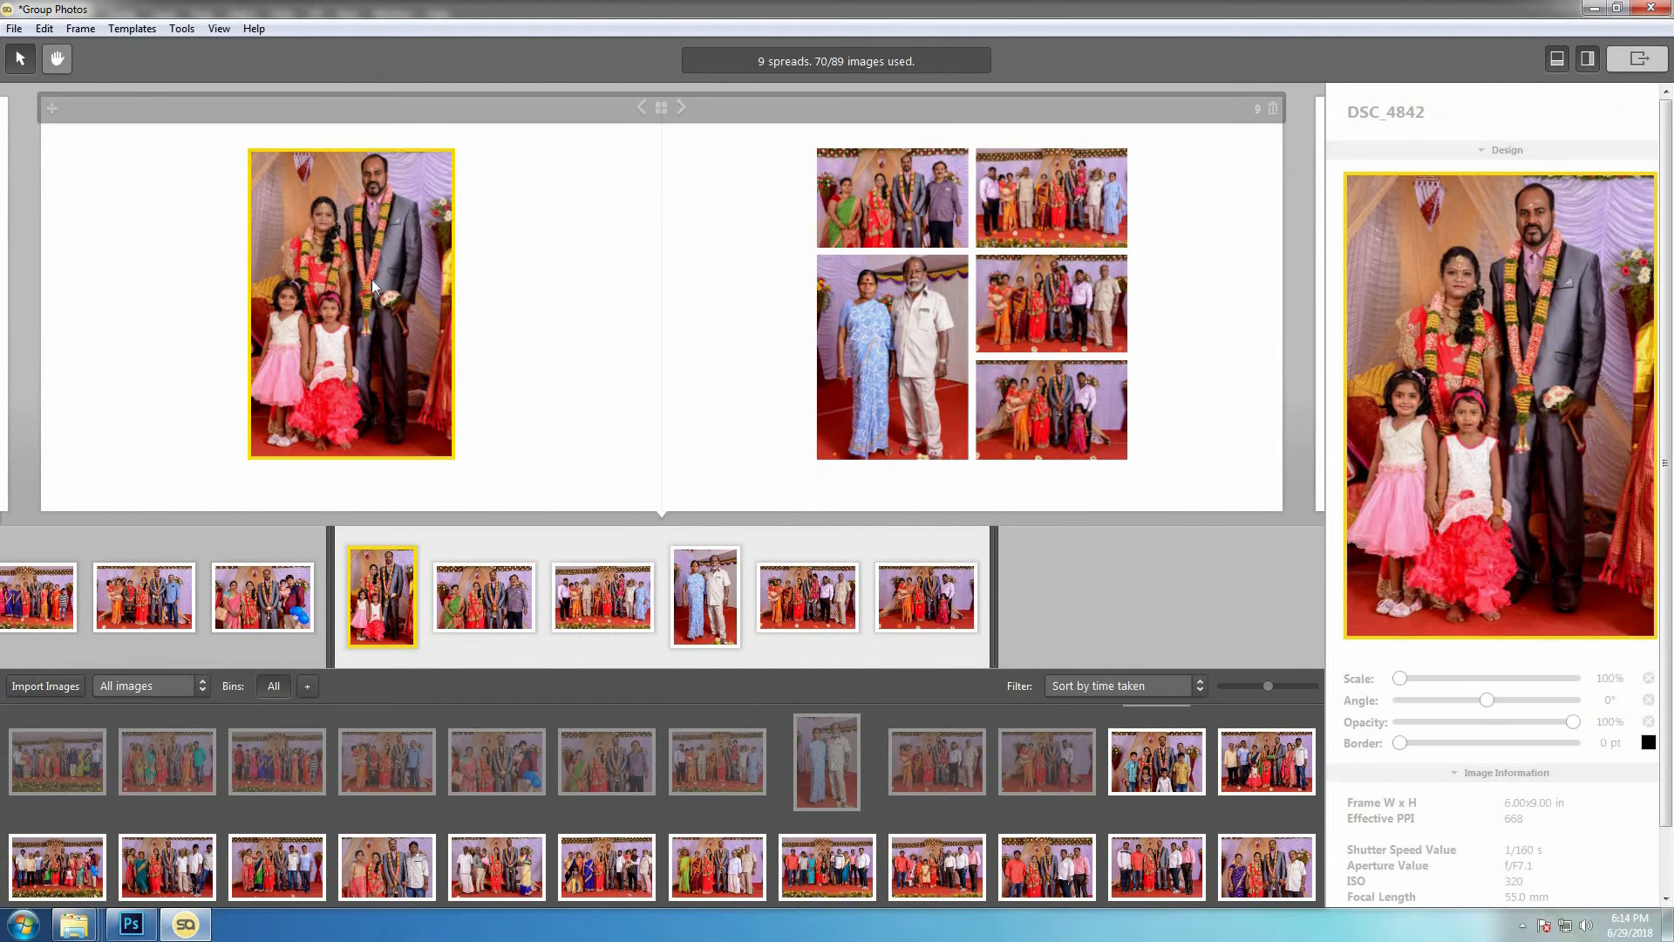
double_click(524, 262)
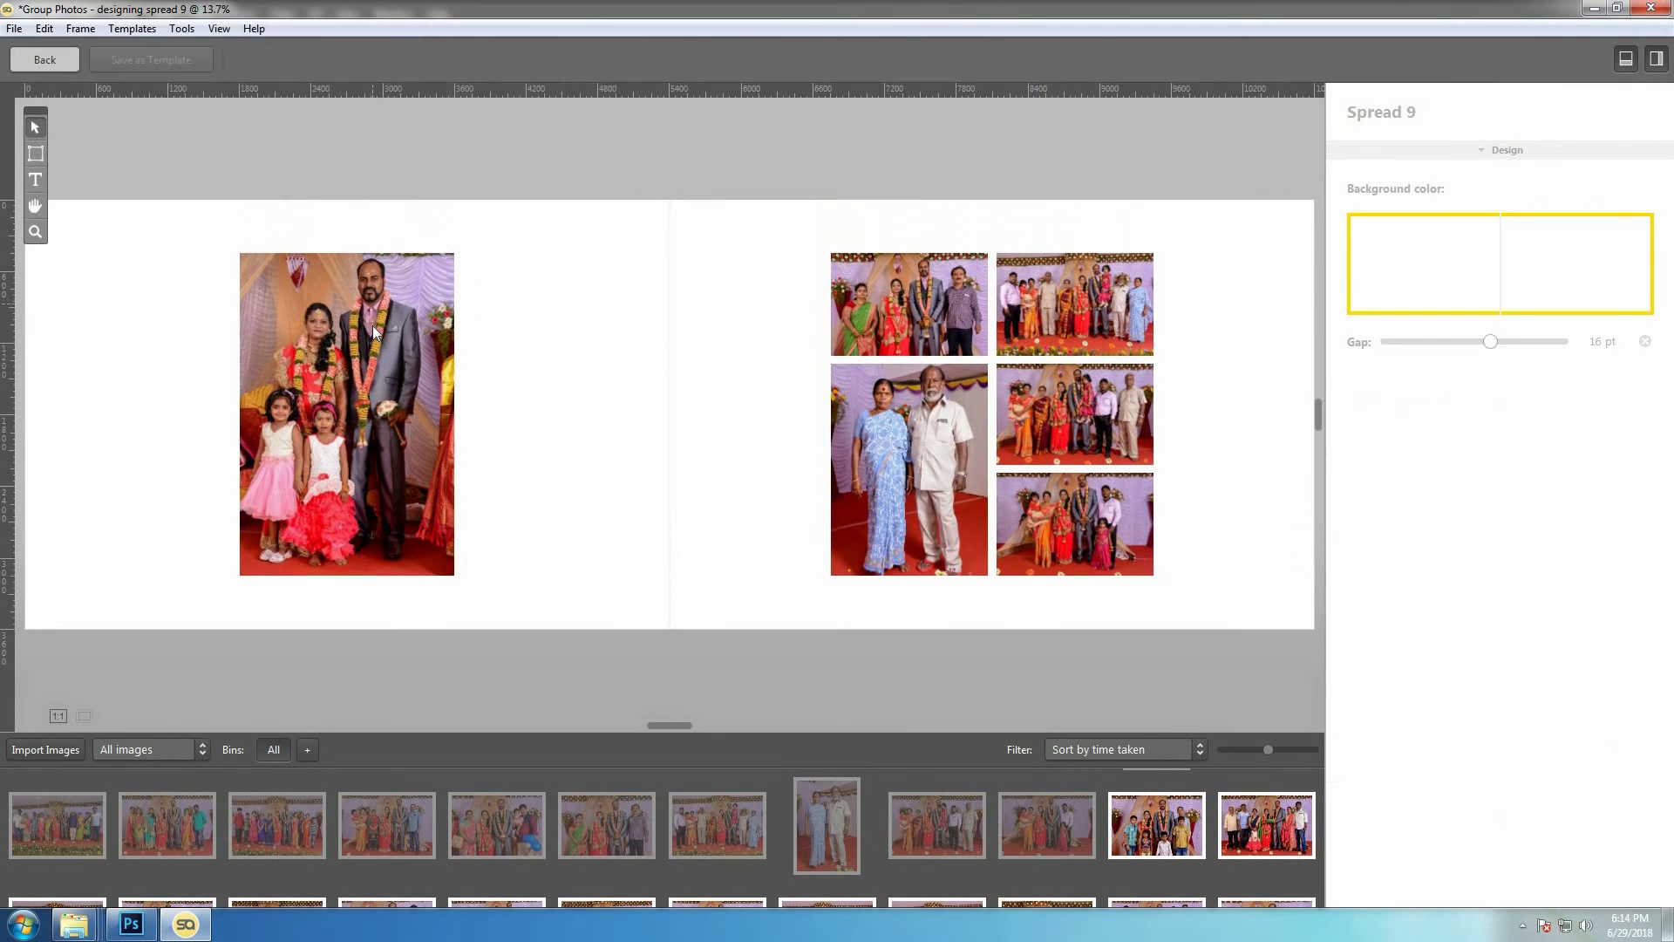
left_click(317, 362)
left_click_drag(319, 368, 1154, 364)
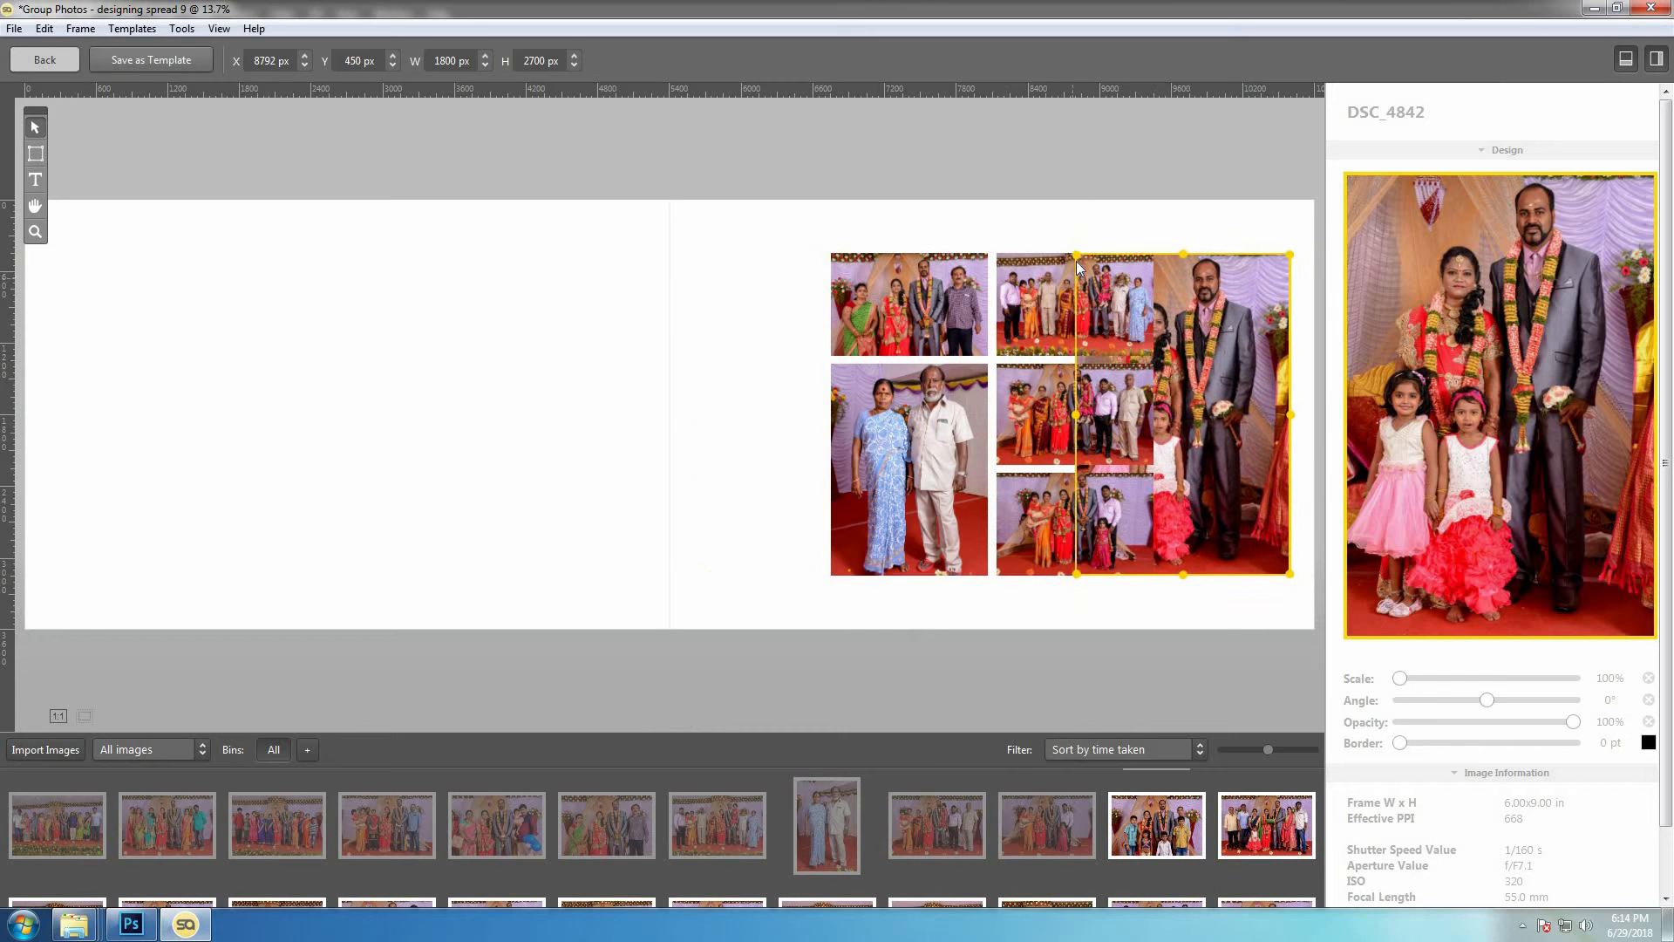
left_click_drag(1079, 254, 1113, 265)
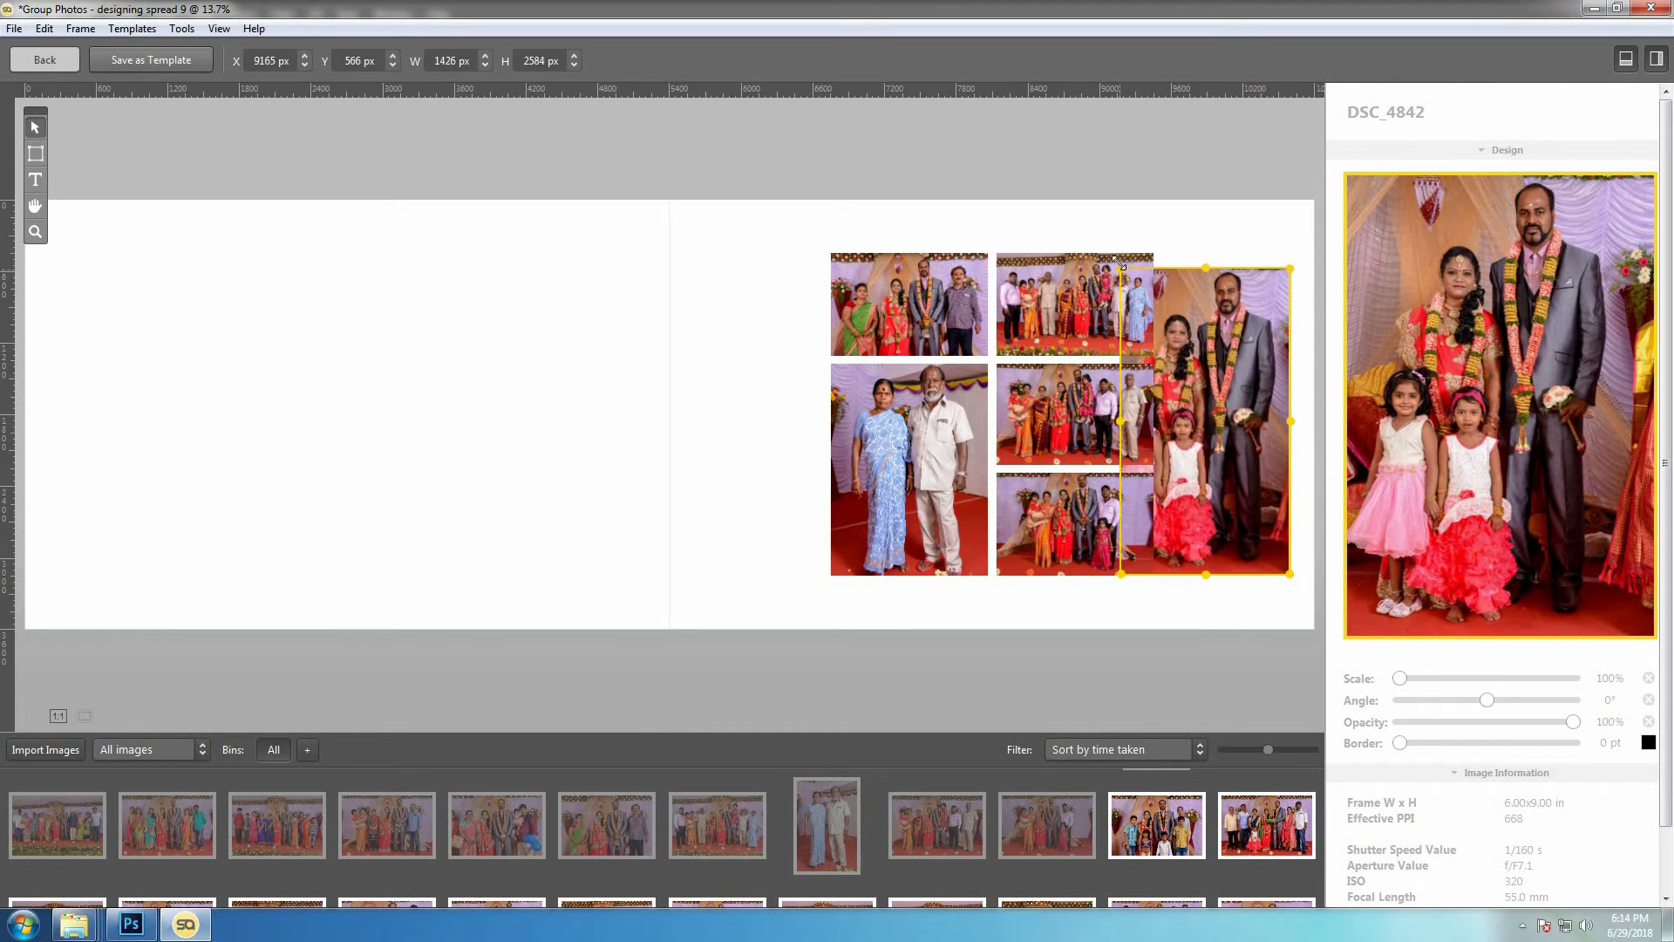
left_click_drag(1168, 406, 711, 400)
left_click_drag(726, 403, 1190, 408)
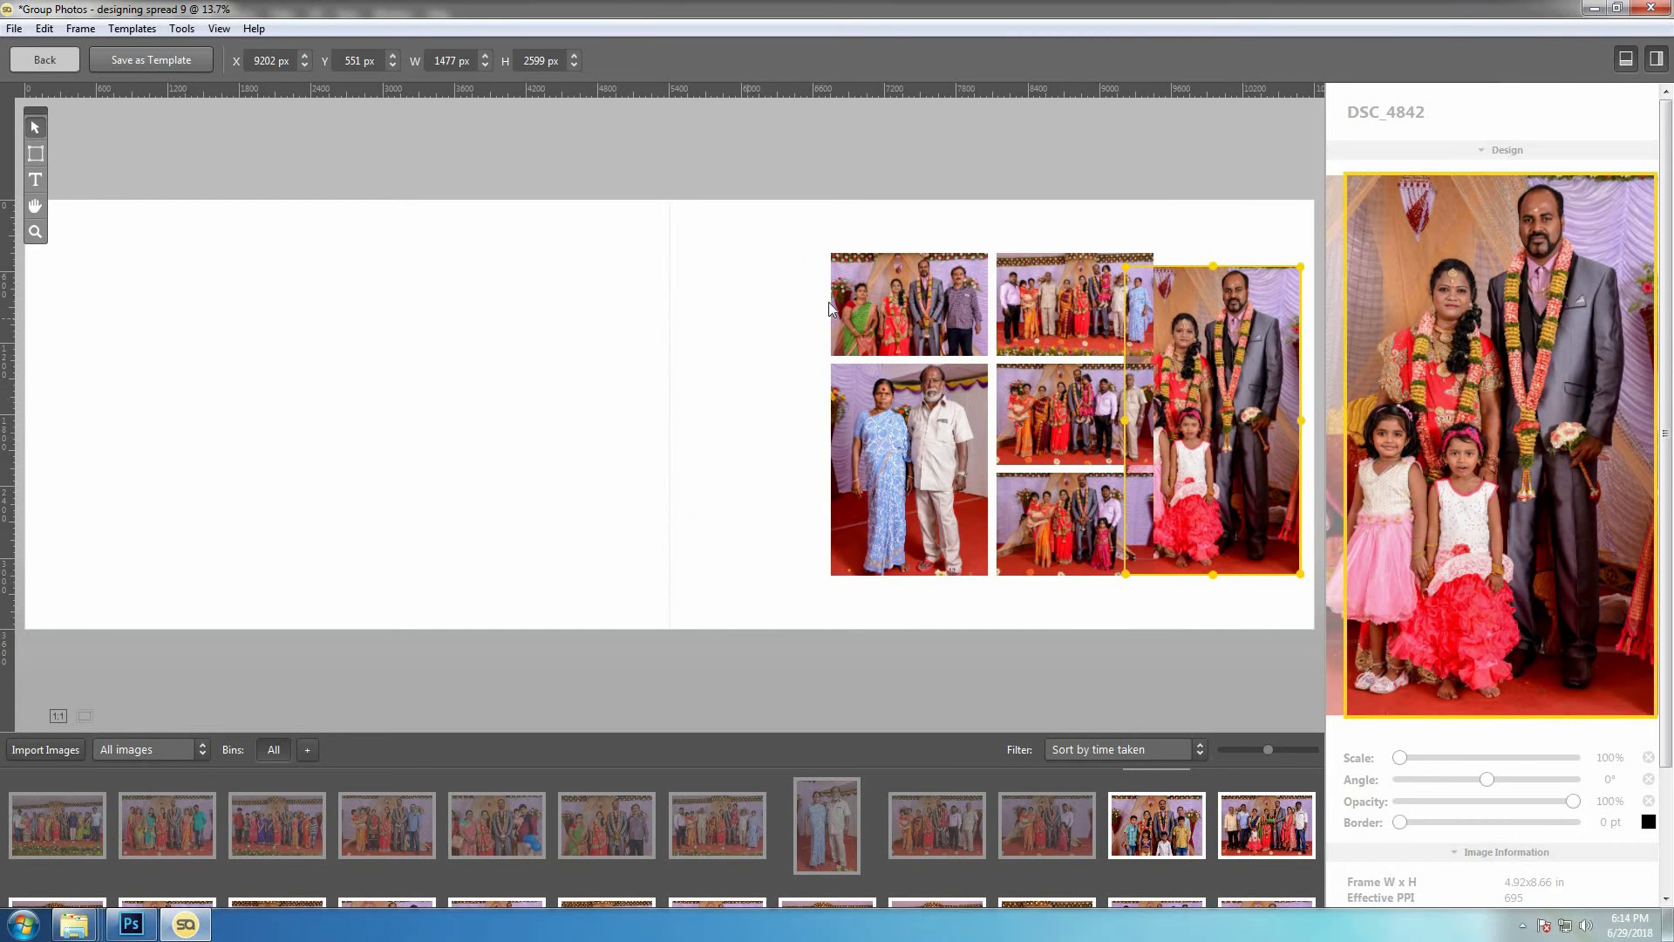
- Rearrange the five smaller photos on spread 9 into two columns toward the centre fold, clear of the large portrait
left_click(882, 300)
left_click_drag(922, 307, 810, 307)
left_click_drag(1071, 314, 970, 312)
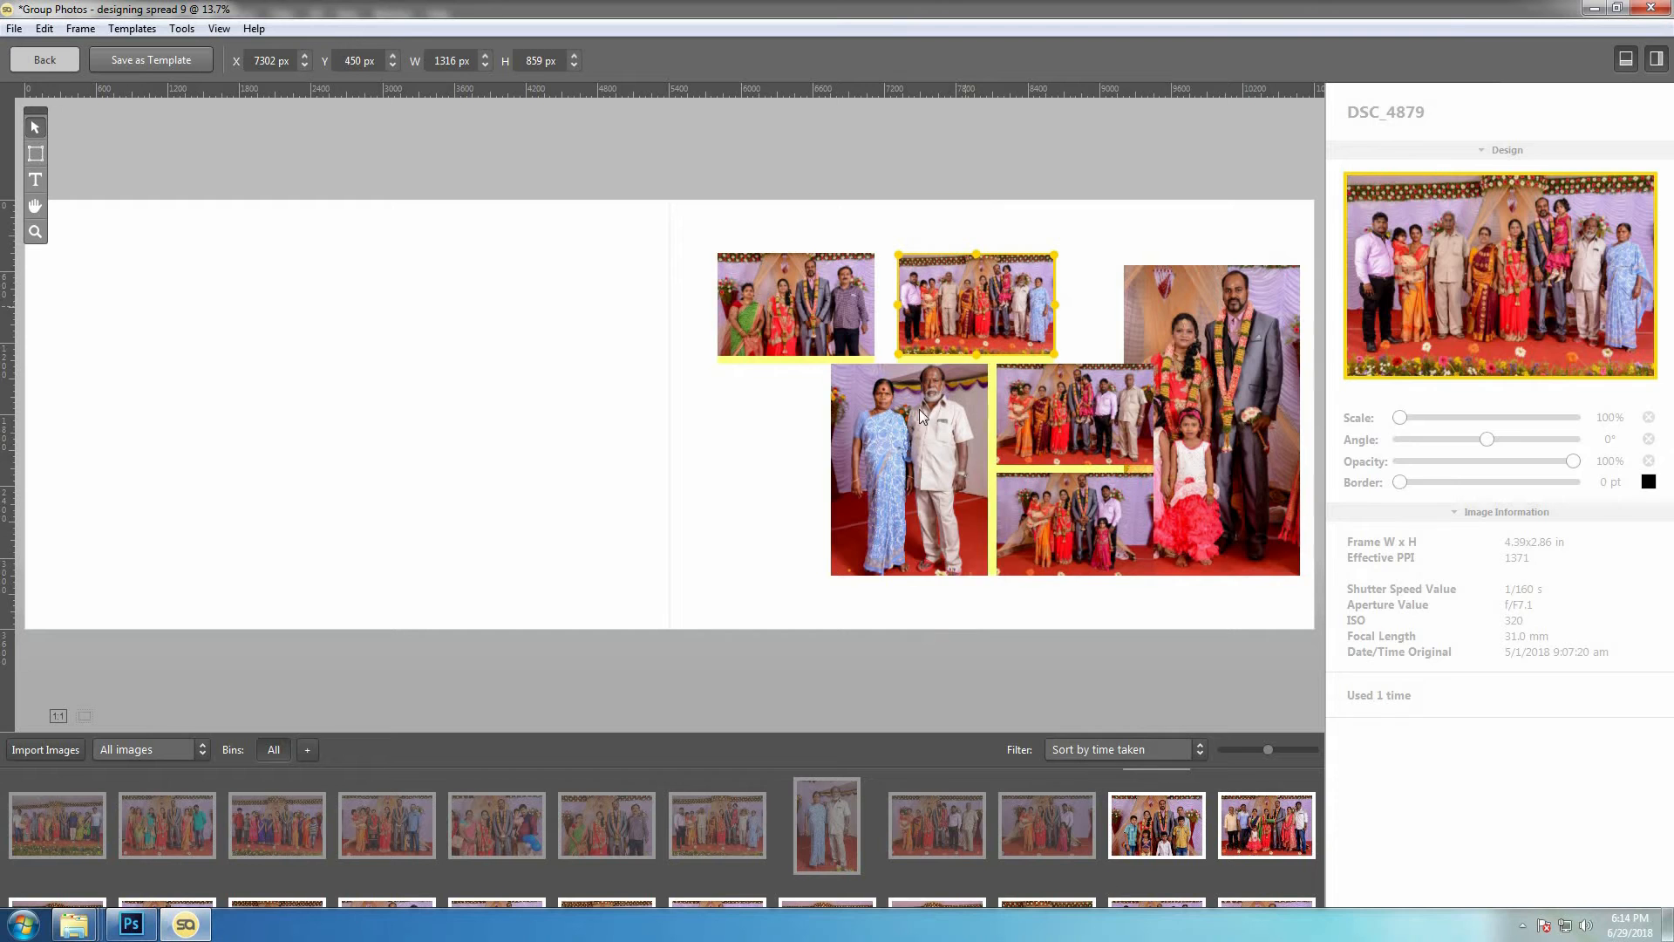
left_click_drag(922, 419, 802, 451)
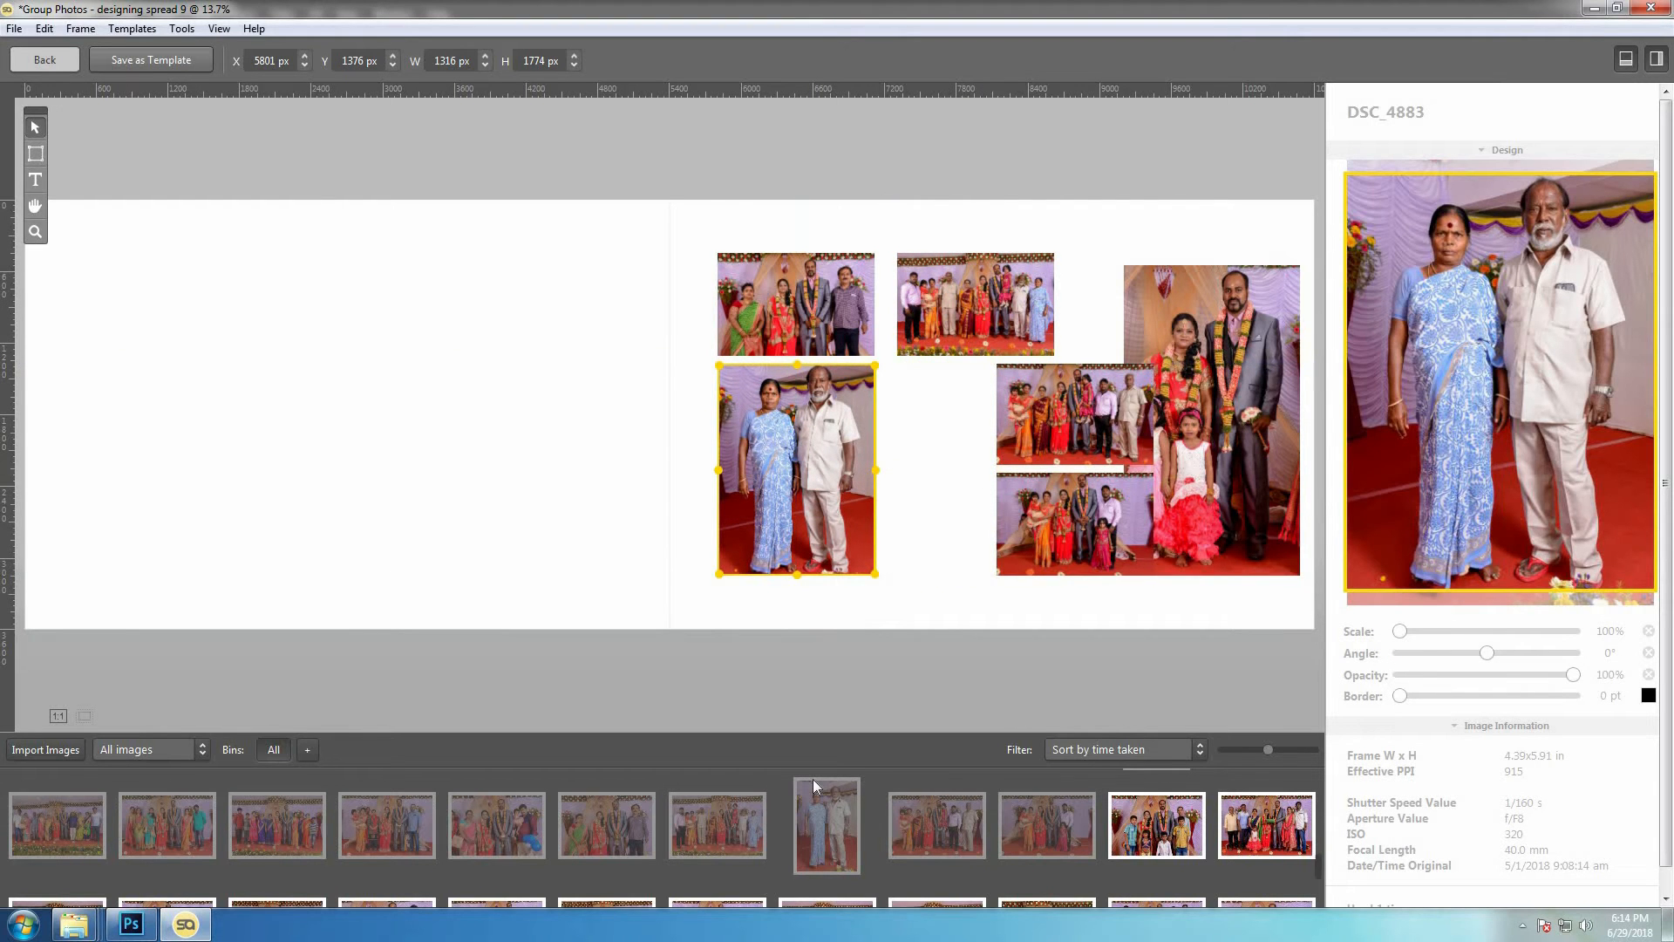
left_click(1085, 414)
left_click_drag(1084, 413, 987, 415)
left_click_drag(1092, 530, 987, 536)
- Enlarge portrait DSC_4842 to about 1620 × 2781 px and align its top edge with the upper row of photos
left_click_drag(1191, 468, 1165, 468)
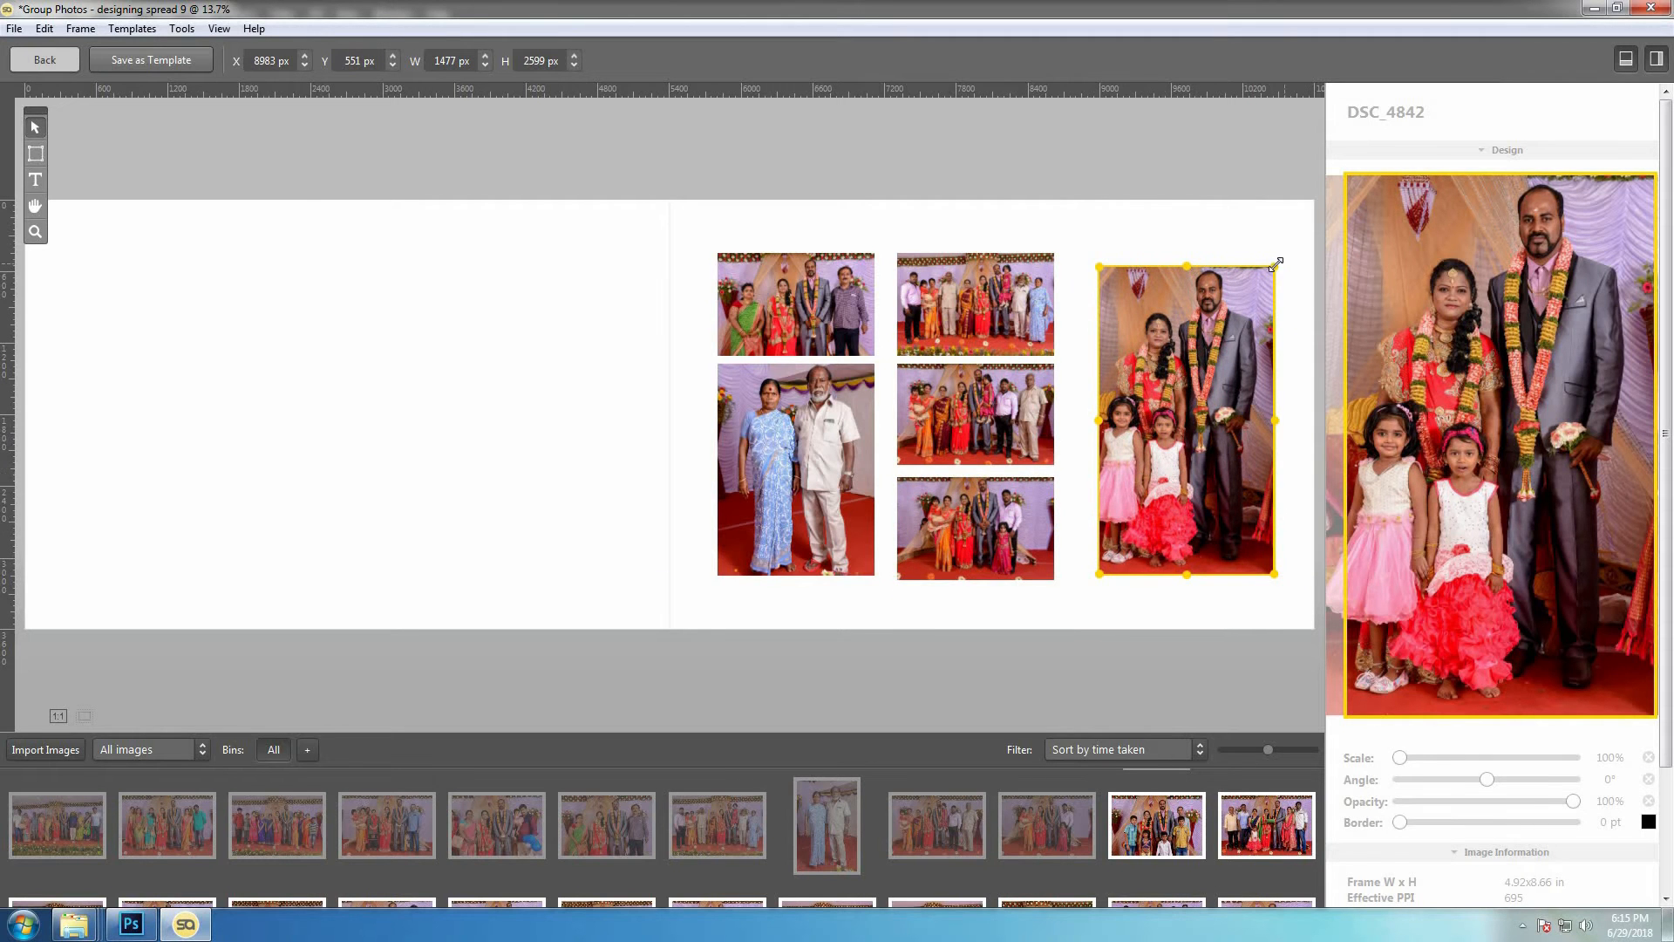
left_click_drag(1275, 265, 1291, 245)
left_click_drag(1200, 373, 1191, 373)
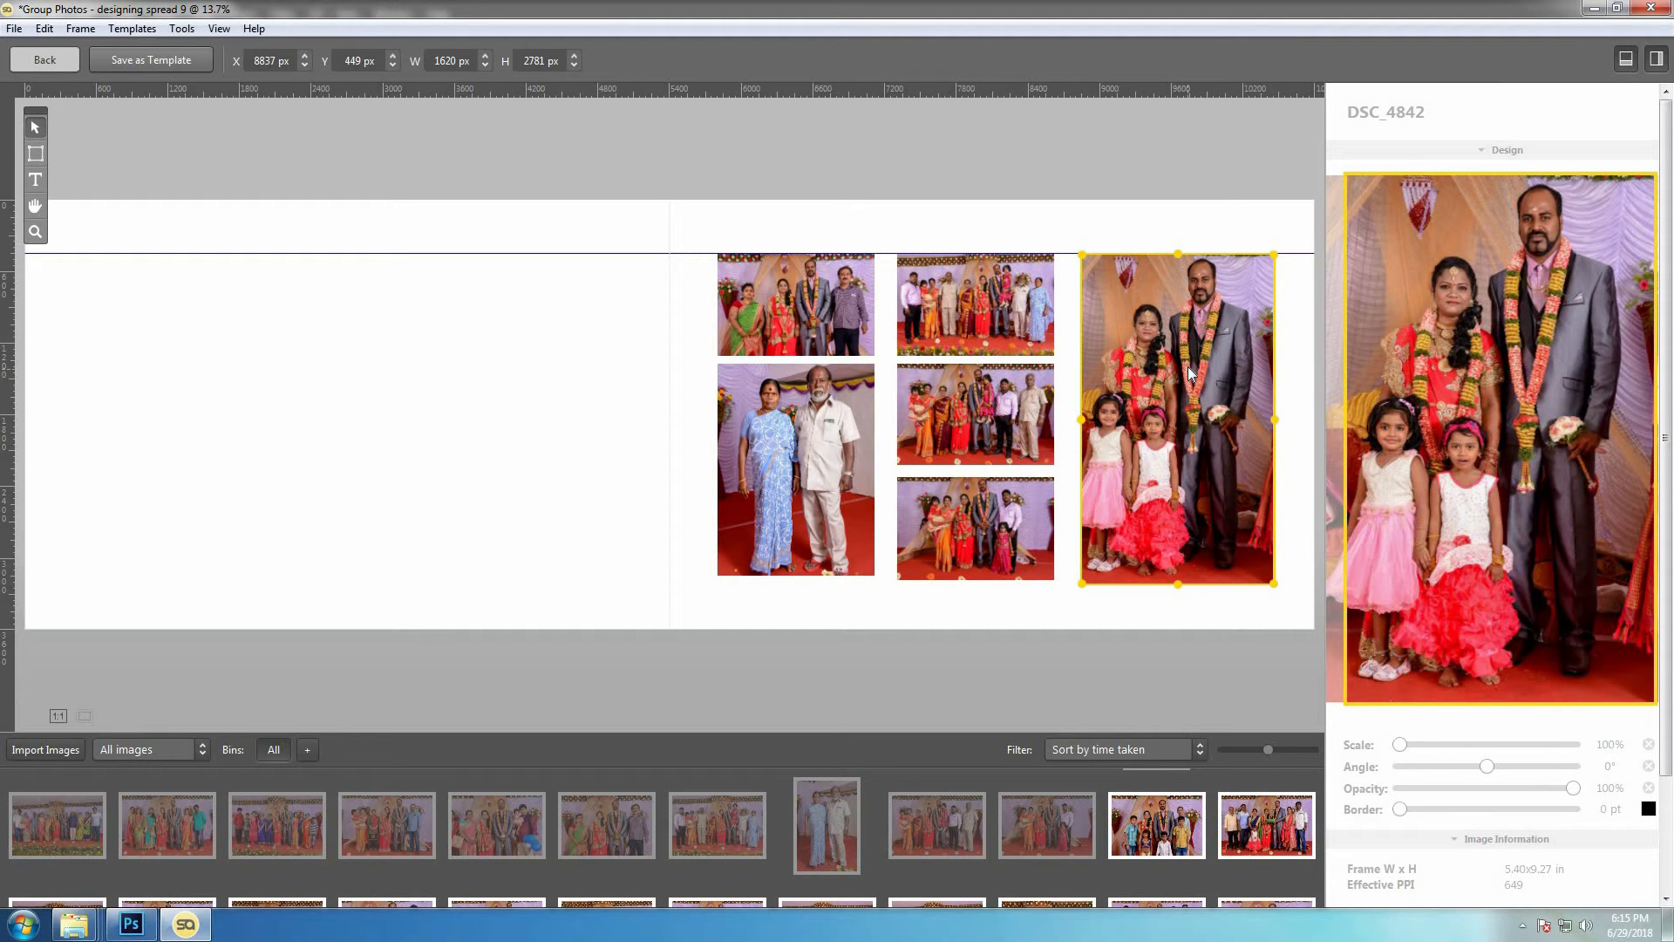
- Return to the album and switch spread 9 to the next suggested layout
left_click(50, 57)
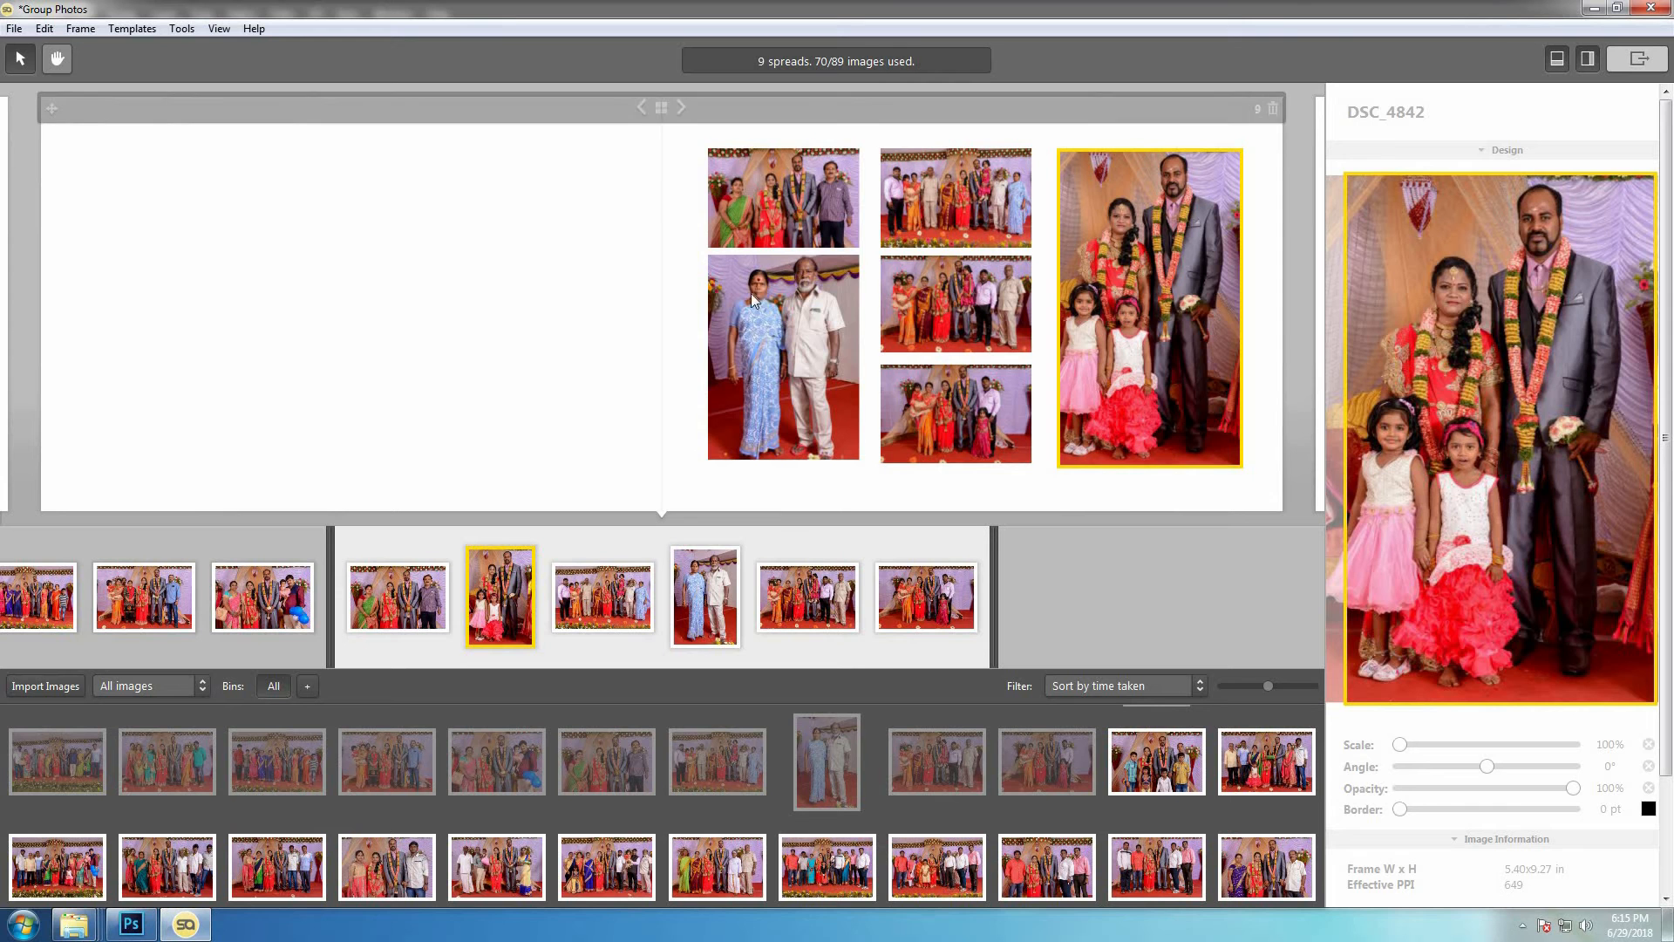
left_click(683, 106)
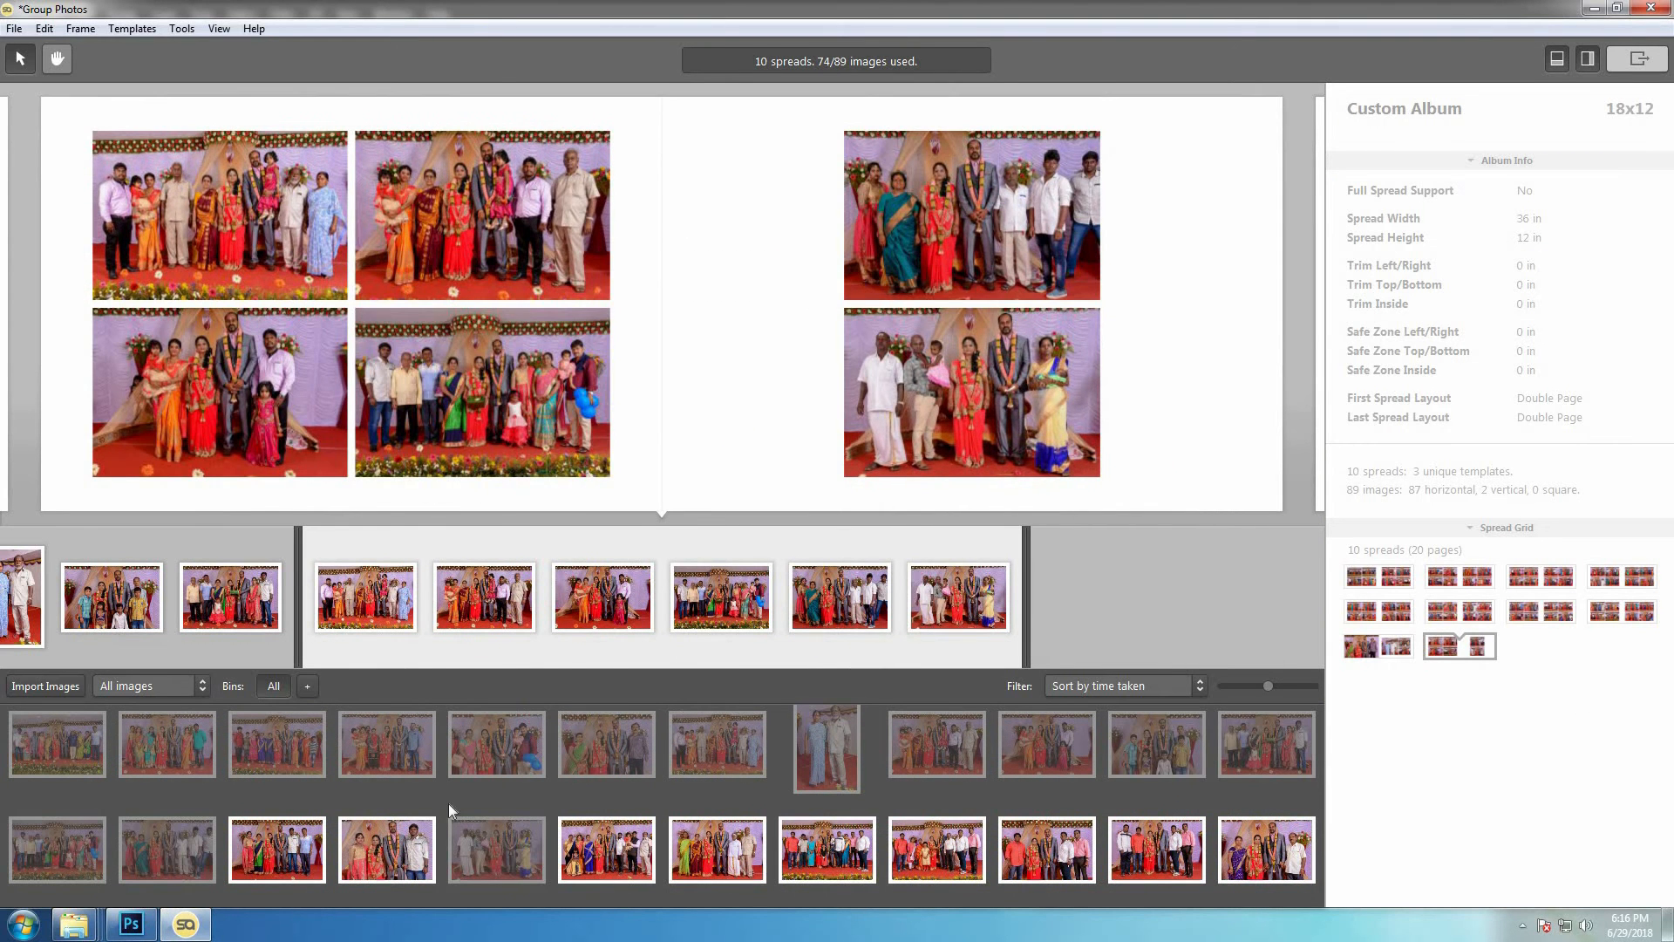
- Add the two skipped unused horizontal photos to spread 10, between its second and third images
left_click(299, 848)
left_click(398, 847, "ctrl")
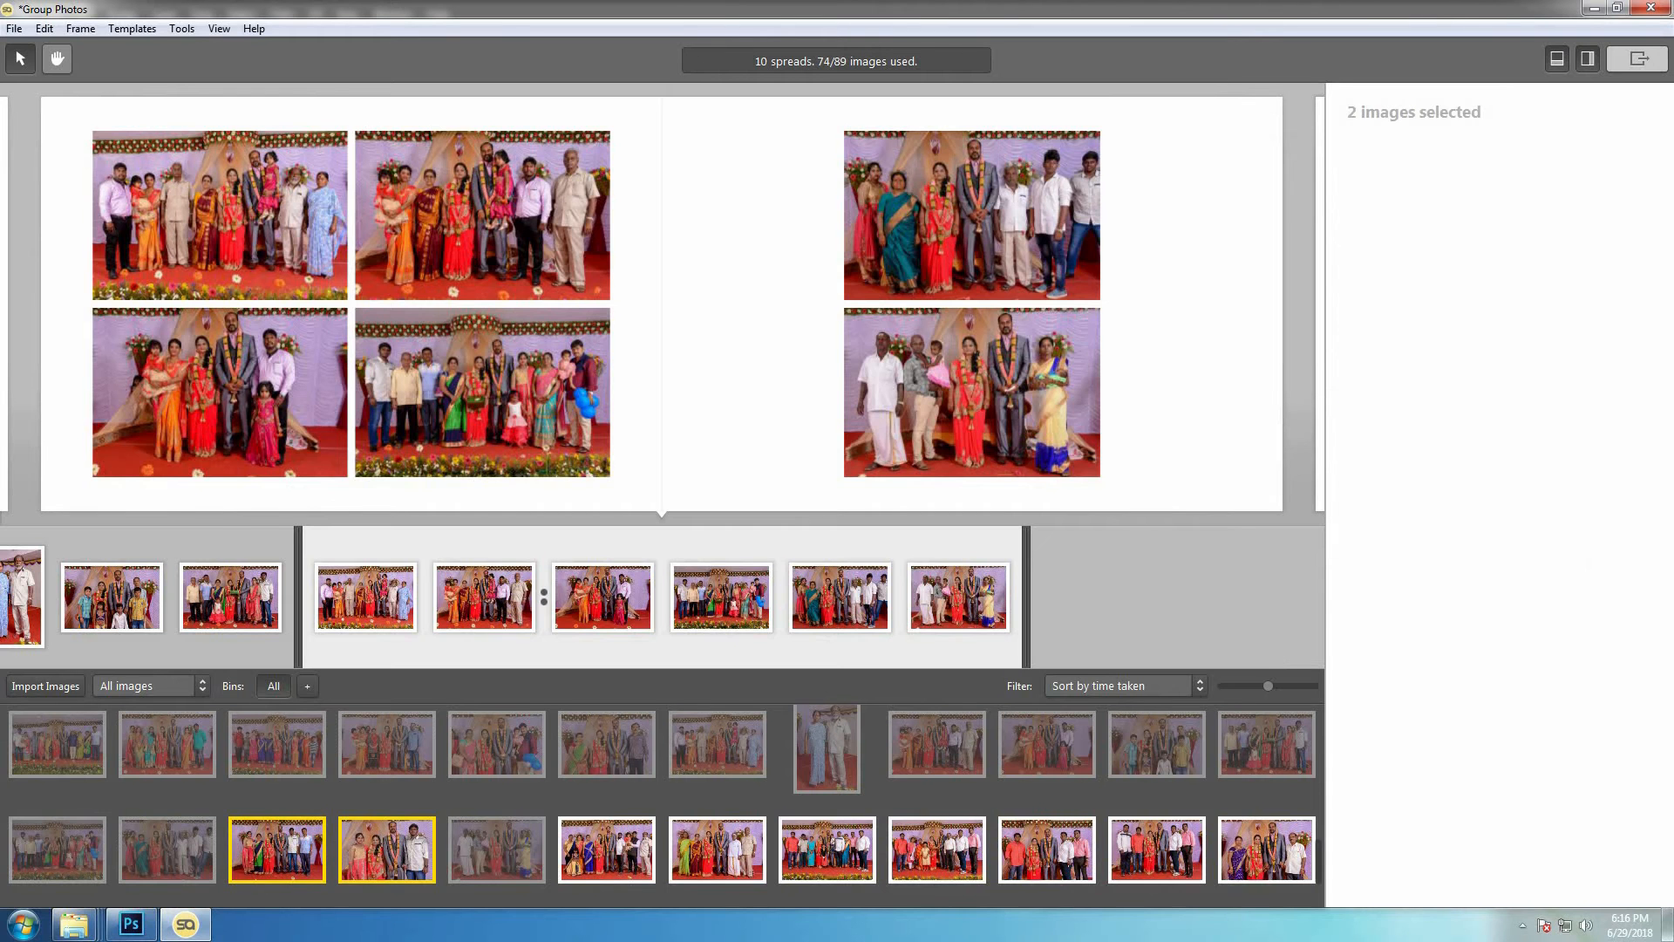
left_click_drag(561, 591, 560, 587)
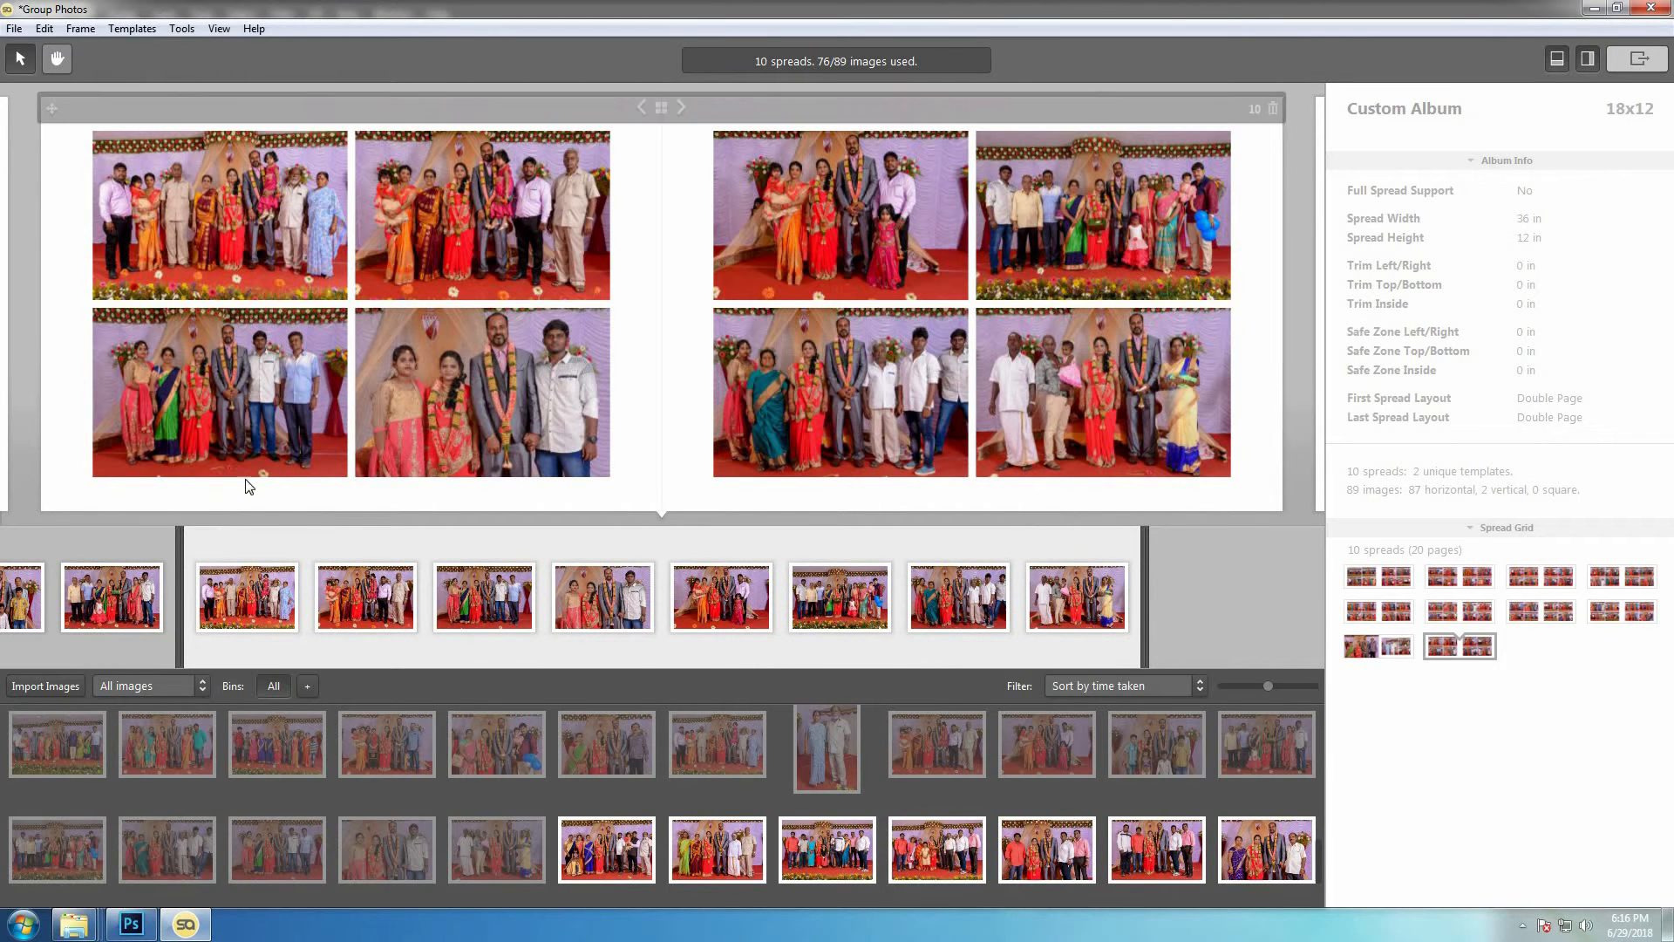
- Create an eleventh spread from the next eight unused horizontal photos
left_click(573, 872)
left_click(1253, 854, "shift")
scroll(471, 870, "down", 1)
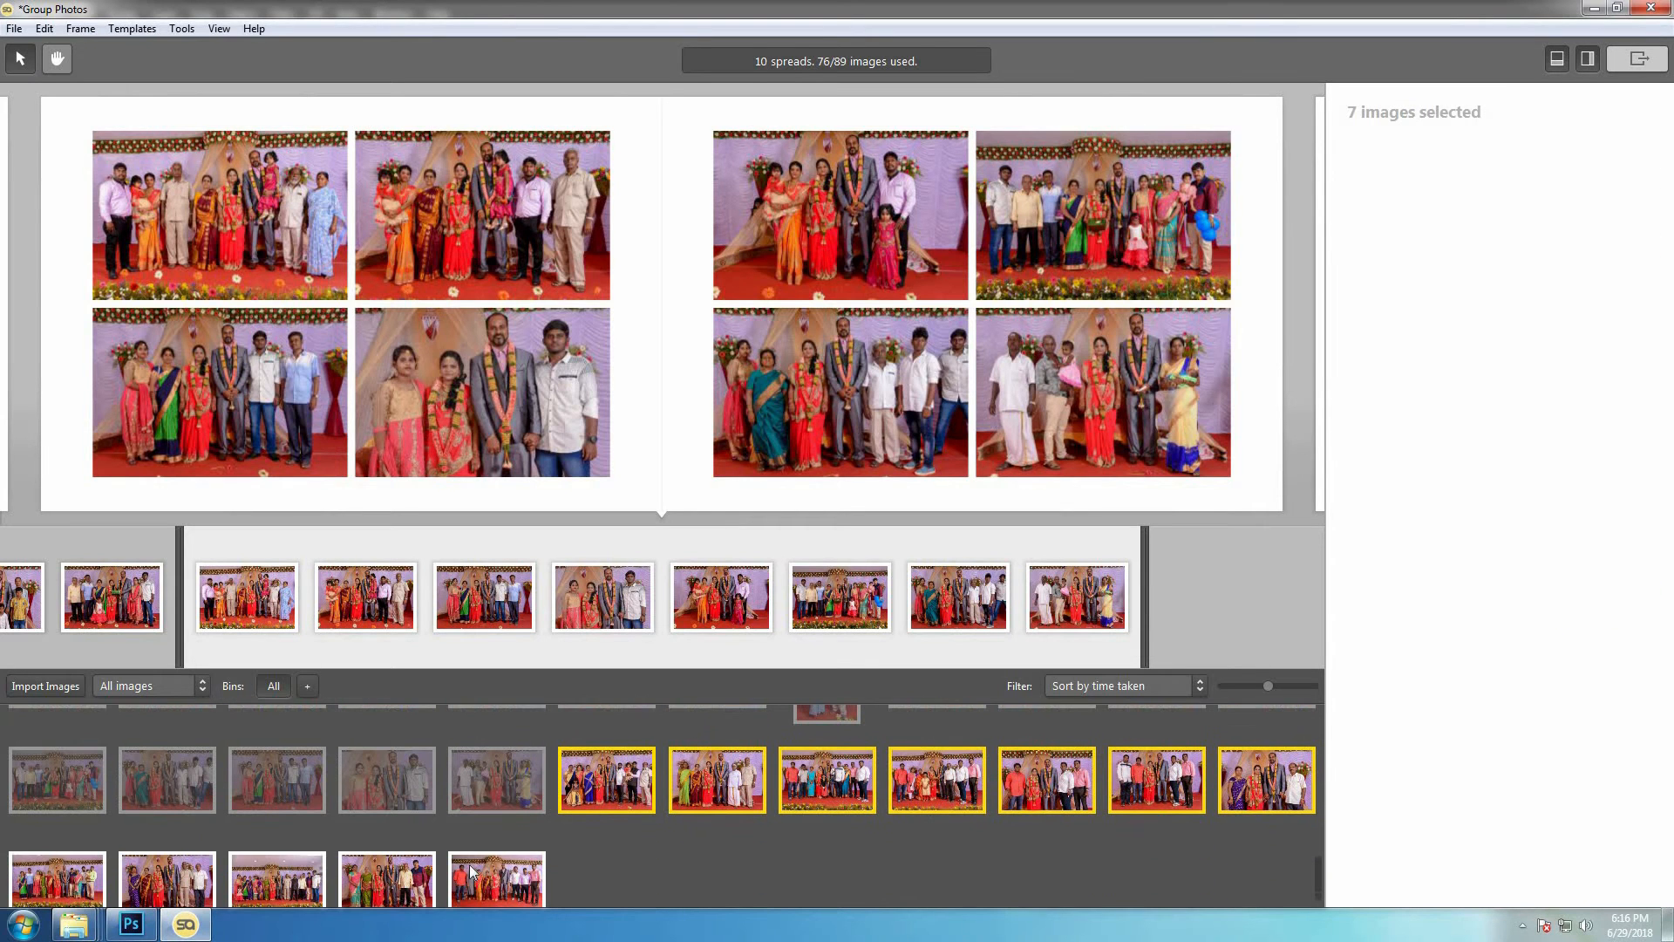
left_click(65, 879, "ctrl")
left_click_drag(615, 782, 1226, 574)
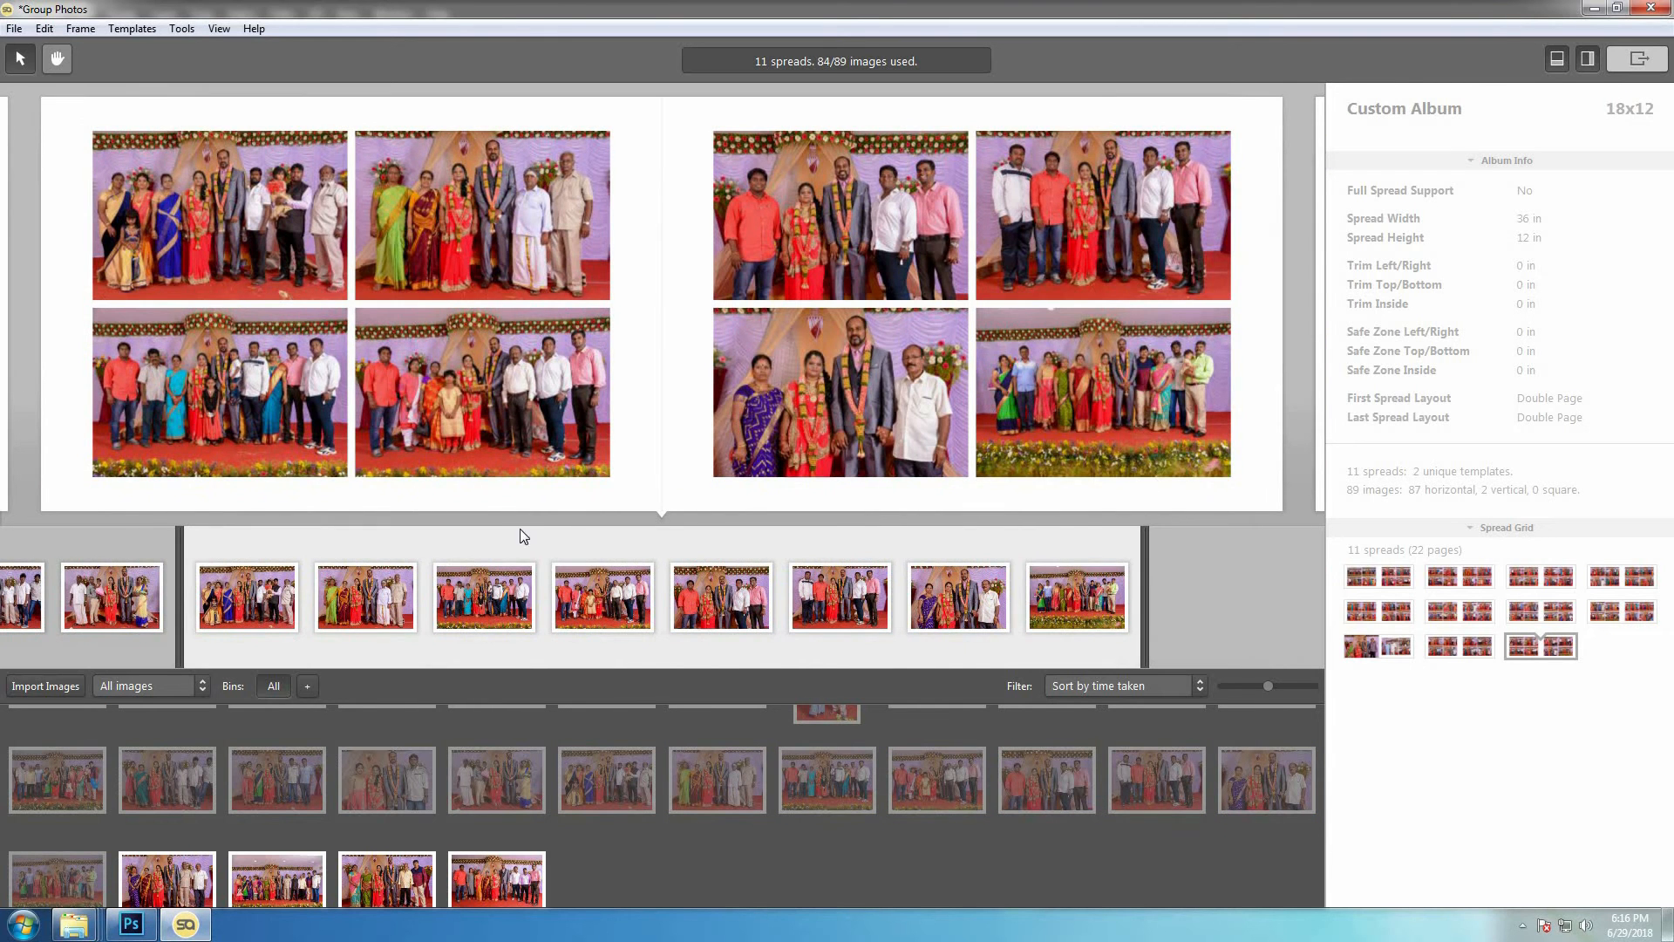
- Create a twelfth spread from the last four photos and switch it to a layout with four equal photos on the right page
left_click(192, 885)
left_click(501, 889, "shift")
left_click_drag(503, 879, 1276, 562)
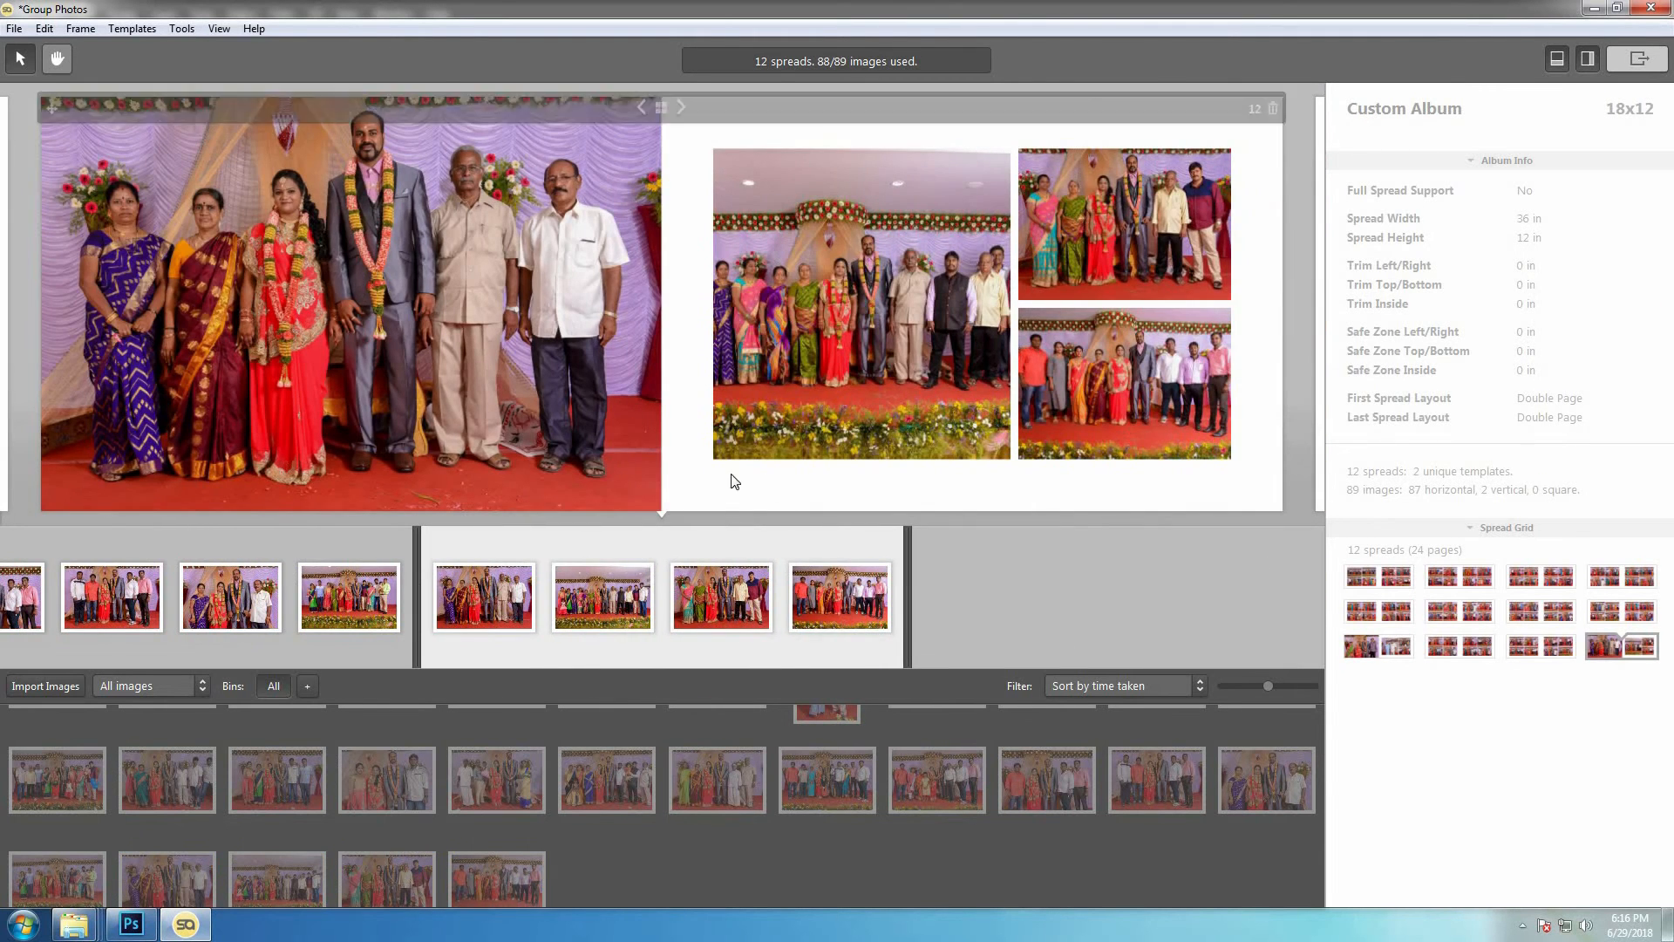
left_click(681, 107)
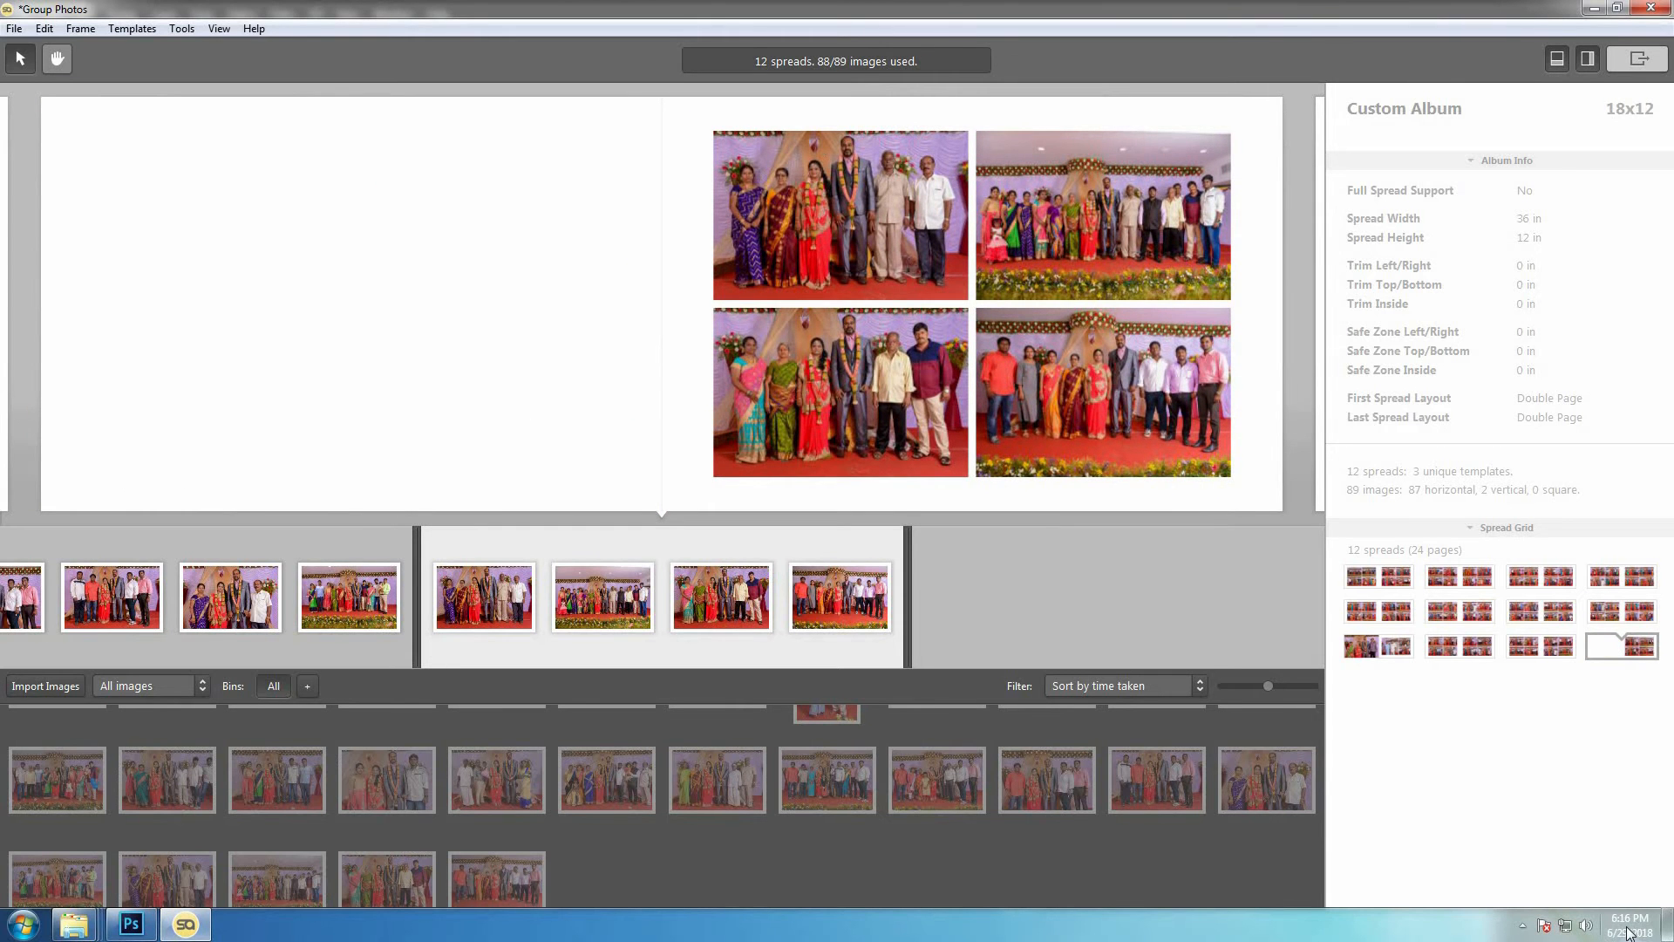
- Try adding the unused vertical portrait DSC_4842 to spread 12 and go through its alternative layouts
scroll(837, 867, "up", 1)
scroll(835, 861, "up", 5)
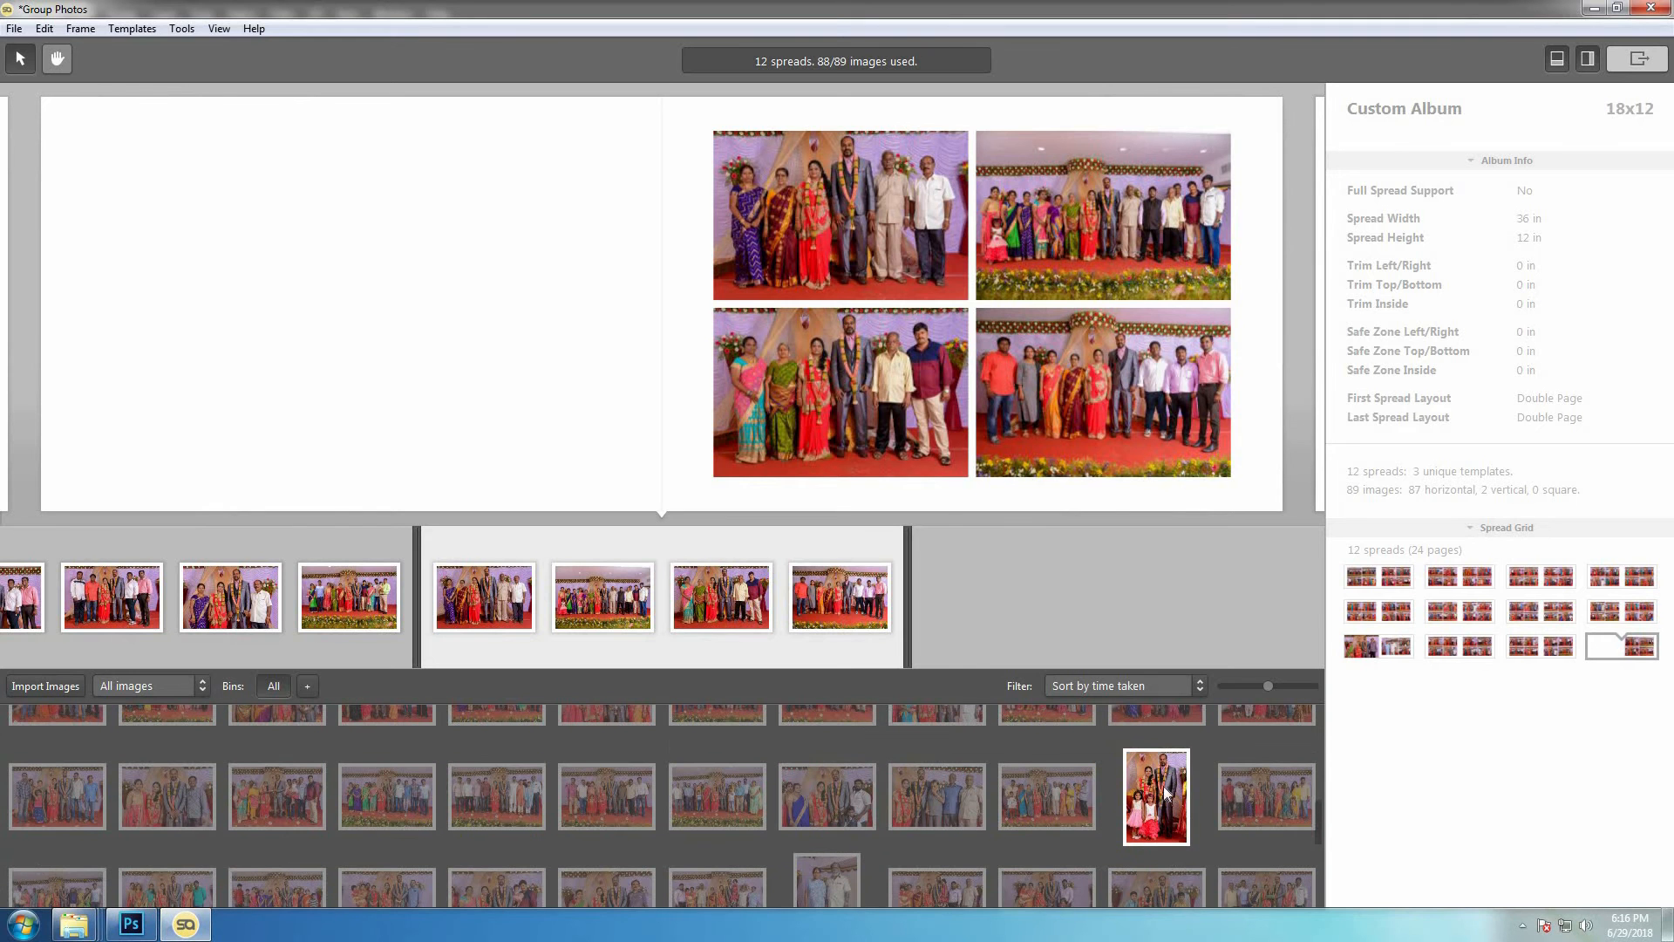
left_click(1165, 795)
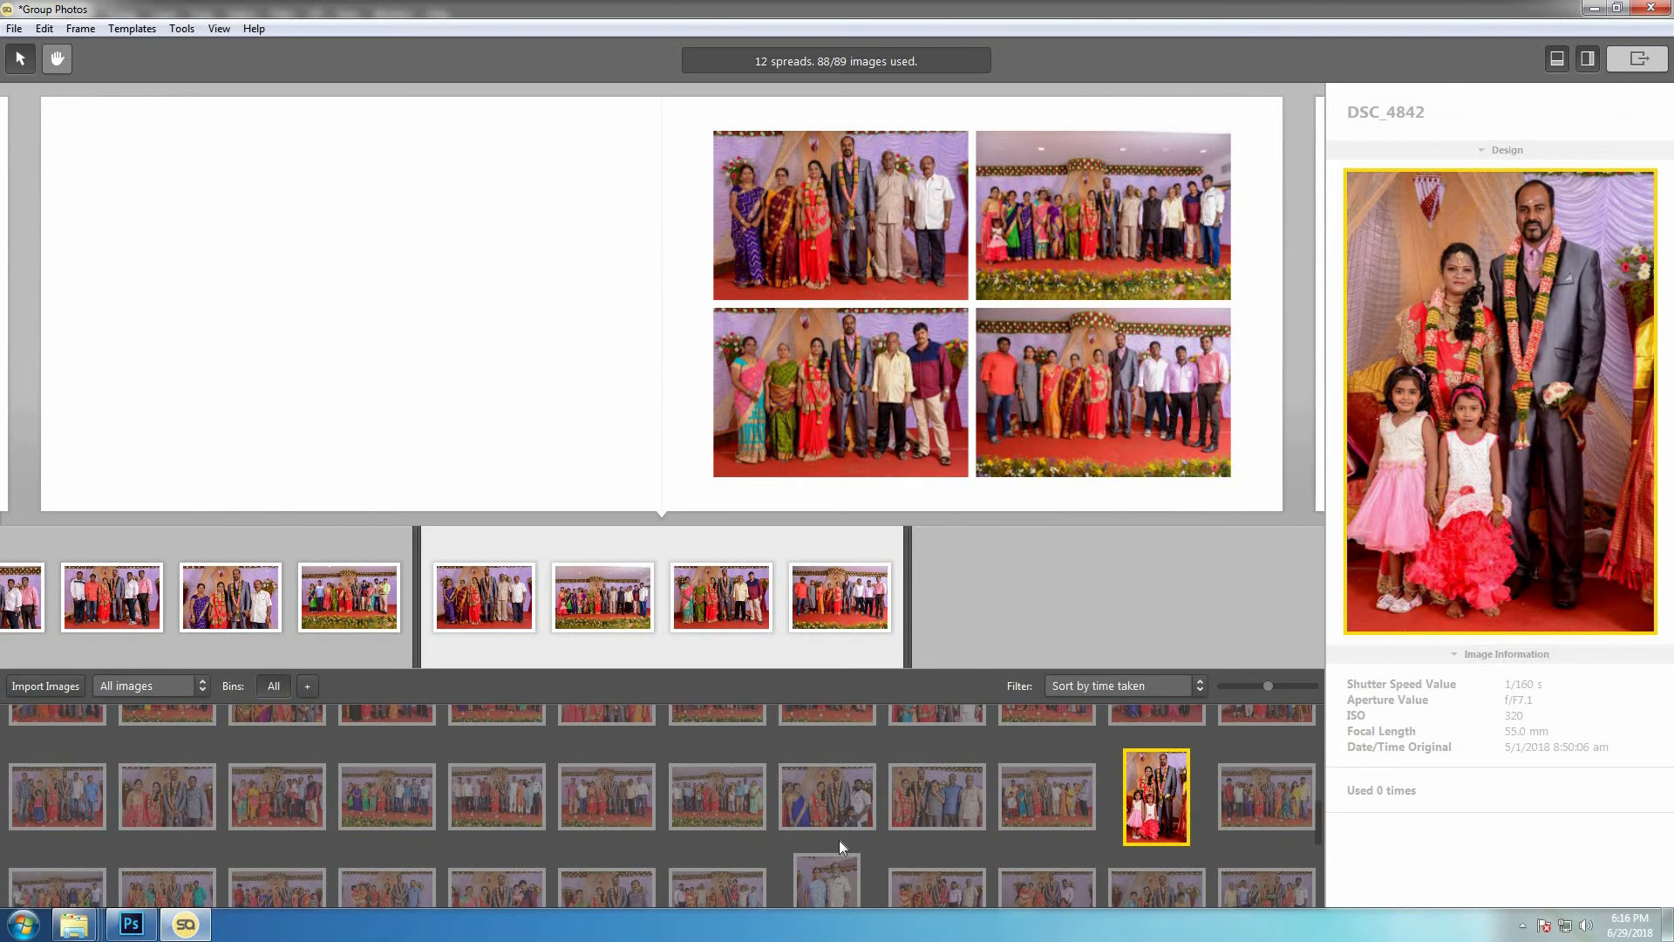
left_click_drag(1168, 798, 669, 583)
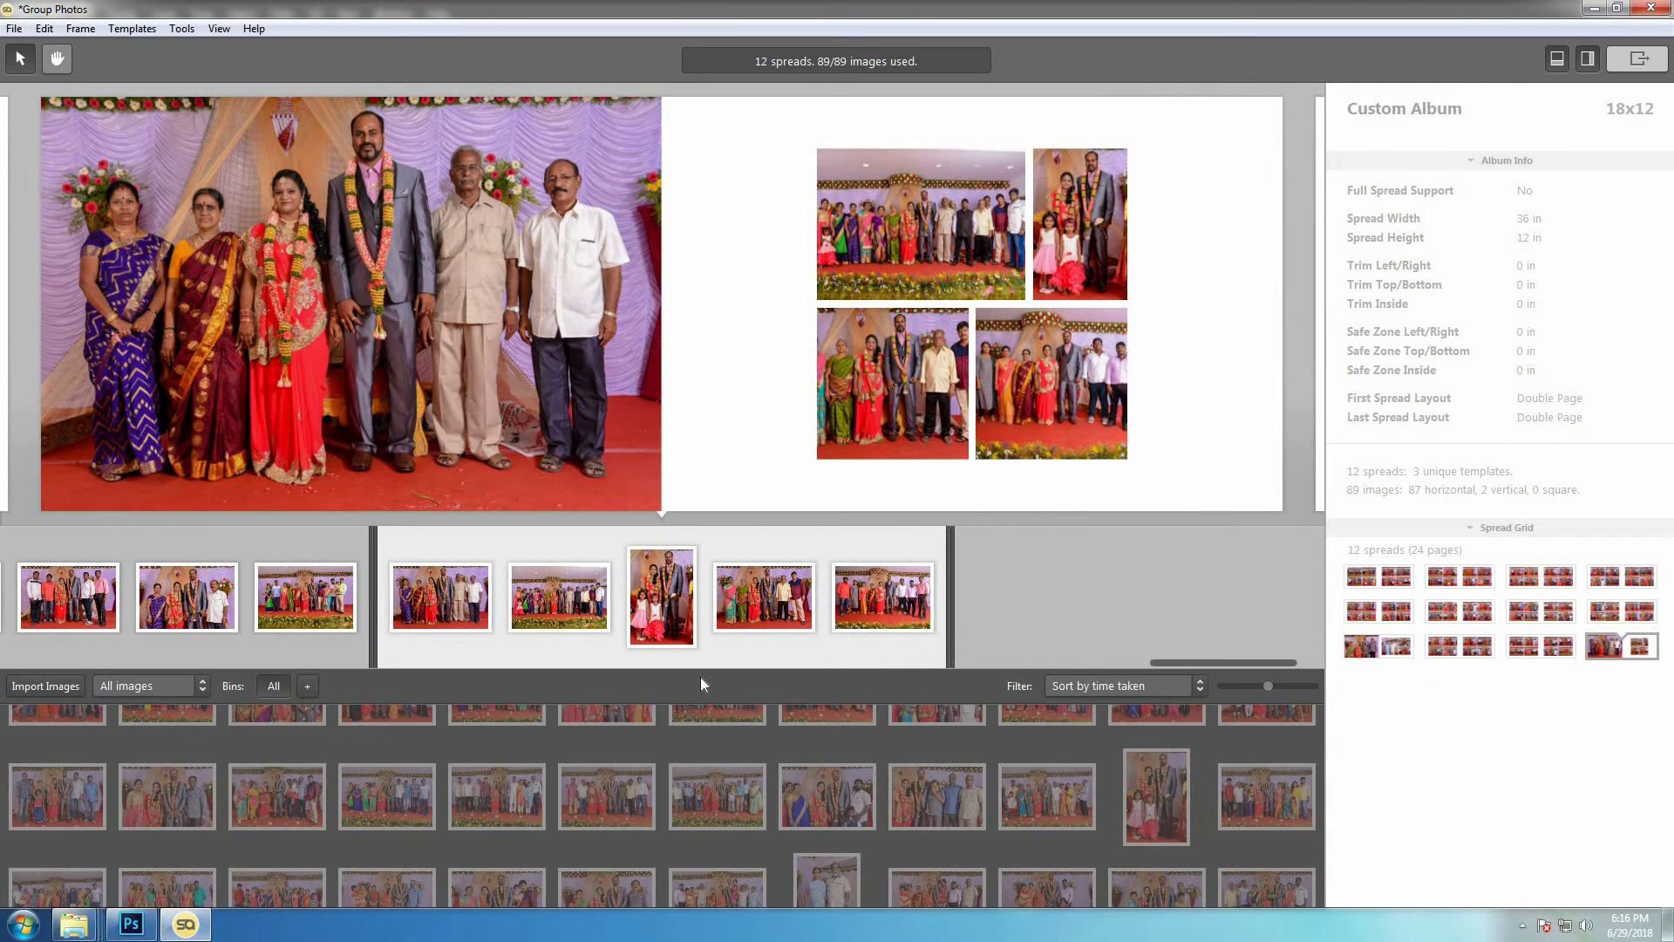
left_click(682, 104)
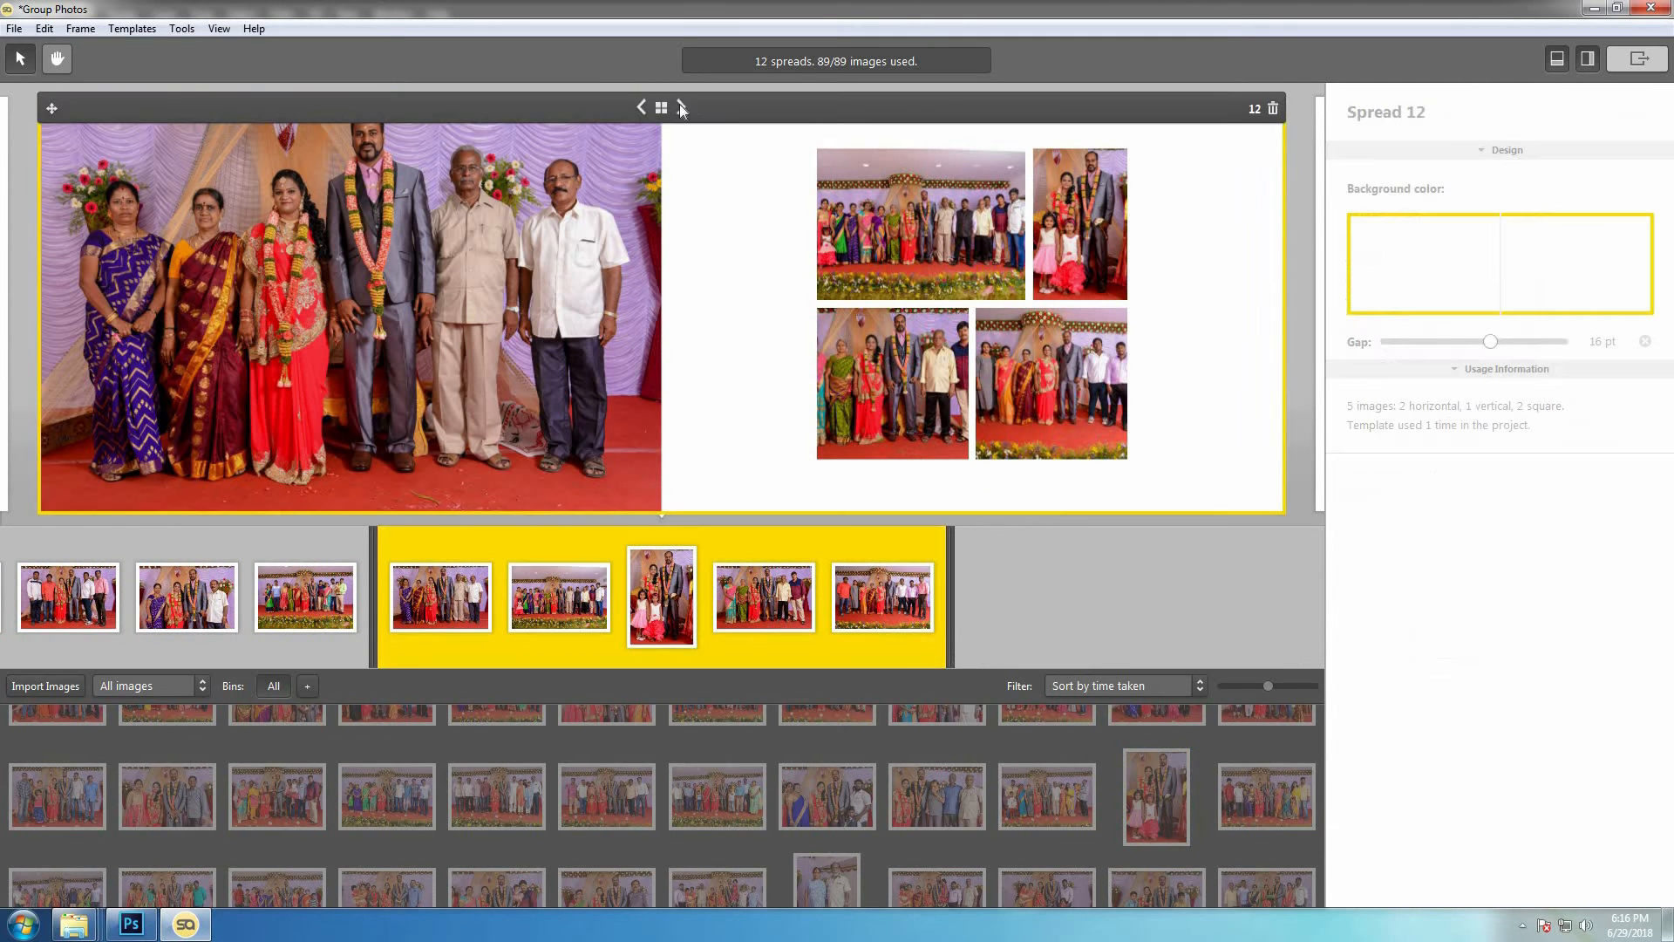
left_click(679, 105)
left_click(681, 107)
left_click(680, 107)
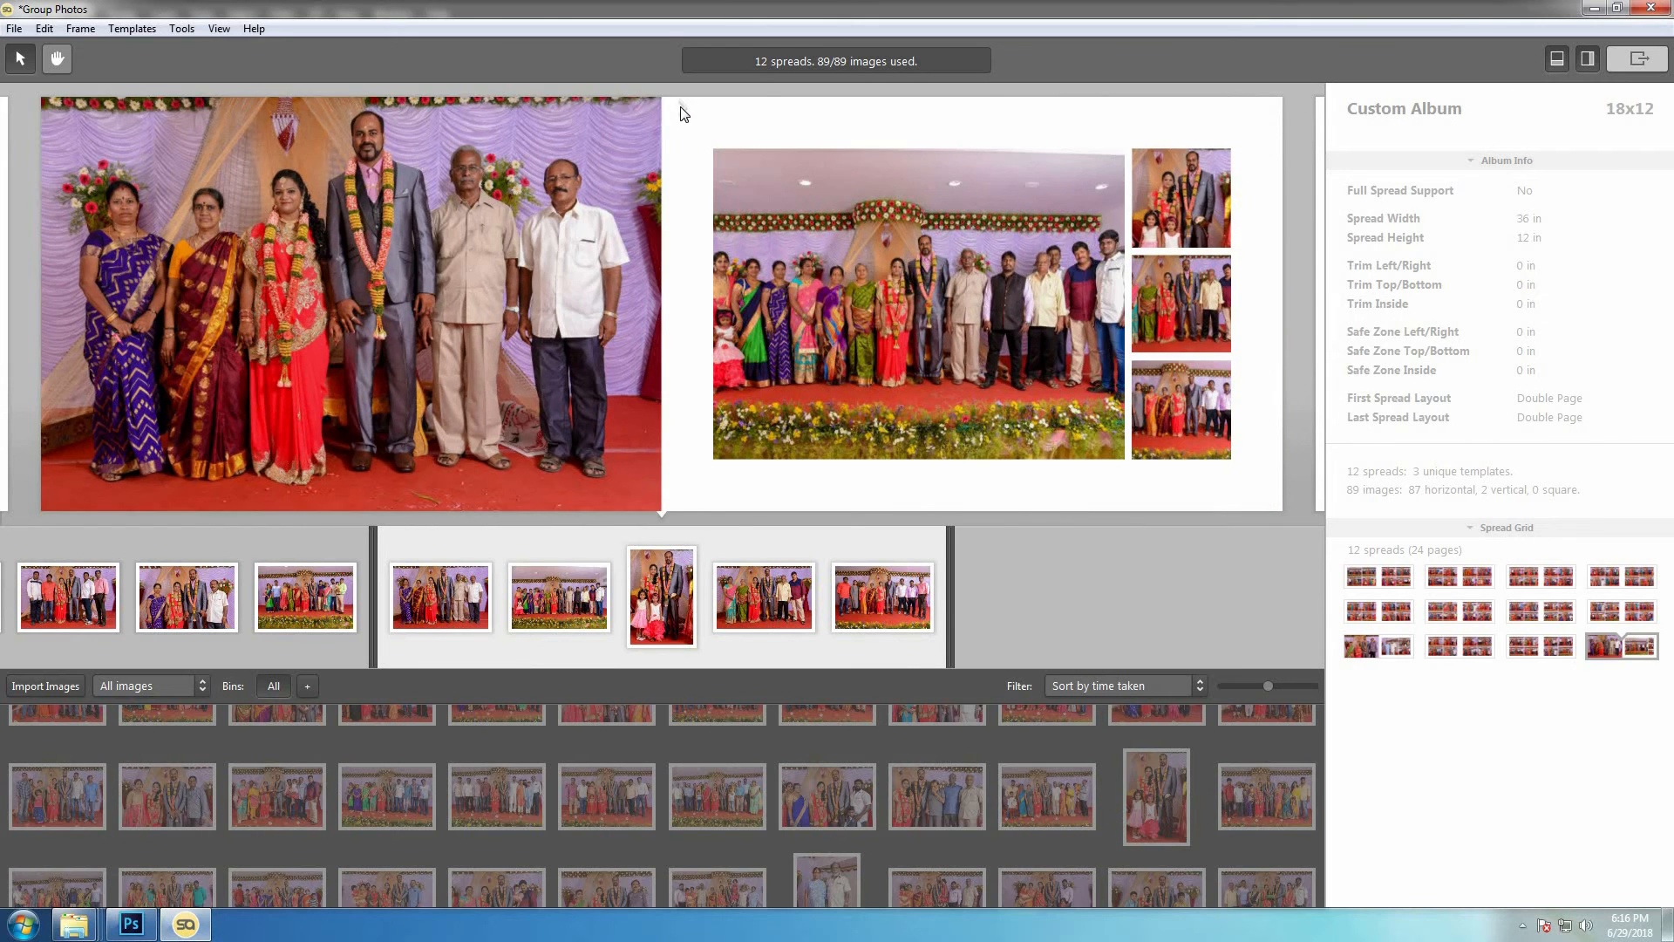
- Remove the vertical portrait from spread 12 and put the remaining four photos in an equal grid on the right page
left_click_drag(687, 578, 726, 676)
left_click(680, 104)
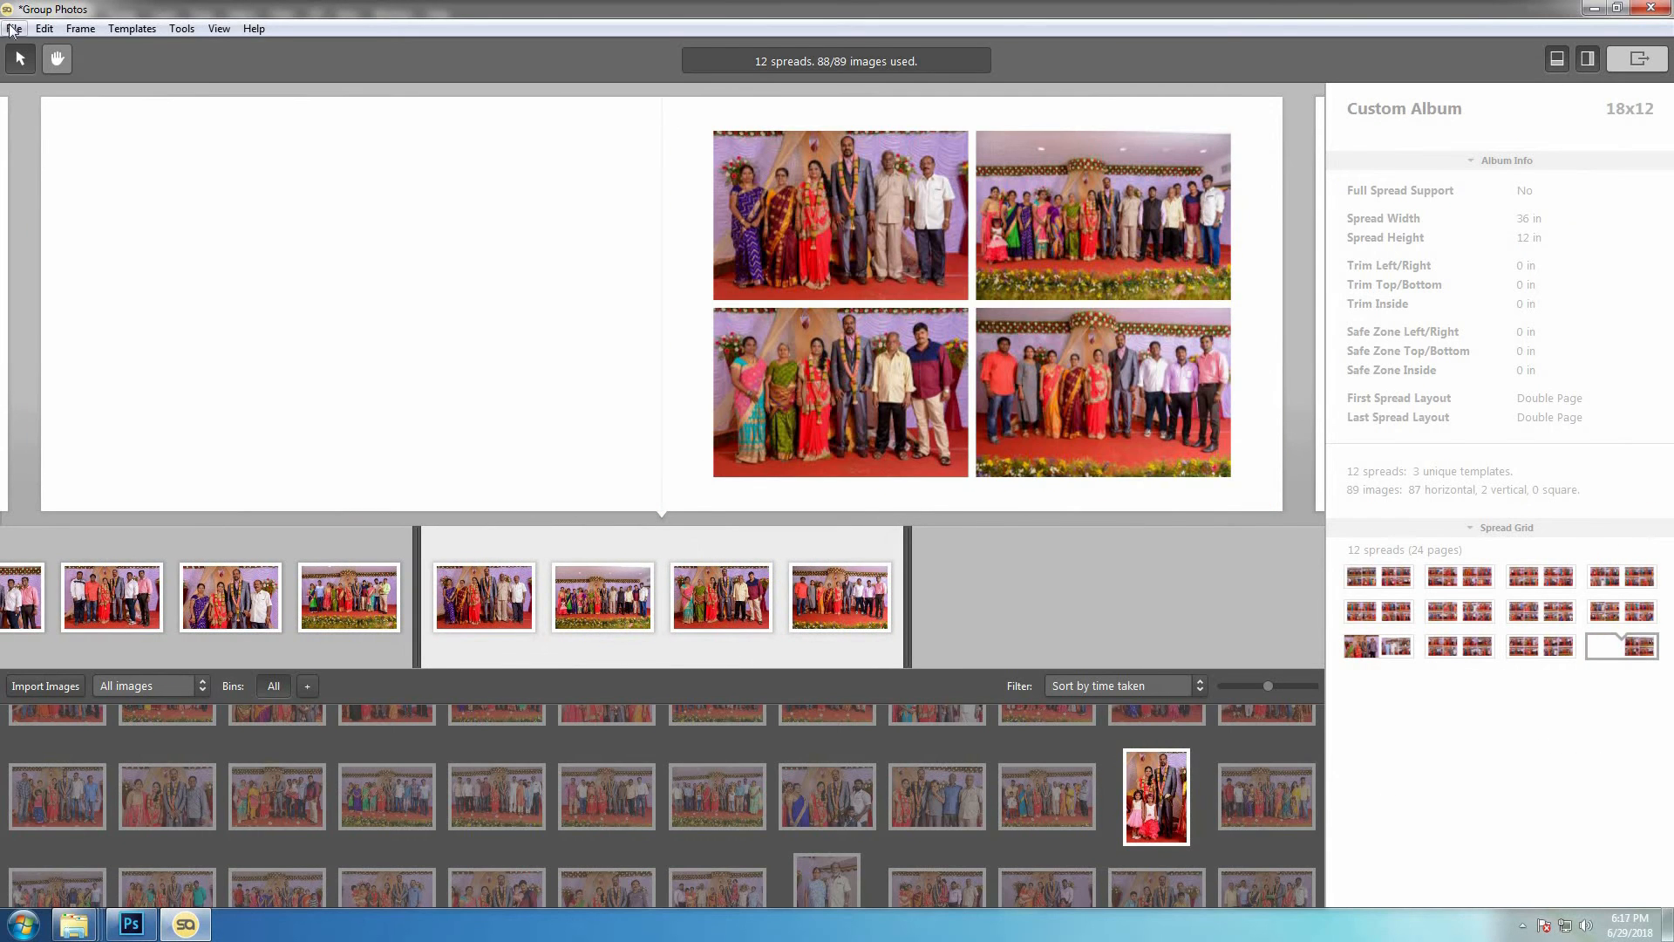
- Start the album export, enable Export for Print and set the output format to PSD (Beta)
left_click(14, 28)
key("Escape")
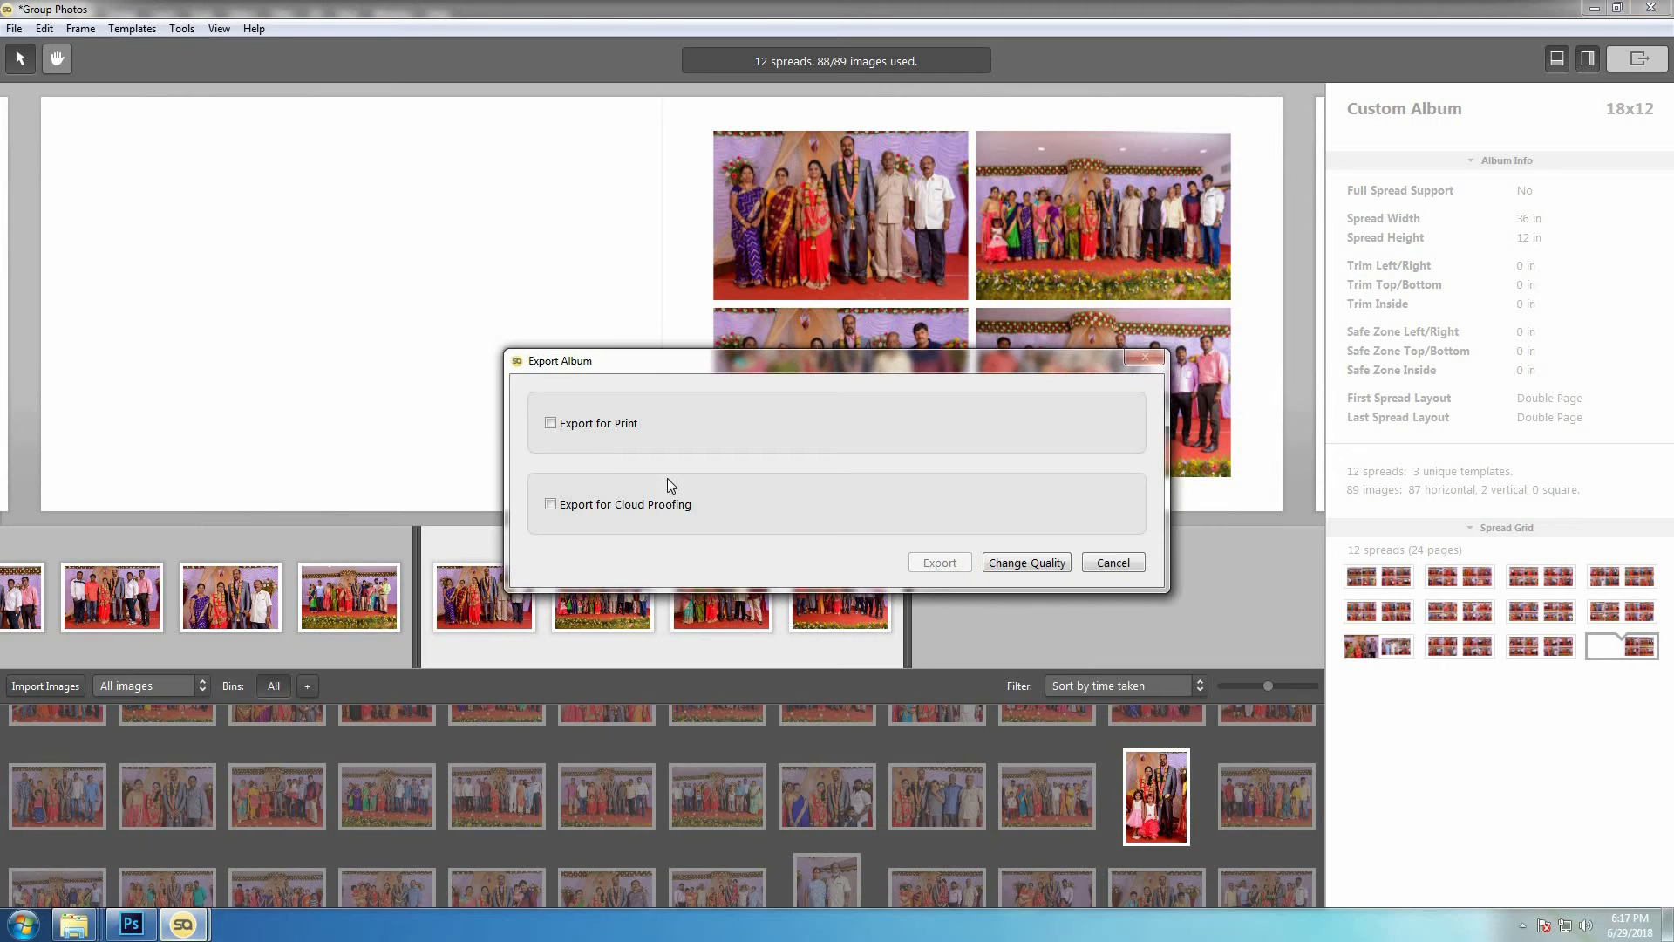
left_click(557, 423)
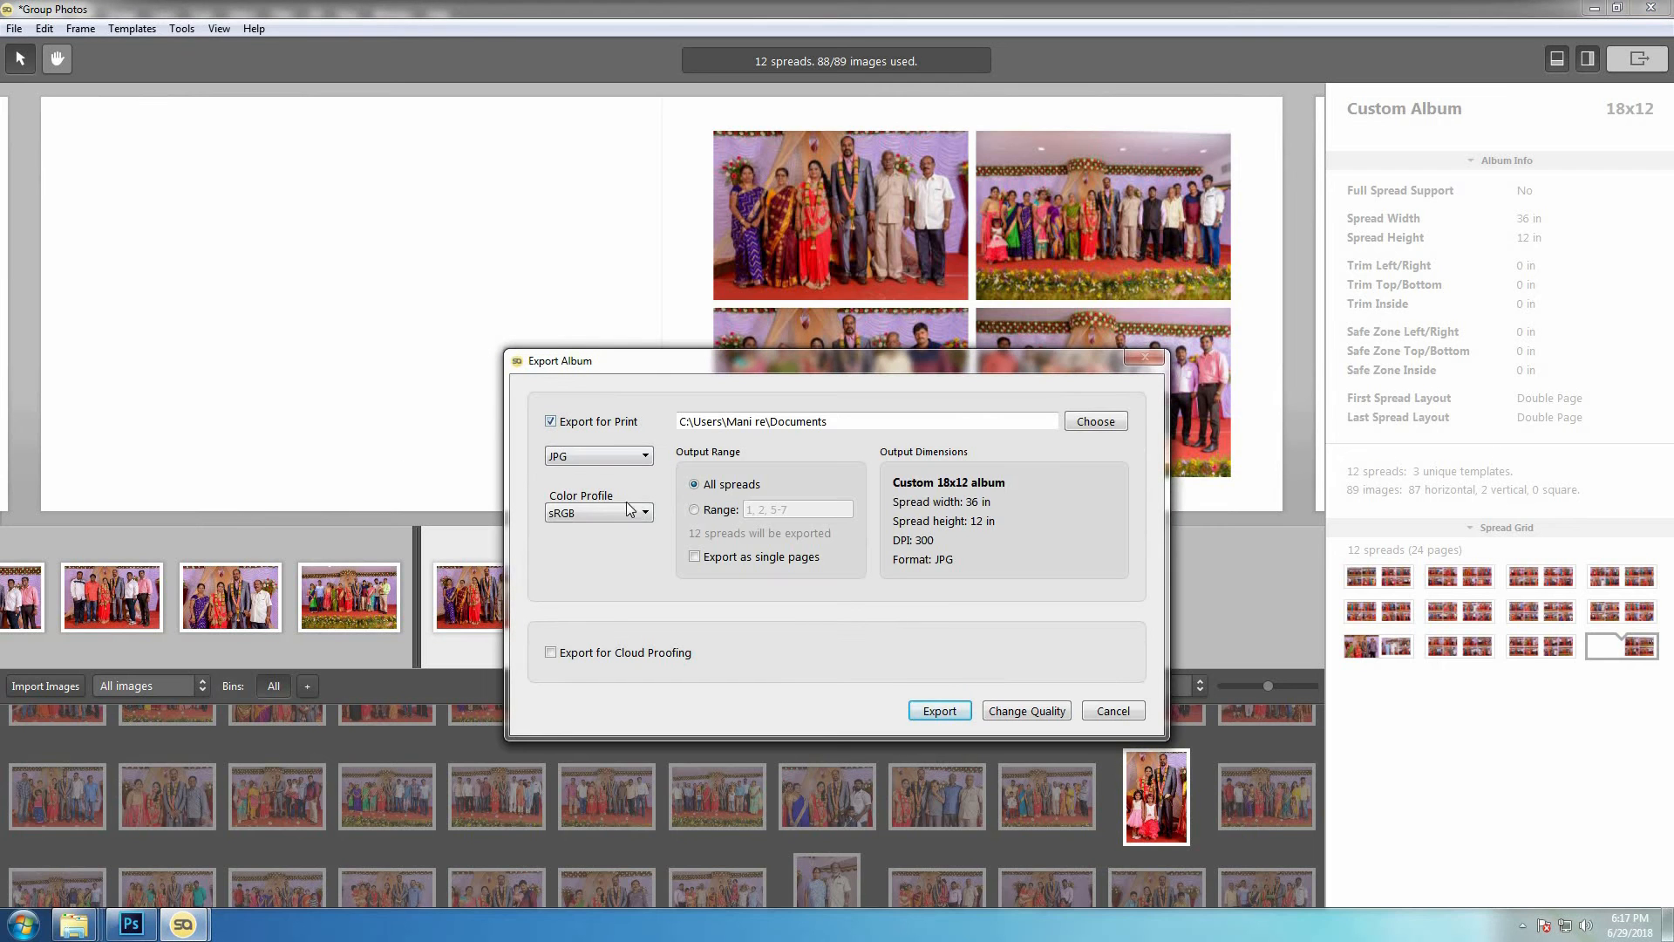
left_click(628, 461)
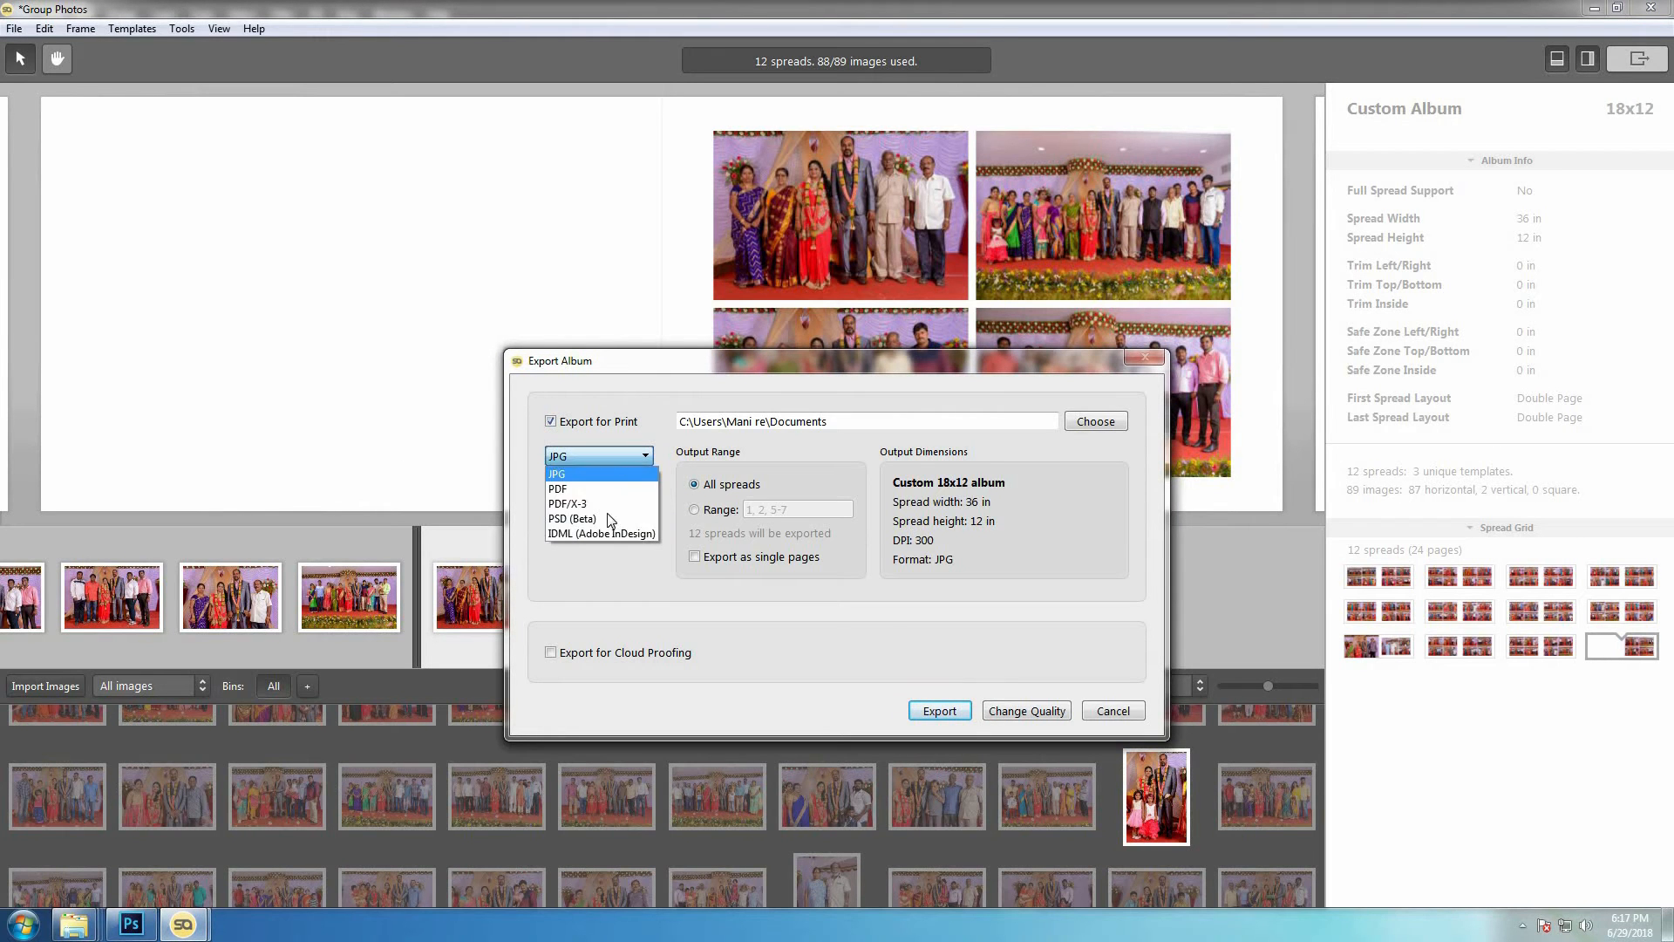
left_click(607, 528)
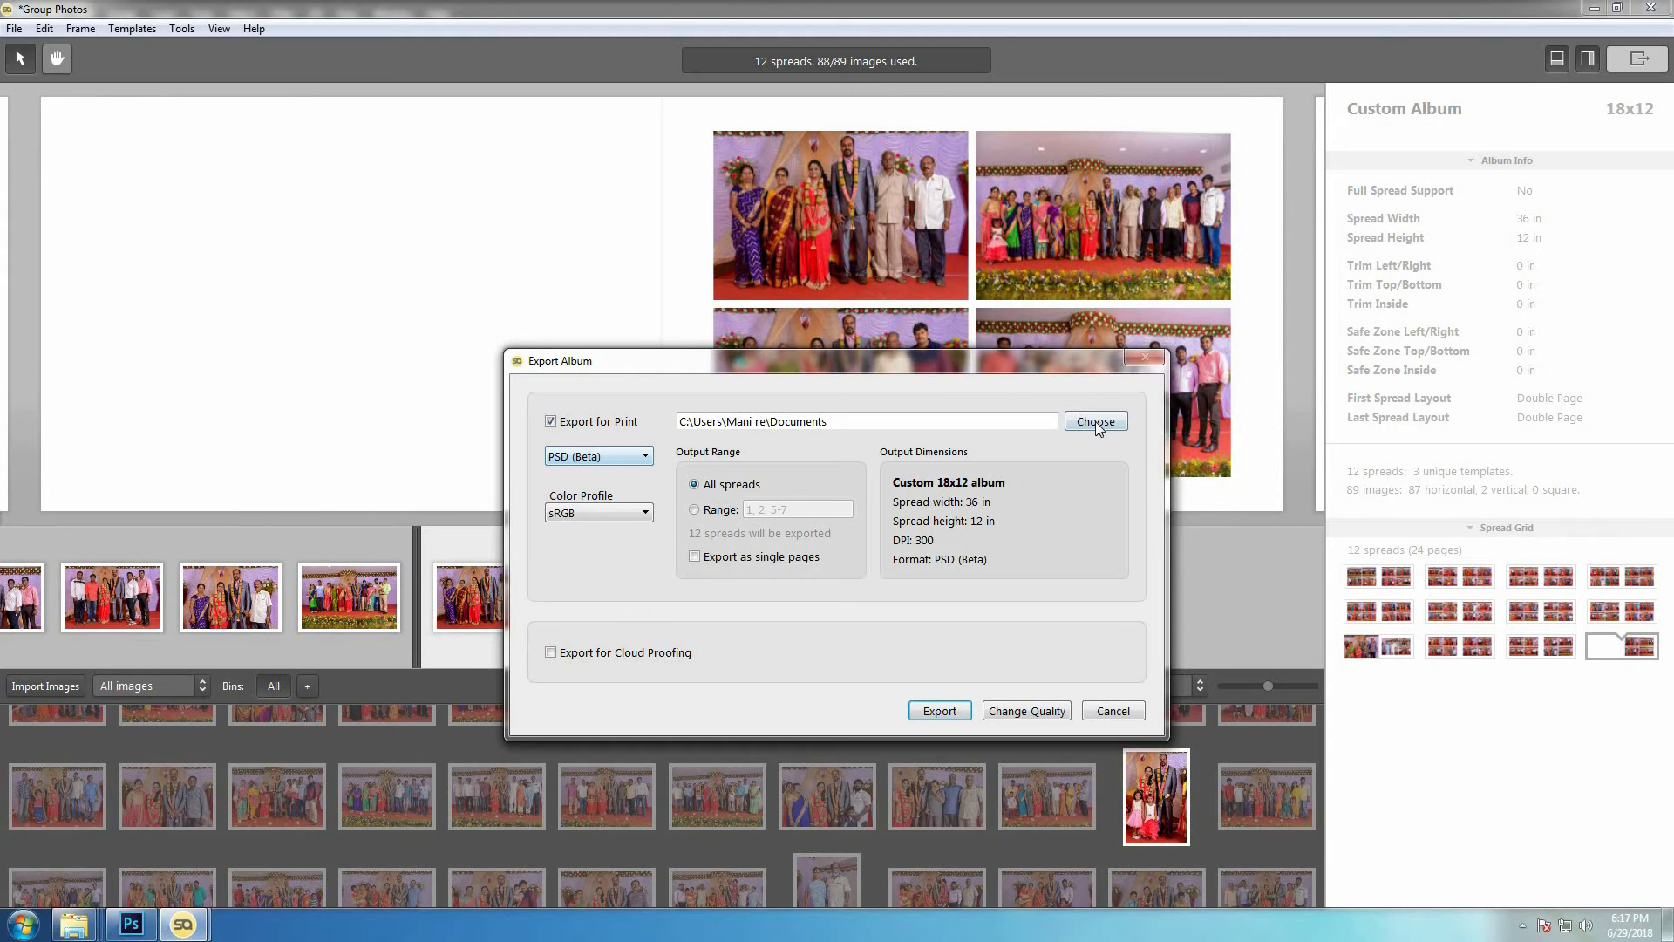
- Create a Desktop folder named Sample Group Photos and set it as the export destination
left_click(1095, 421)
left_click(580, 499)
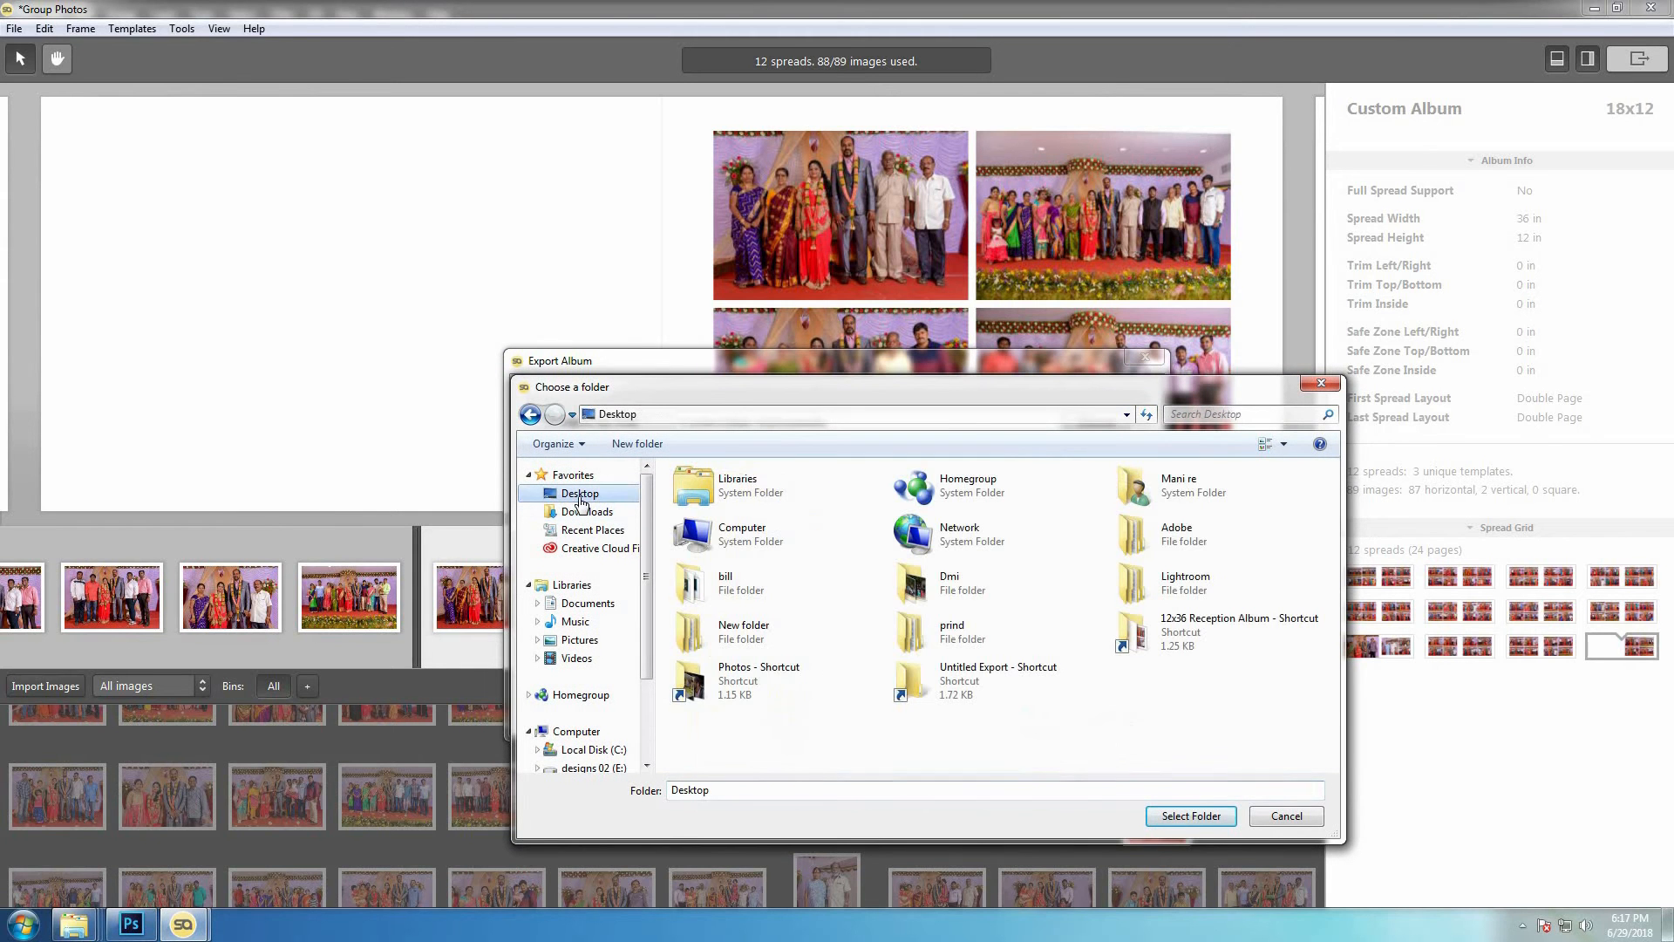
right_click(1172, 729)
mouse_move(1223, 647)
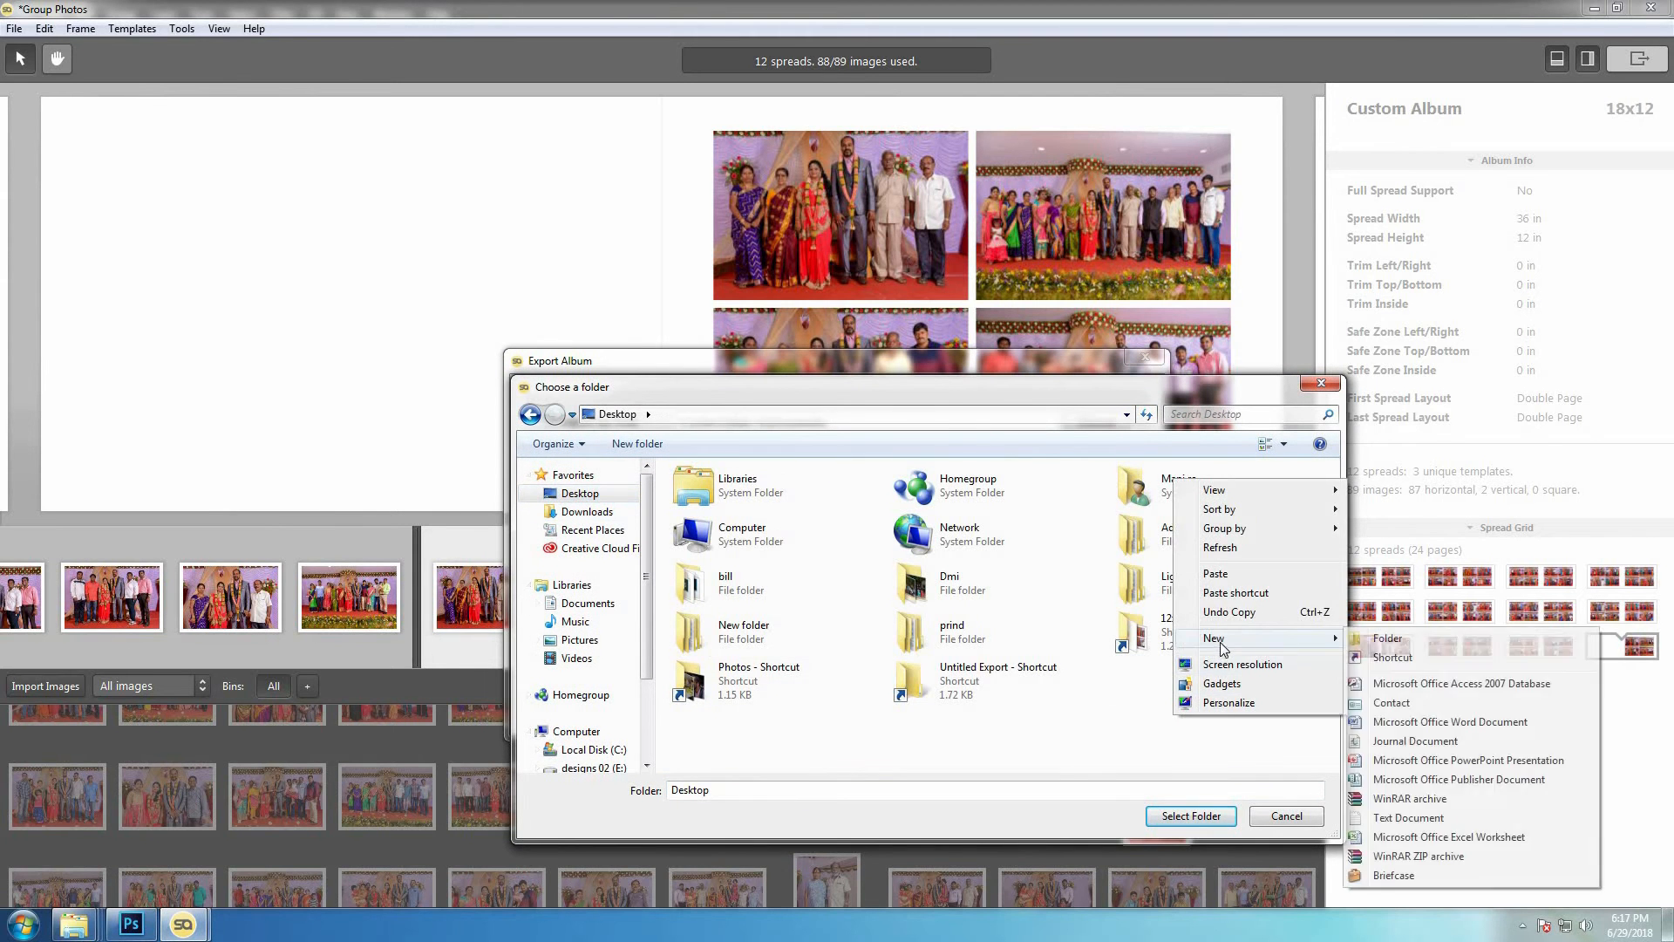
left_click(1387, 639)
type("Sample")
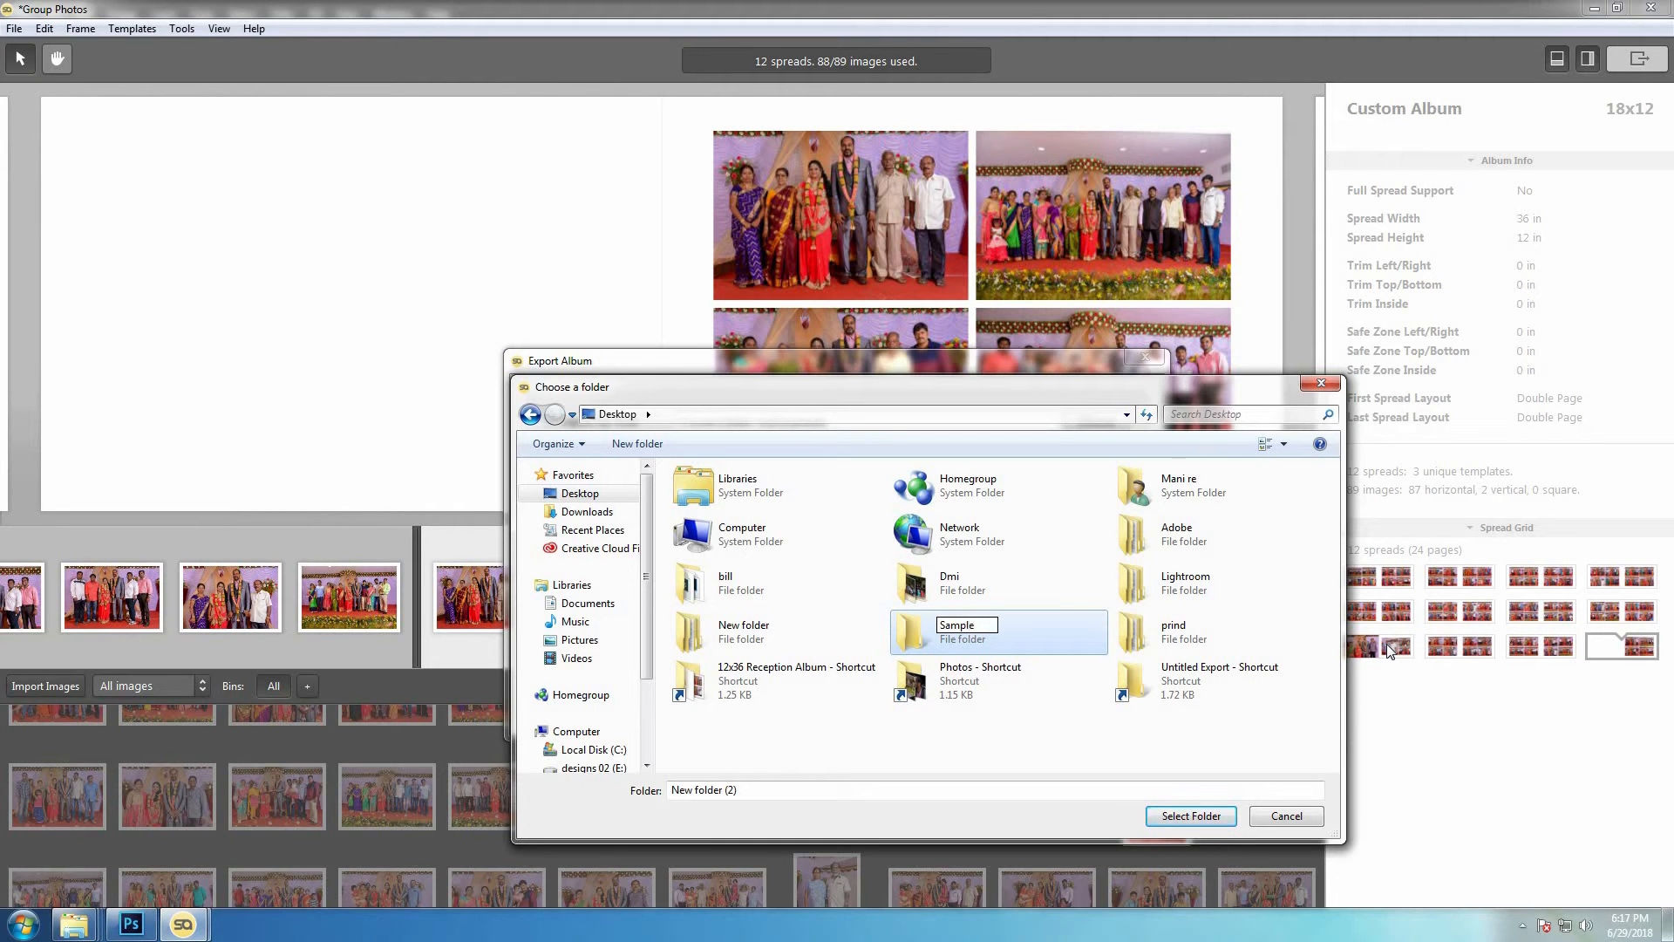
type(" Group Photos")
key("Return")
key("Return")
left_click(1203, 815)
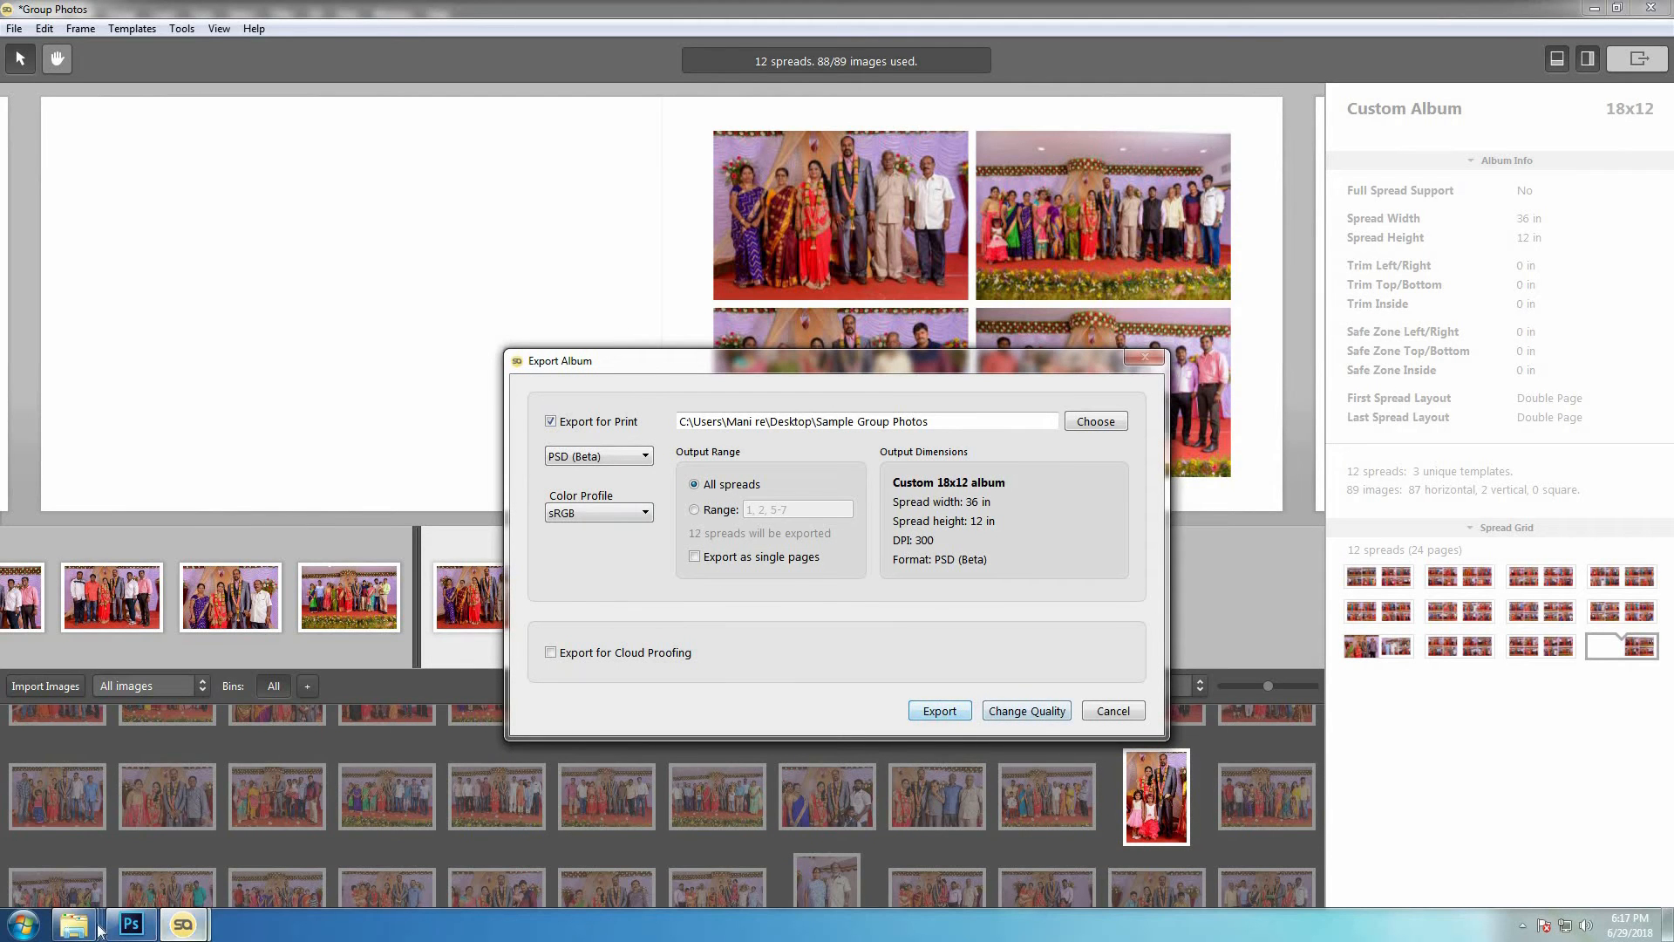
- Export all spreads with Photoshop open in the background and acknowledge the finished export
left_click(133, 930)
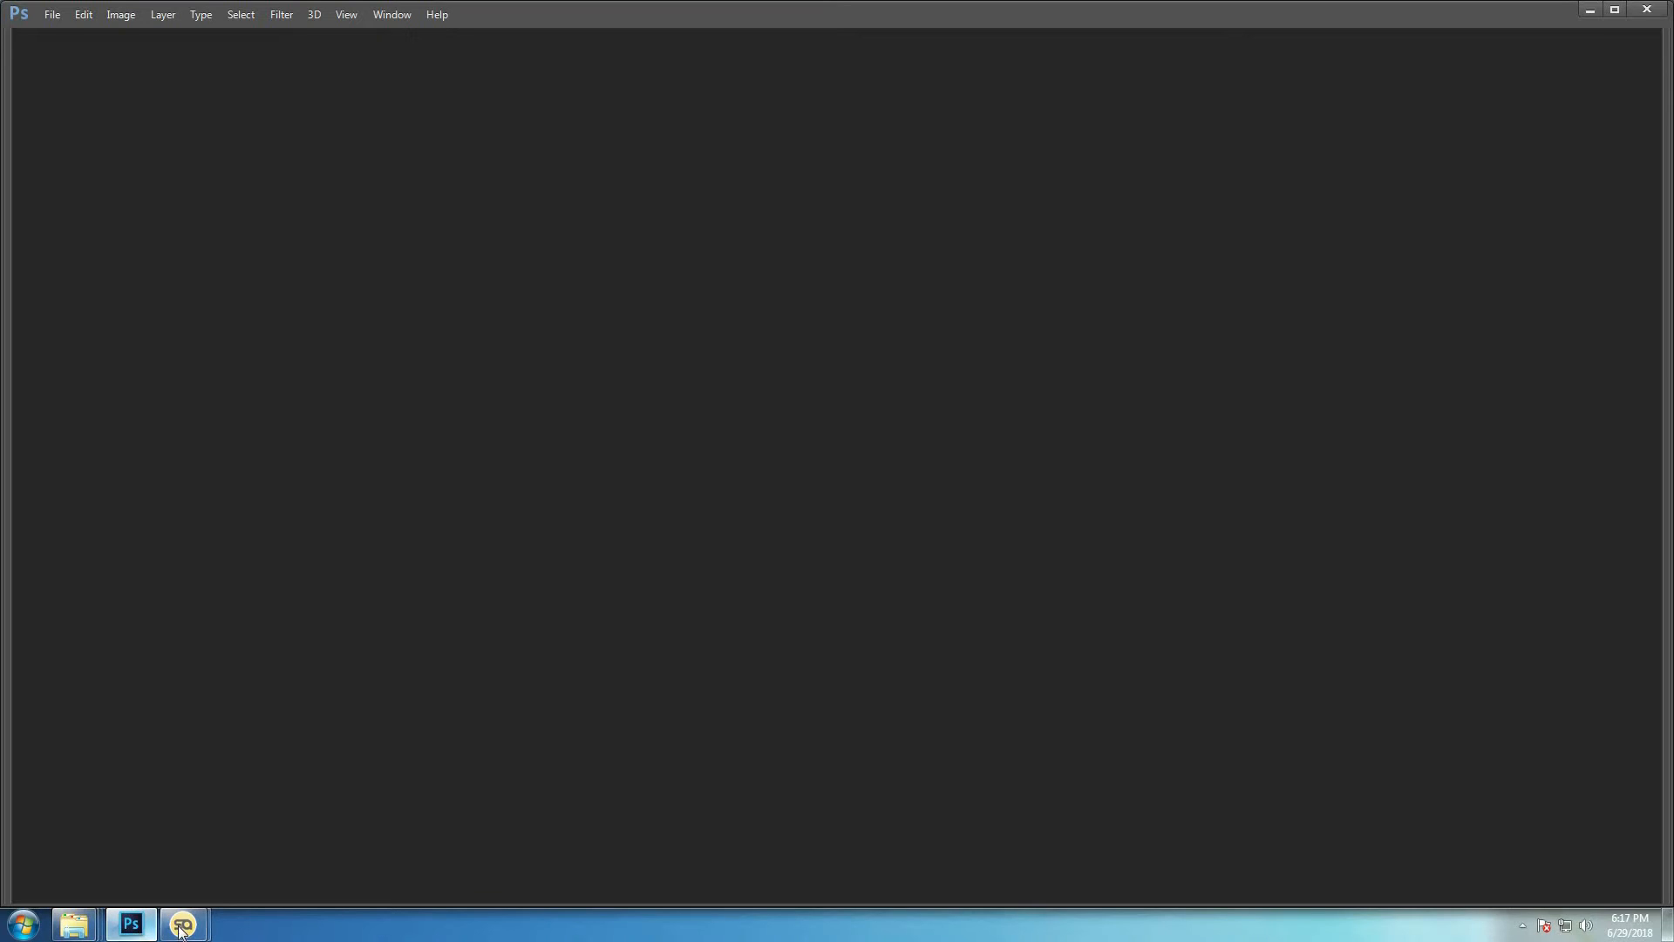
mouse_move(184, 924)
left_click(275, 850)
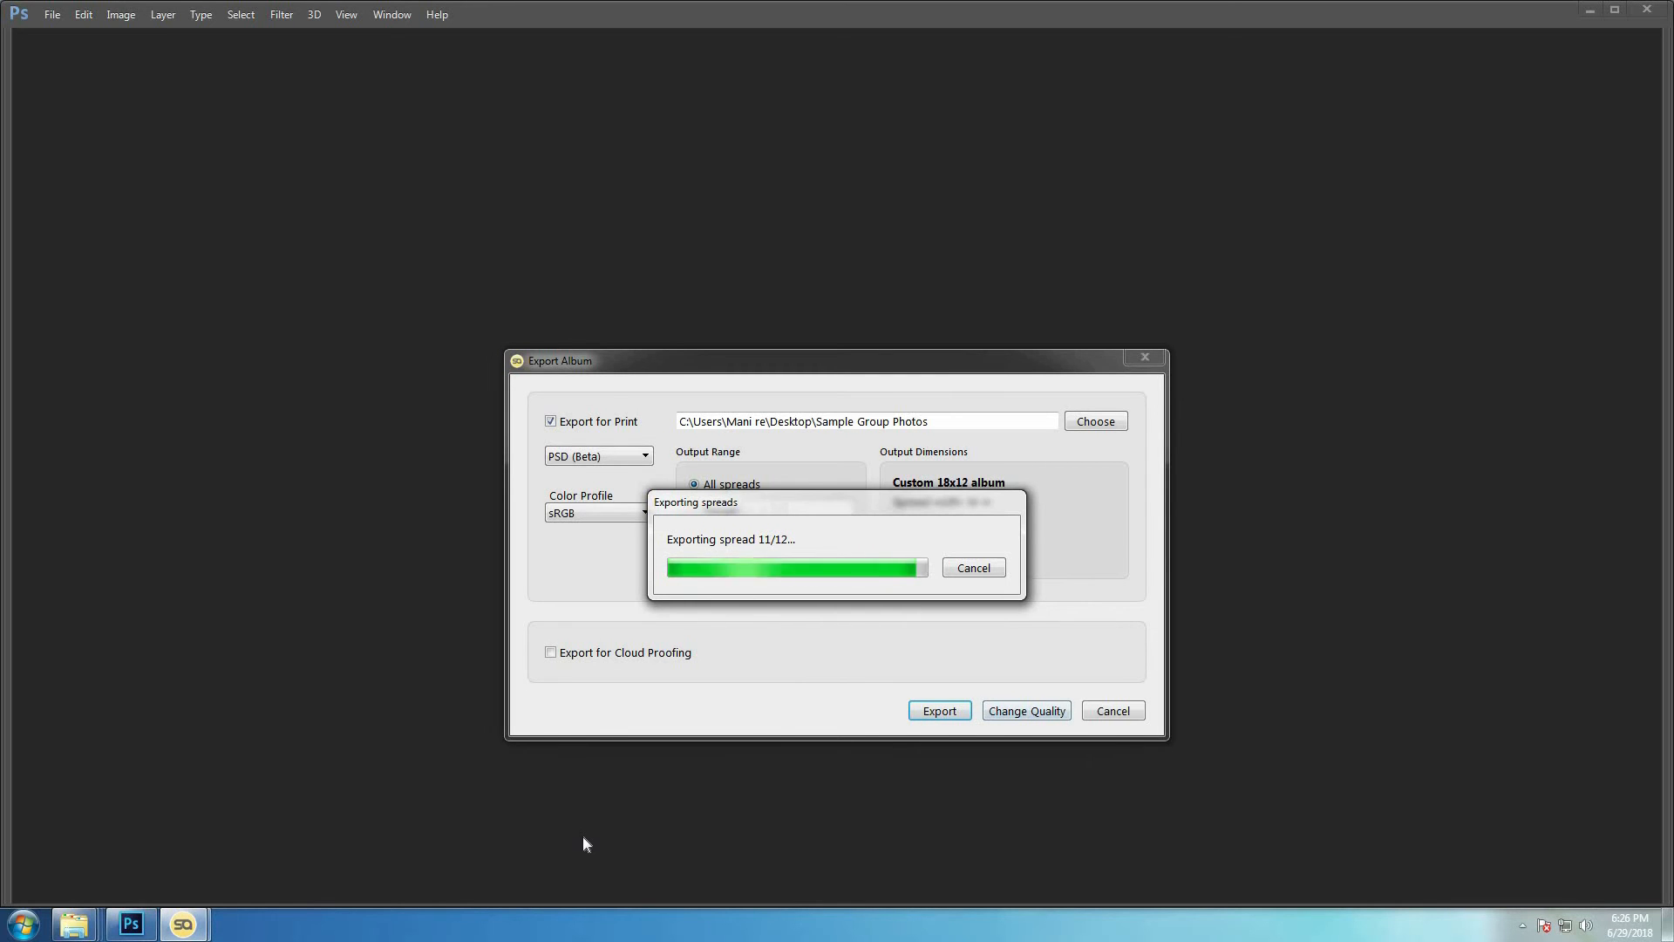
left_click_drag(887, 508, 902, 496)
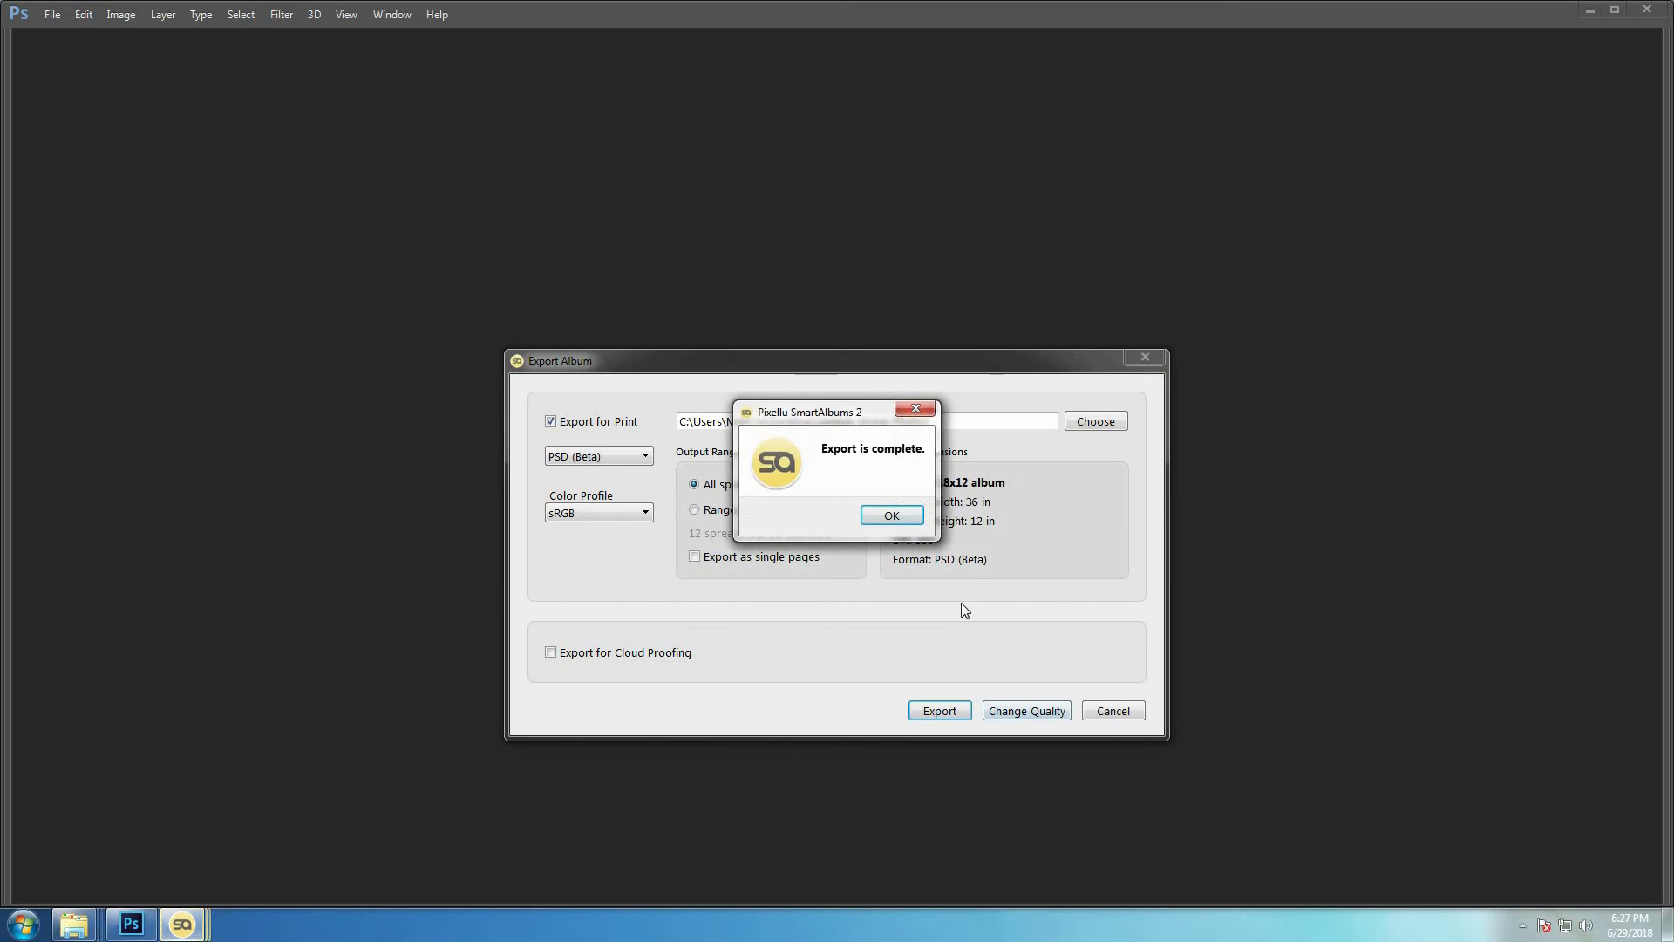
left_click(898, 524)
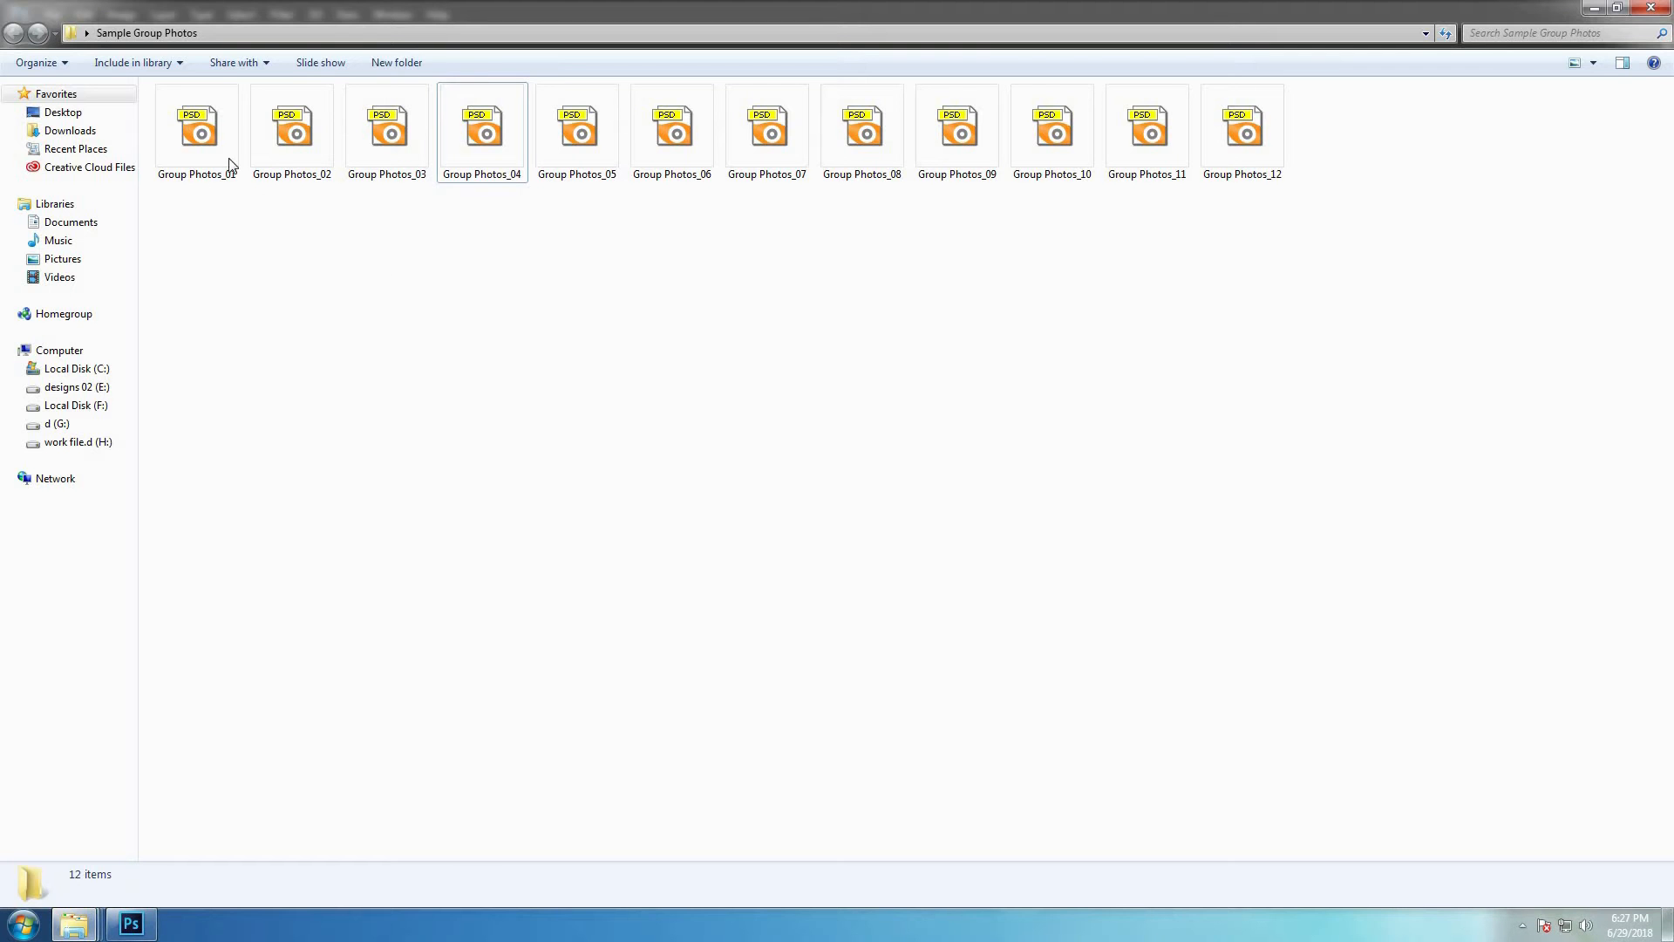
- Open the exported Group Photos_01 in ACDSee Quick View and check the first three spreads, returning to Group Photos_02
double_click(210, 133)
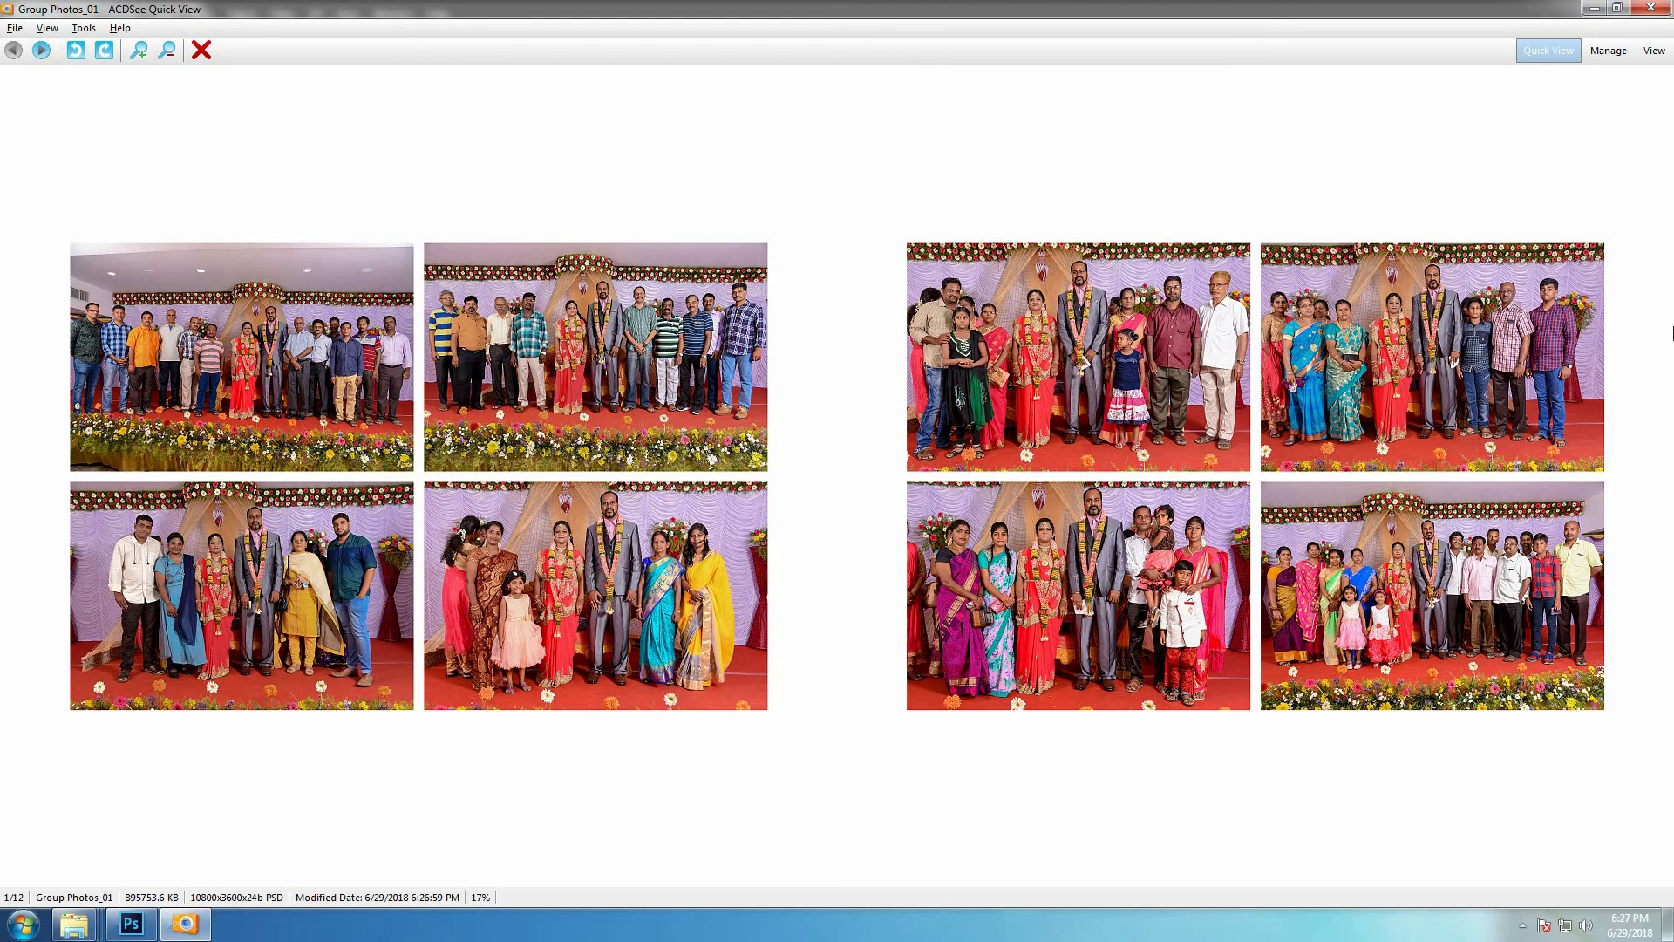
key("Right")
key("Right")
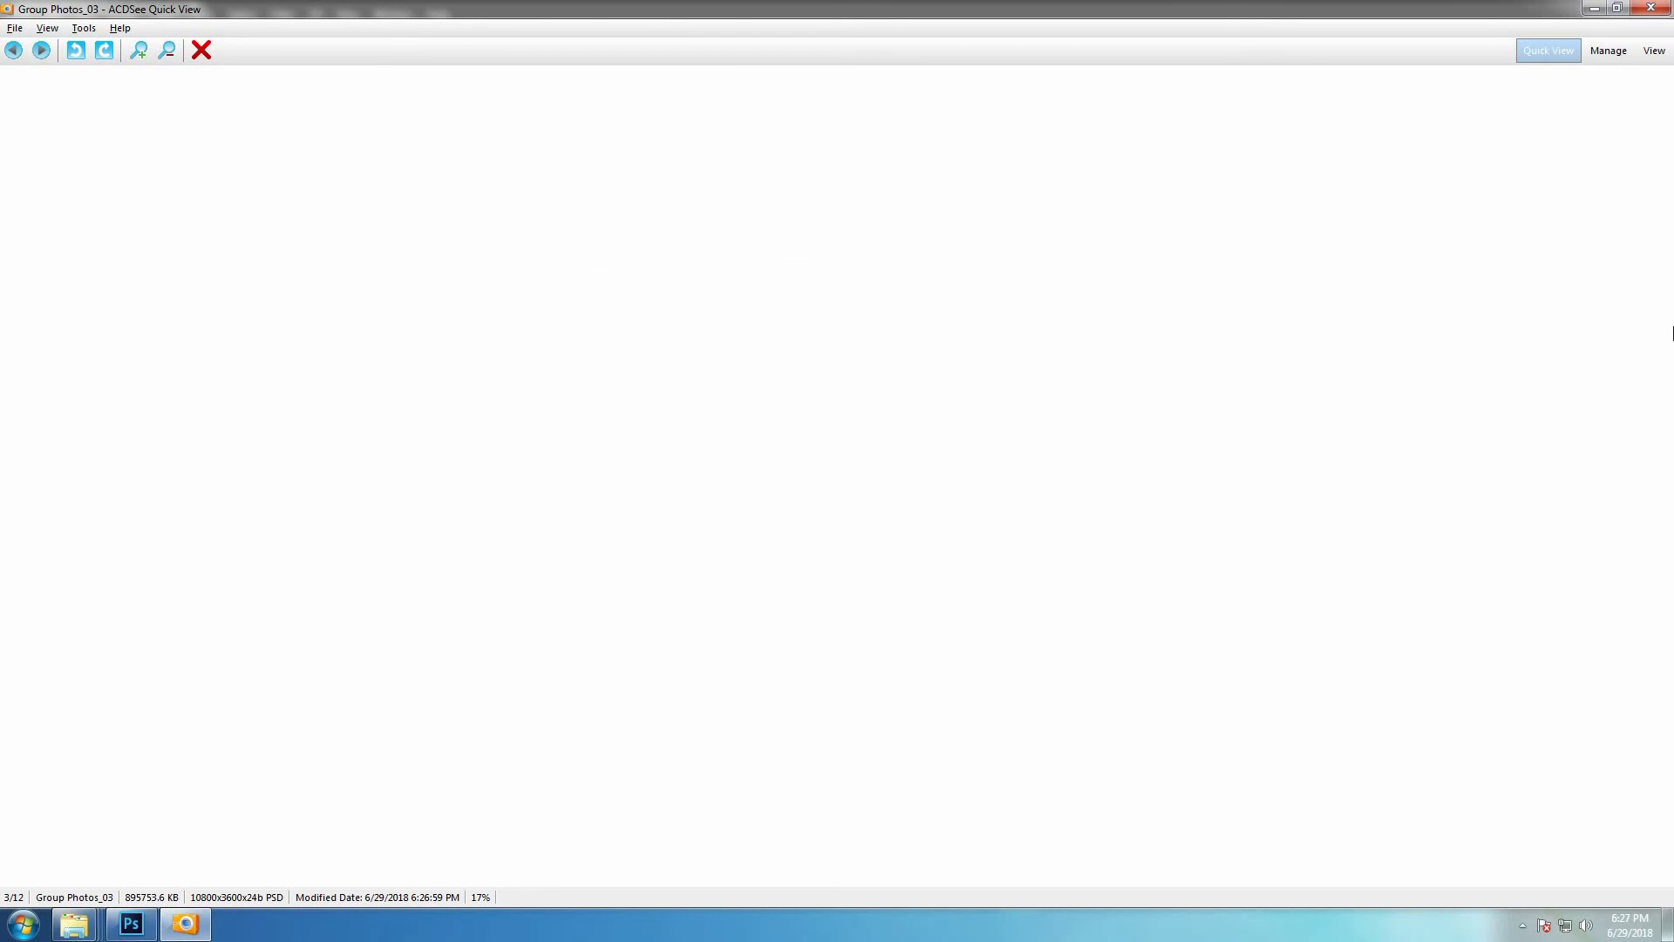
key("Left")
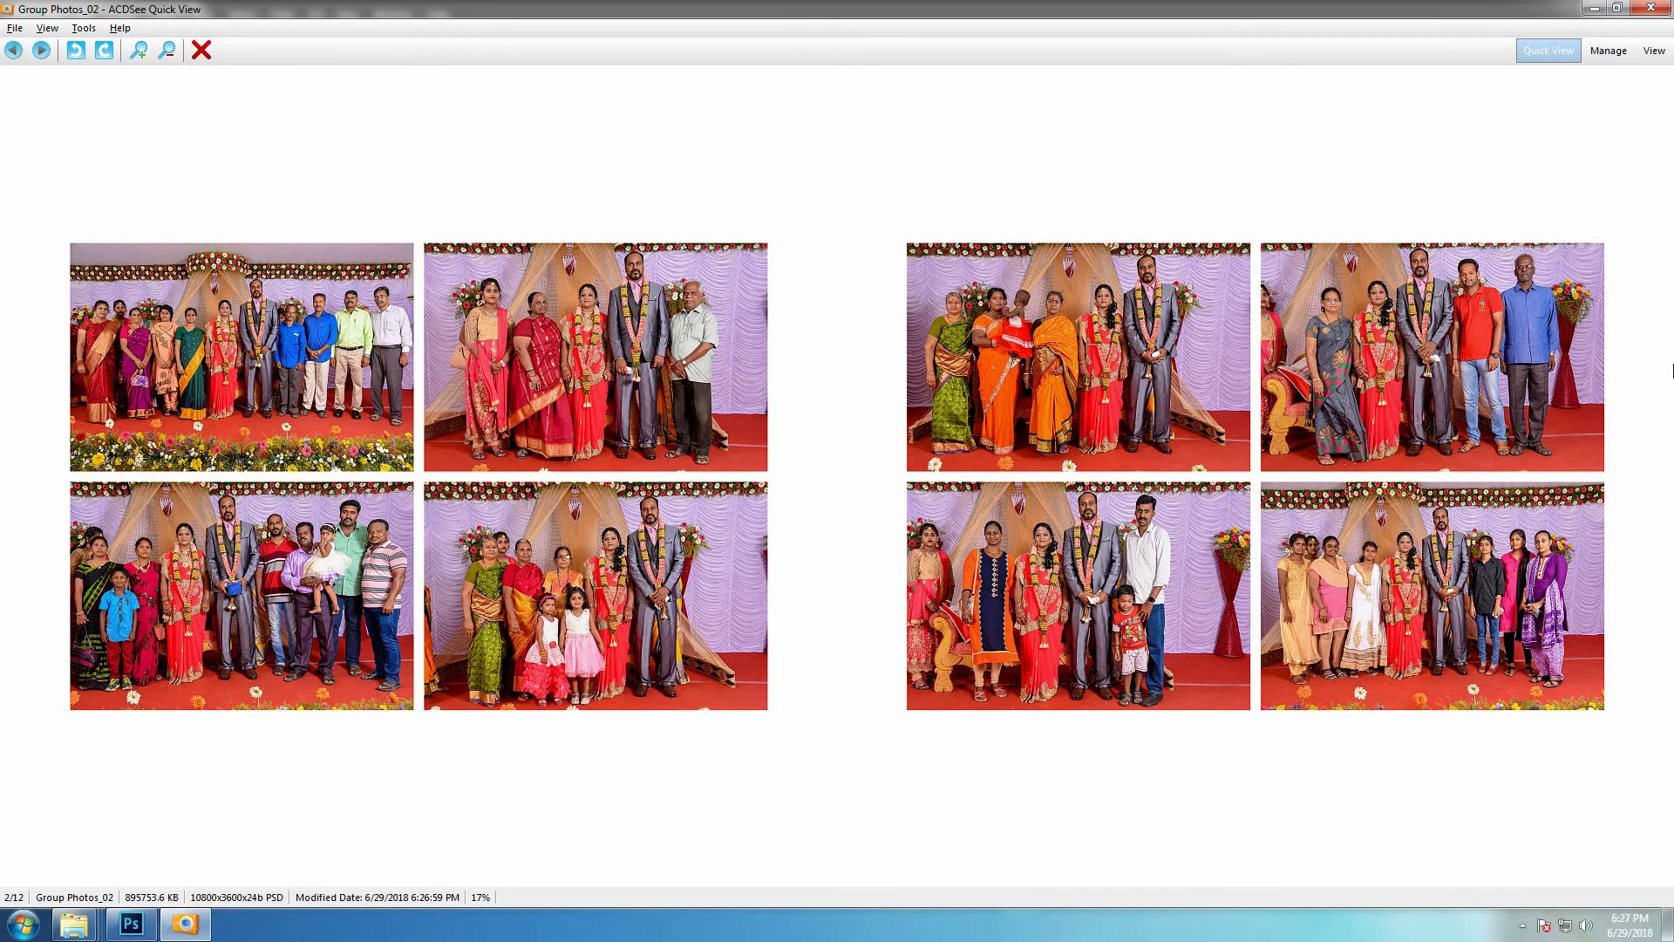